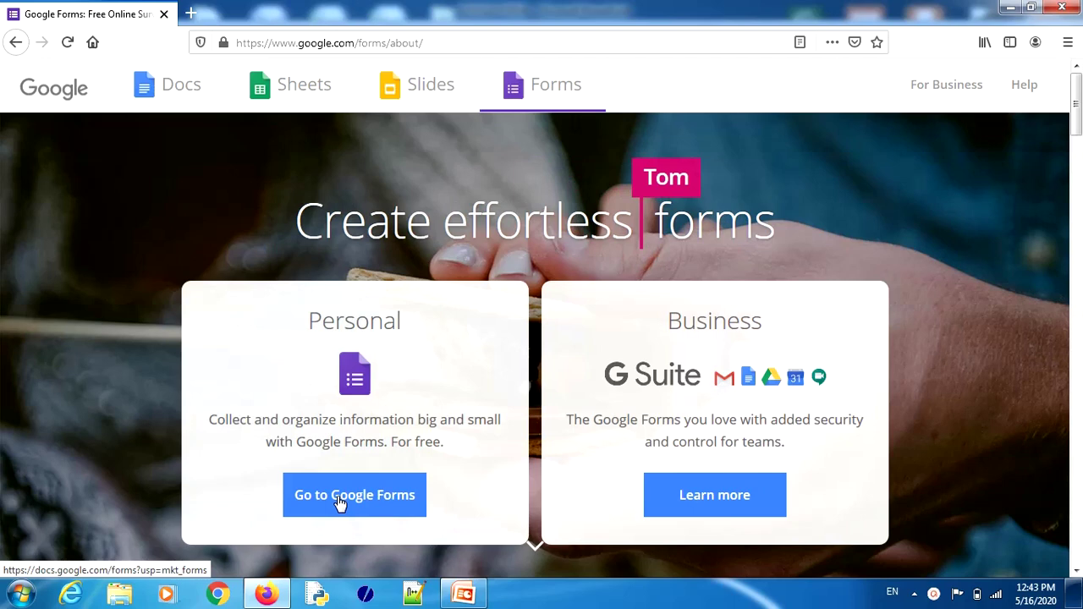
Step: Go to the Google Forms home and start a new blank form
{"action": "left_click", "coordinate": [339, 503]}
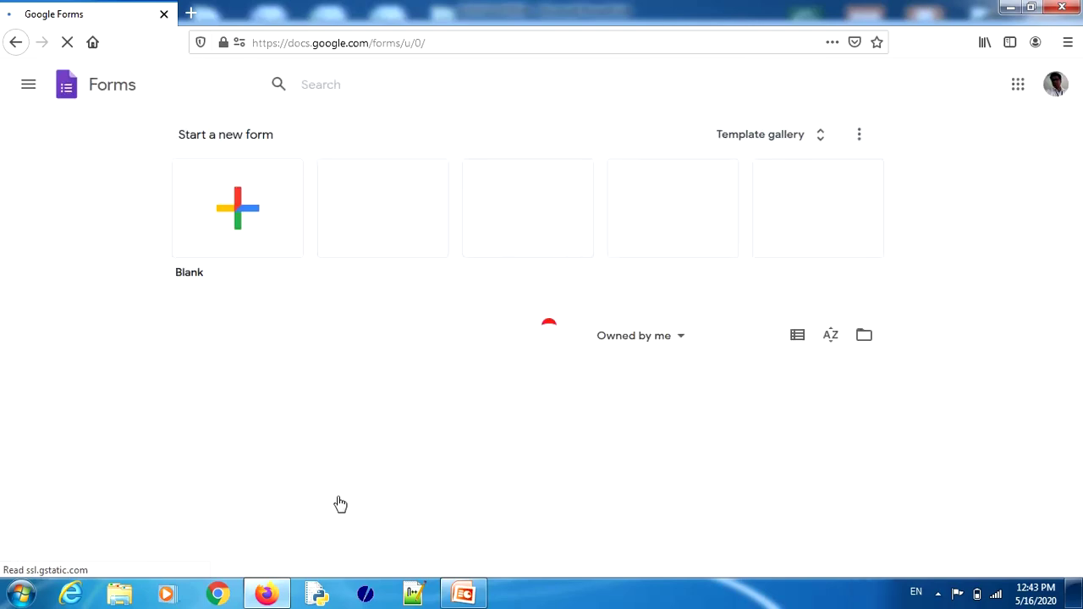
{"action": "left_click", "coordinate": [238, 213]}
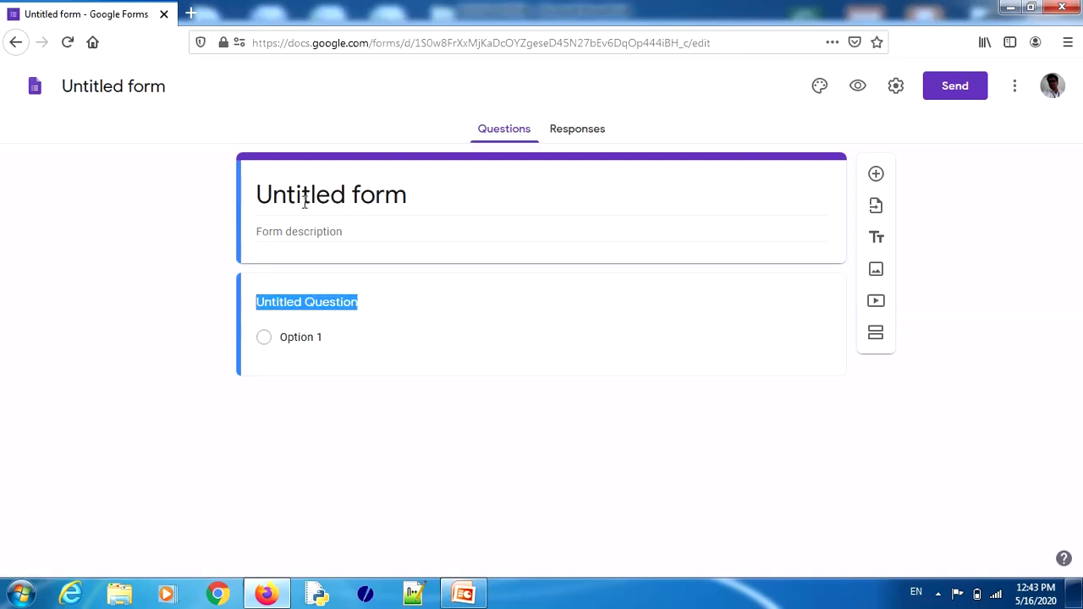
Step: Title the form 'Govt. E. Raghavendra Rao PG. Science College Bilaspur'
{"action": "left_click", "coordinate": [305, 201]}
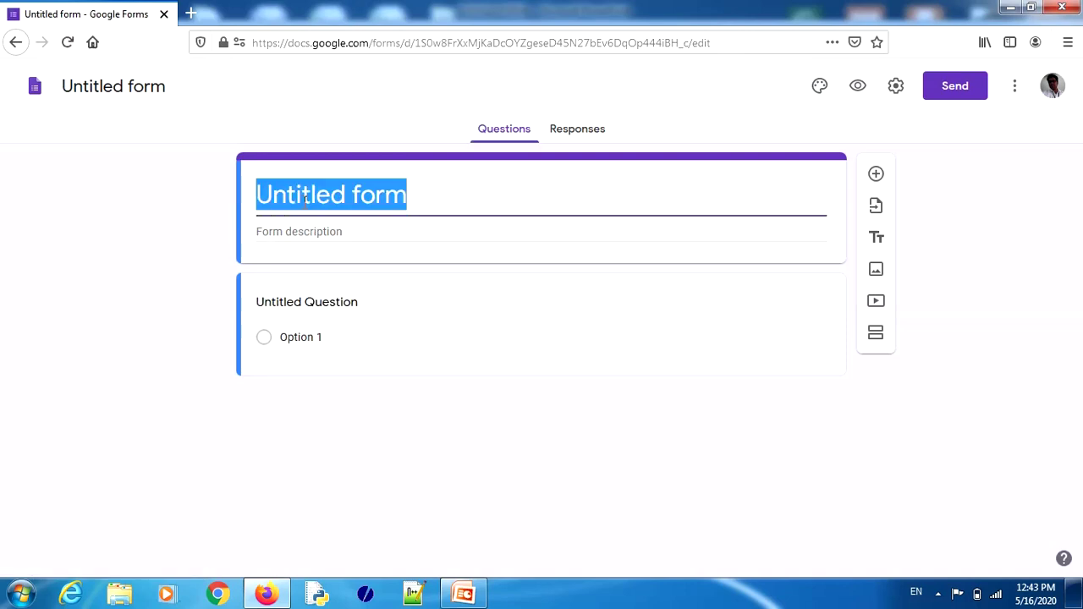
{"action": "type", "text": "Govt"}
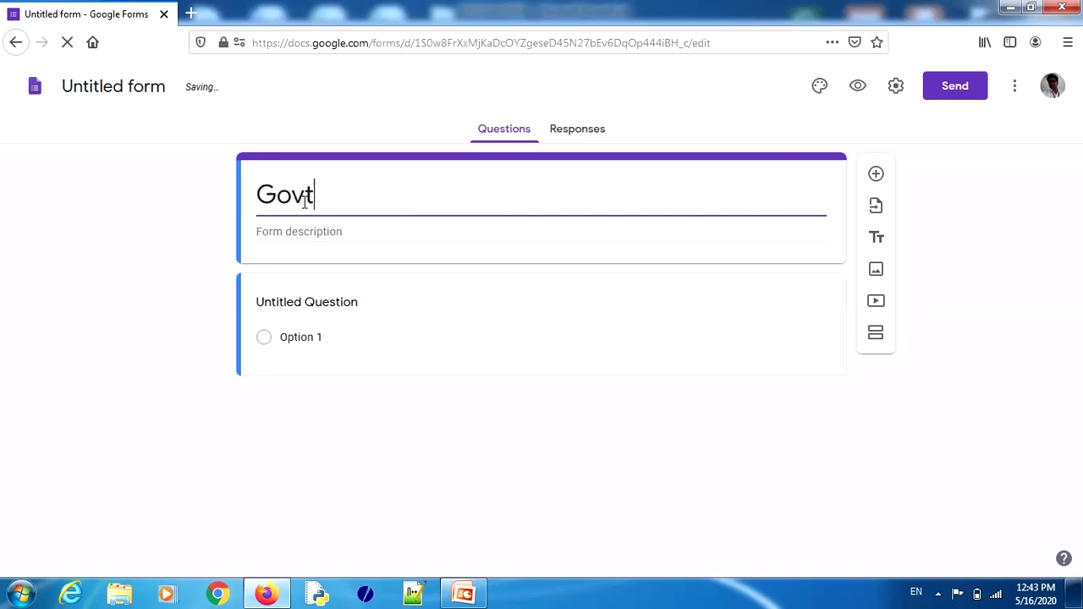
{"action": "type", "text": ". E."}
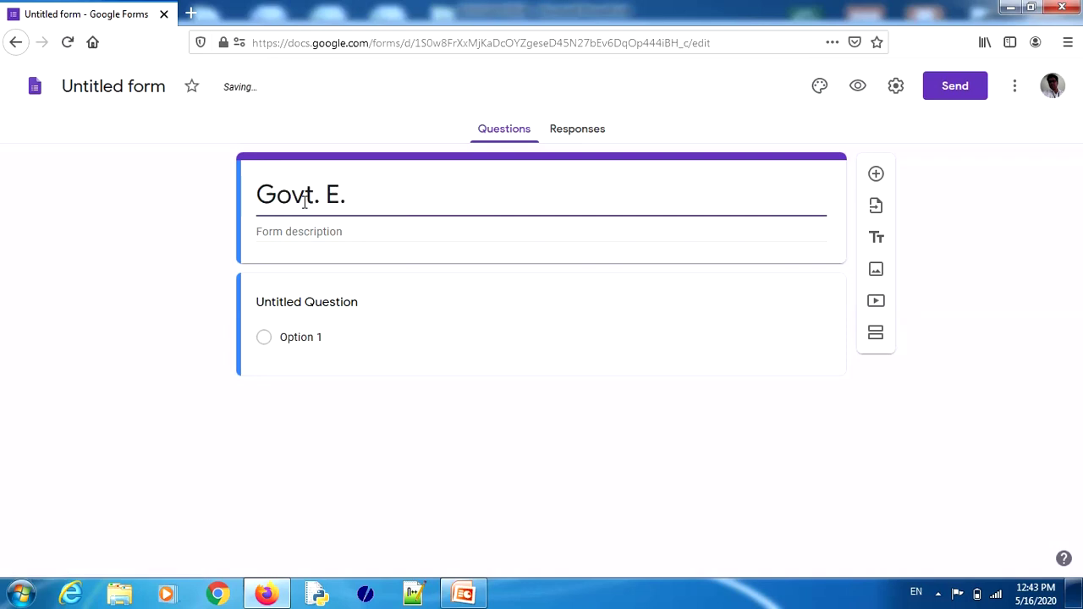
{"action": "type", "text": " Raghavendra"}
{"action": "key", "text": "BackSpace"}
{"action": "key", "text": "BackSpace"}
{"action": "type", "text": "dra Rao PG. sCI"}
{"action": "key", "text": "BackSpace"}
{"action": "key", "text": "BackSpace"}
{"action": "key", "text": "BackSpace"}
{"action": "type", "text": "Science"}
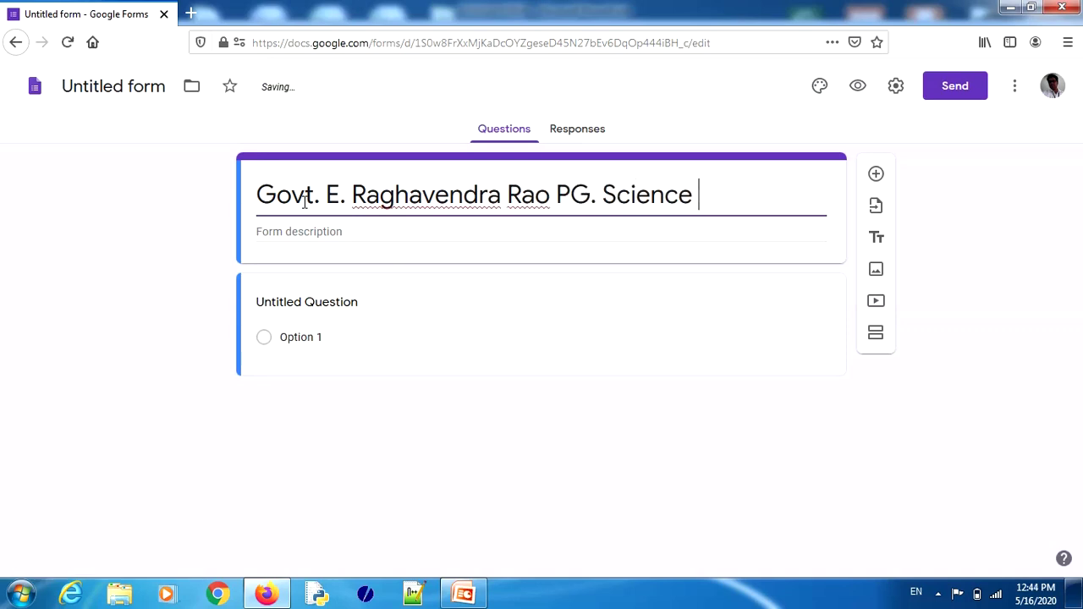
{"action": "type", "text": " College Bilaspur"}
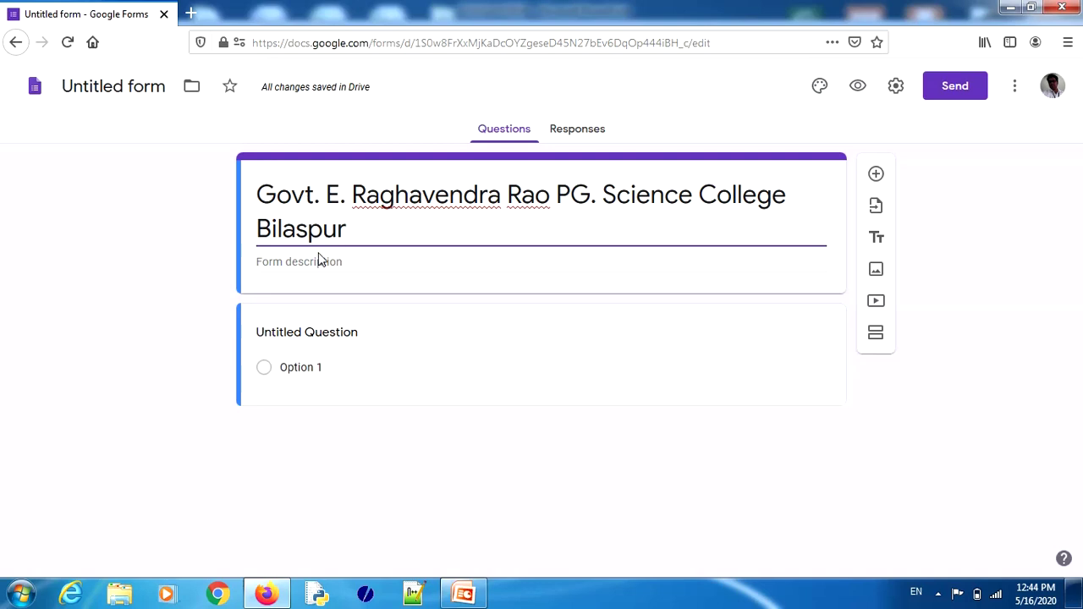
{"action": "left_click", "coordinate": [292, 261]}
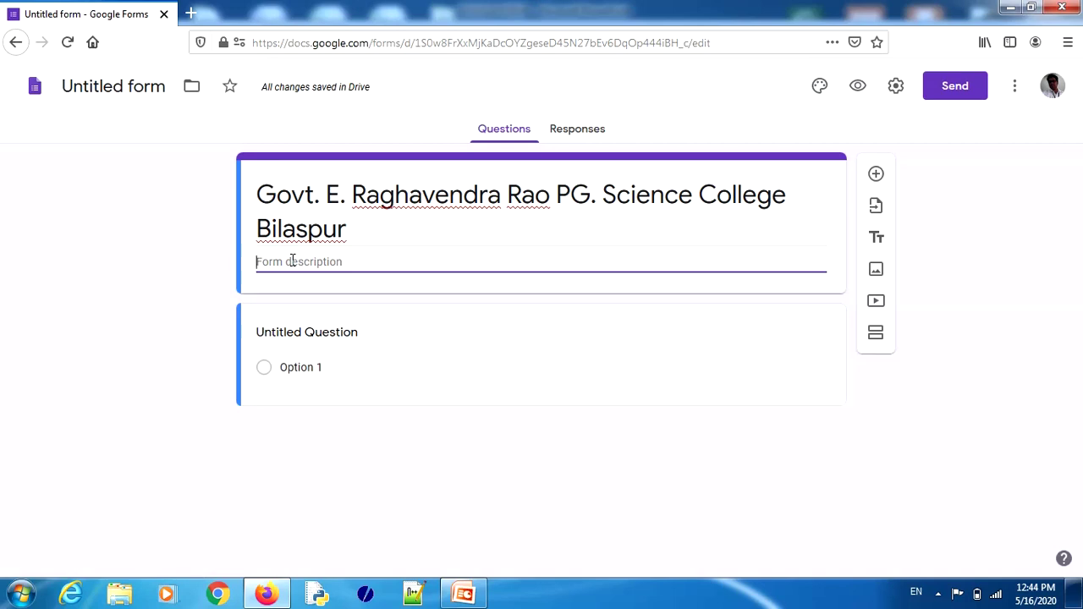
Step: Enter the description 'this form is desinged form demonstration only.', then highlight the title and description
{"action": "type", "text": "this form is desinged form demonstration only."}
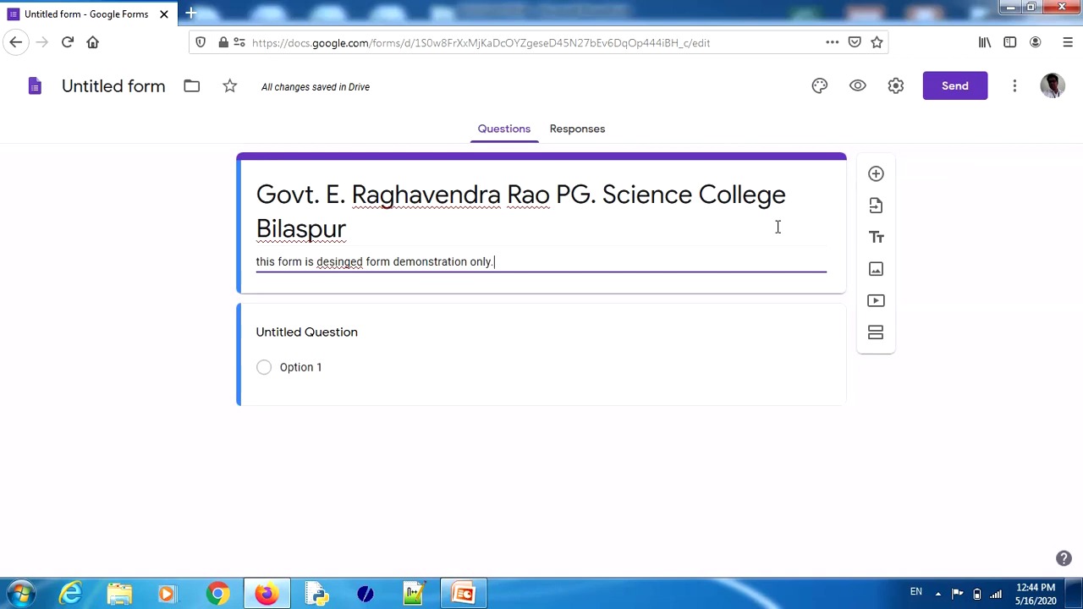
{"action": "left_click_drag", "start_coordinate": [891, 172], "coordinate": [931, 156]}
{"action": "left_click_drag", "start_coordinate": [887, 205], "coordinate": [937, 186]}
{"action": "left_click_drag", "start_coordinate": [888, 243], "coordinate": [920, 226]}
{"action": "mouse_move", "coordinate": [887, 266]}
{"action": "left_mouse_down"}
{"action": "mouse_move", "coordinate": [897, 261]}
{"action": "mouse_move", "coordinate": [895, 367]}
{"action": "left_mouse_up"}
{"action": "key", "text": "Escape"}
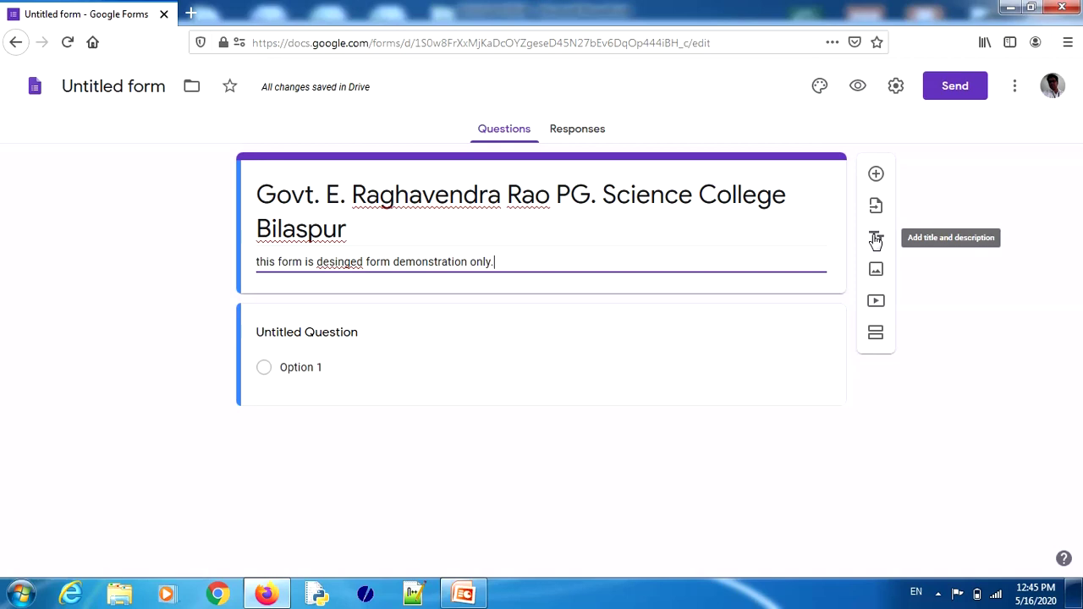
{"action": "triple_click", "coordinate": [258, 190]}
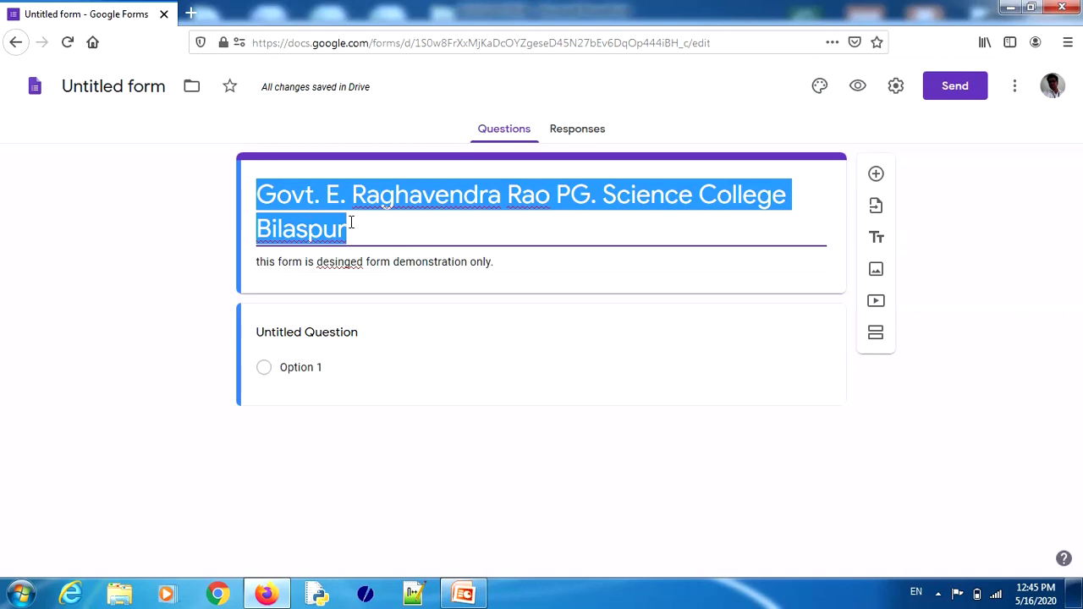
{"action": "triple_click", "coordinate": [372, 262]}
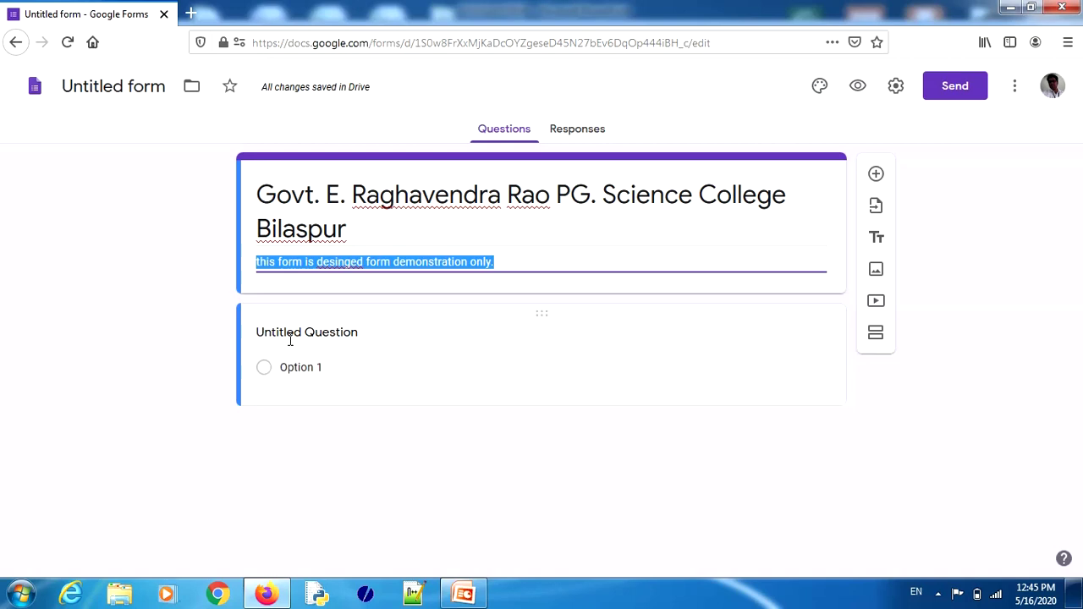
Step: Change the first question to Short answer titled NAME, then add a question below
{"action": "left_click", "coordinate": [287, 331]}
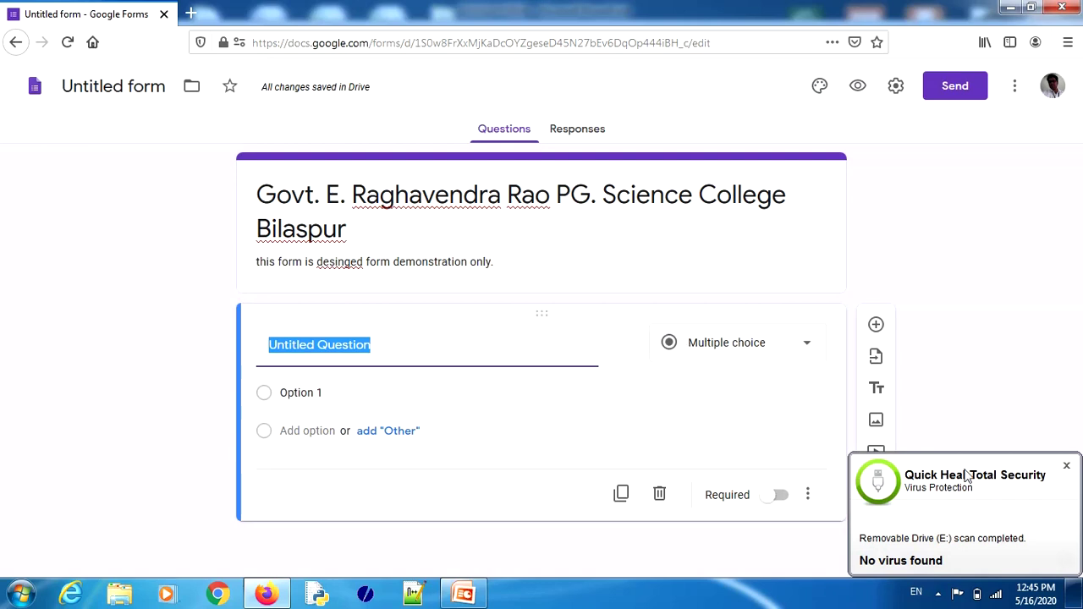
{"action": "left_click", "coordinate": [1067, 465]}
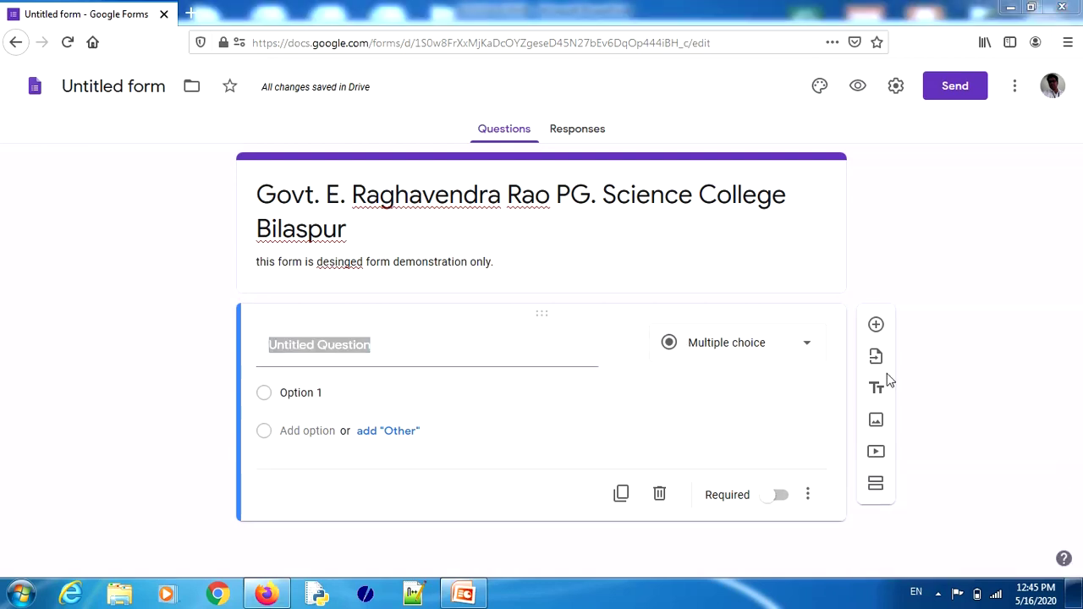
{"action": "left_click", "coordinate": [808, 348]}
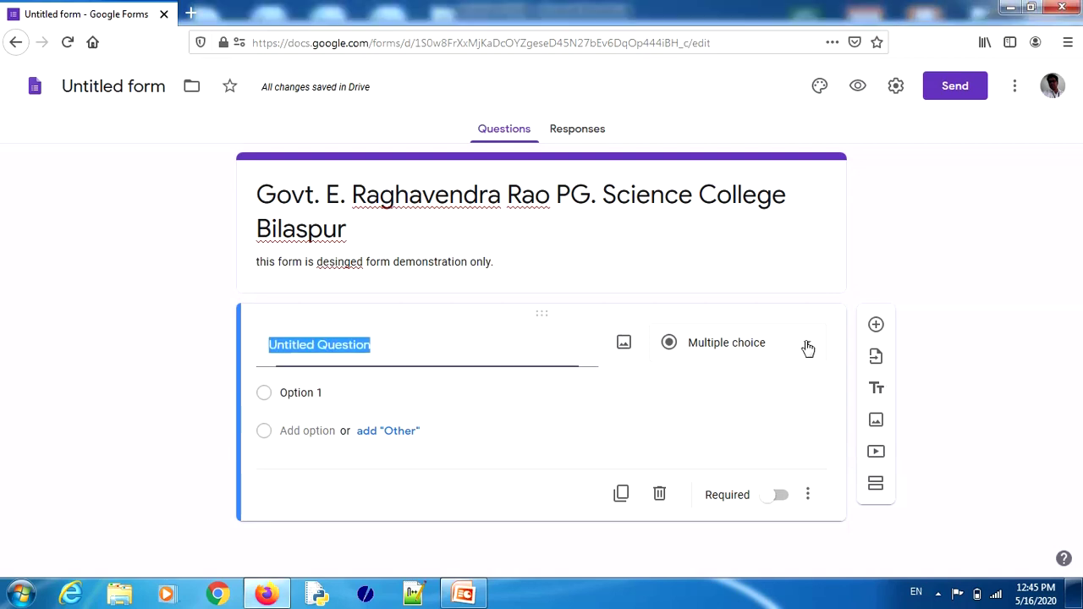
{"action": "left_click", "coordinate": [808, 348]}
{"action": "left_click", "coordinate": [742, 117]}
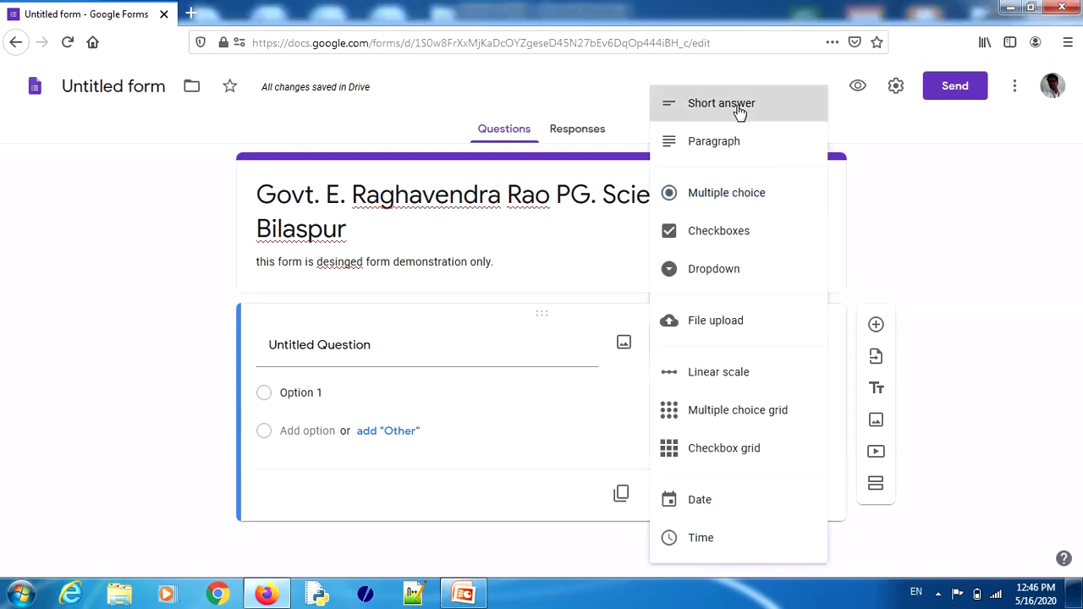
{"action": "left_click", "coordinate": [381, 340]}
{"action": "type", "text": "na"}
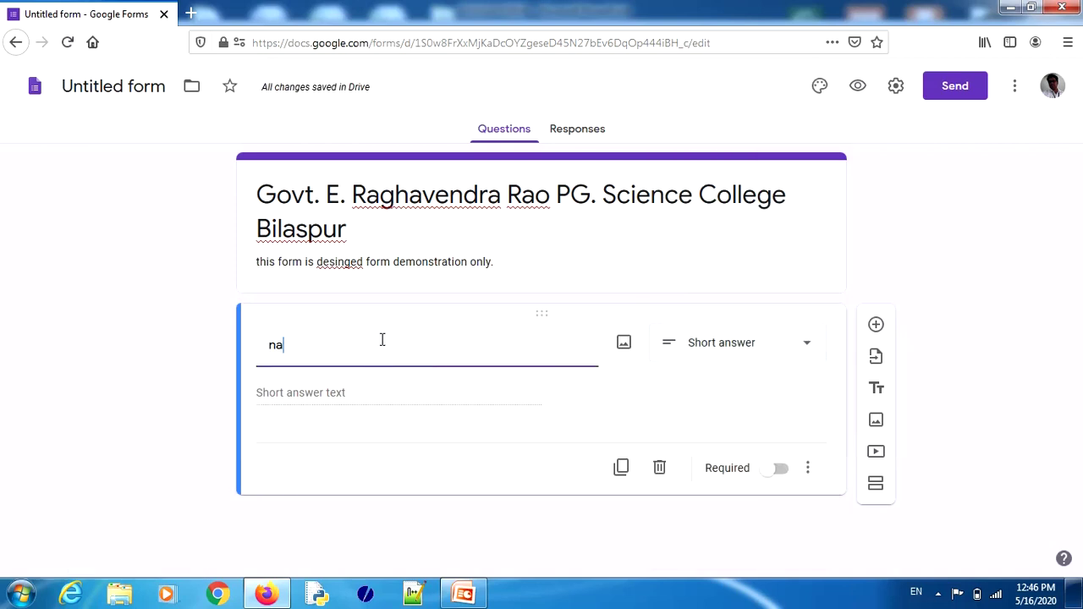
{"action": "key", "text": "BackSpace"}
{"action": "key", "text": "BackSpace"}
{"action": "type", "text": "NAME"}
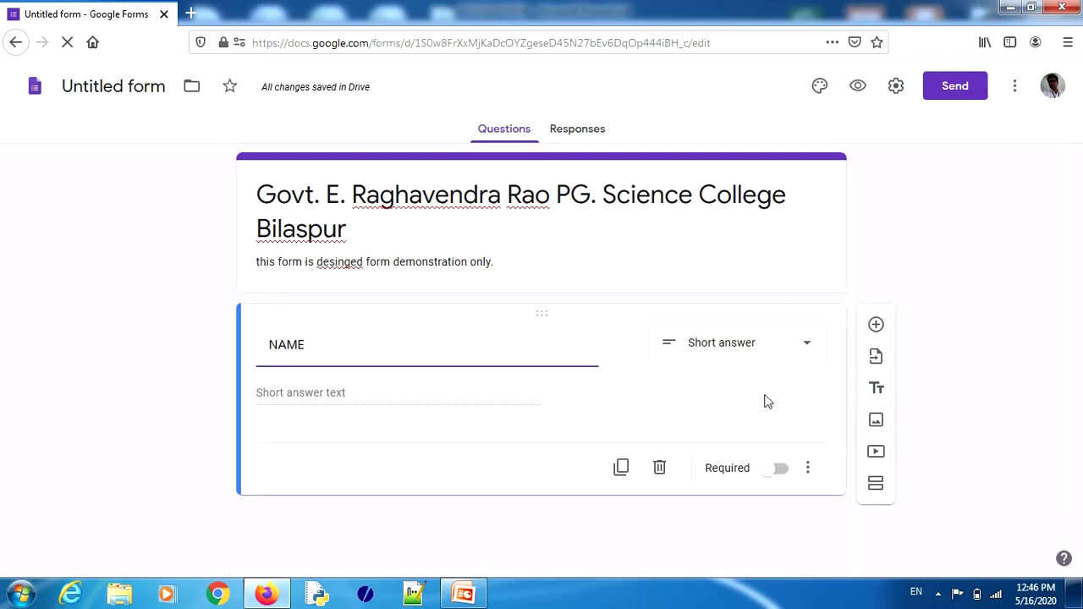
{"action": "left_click", "coordinate": [876, 324]}
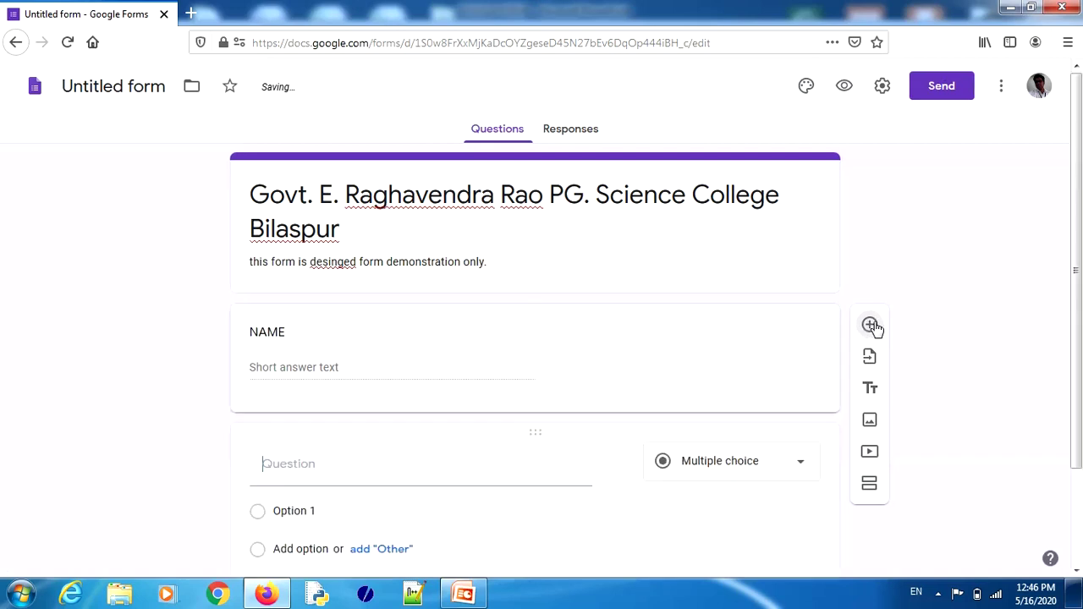
Step: Title the second question CLASS and rename its first choice to B.Sc 2ND
{"action": "type", "text": "CLASS"}
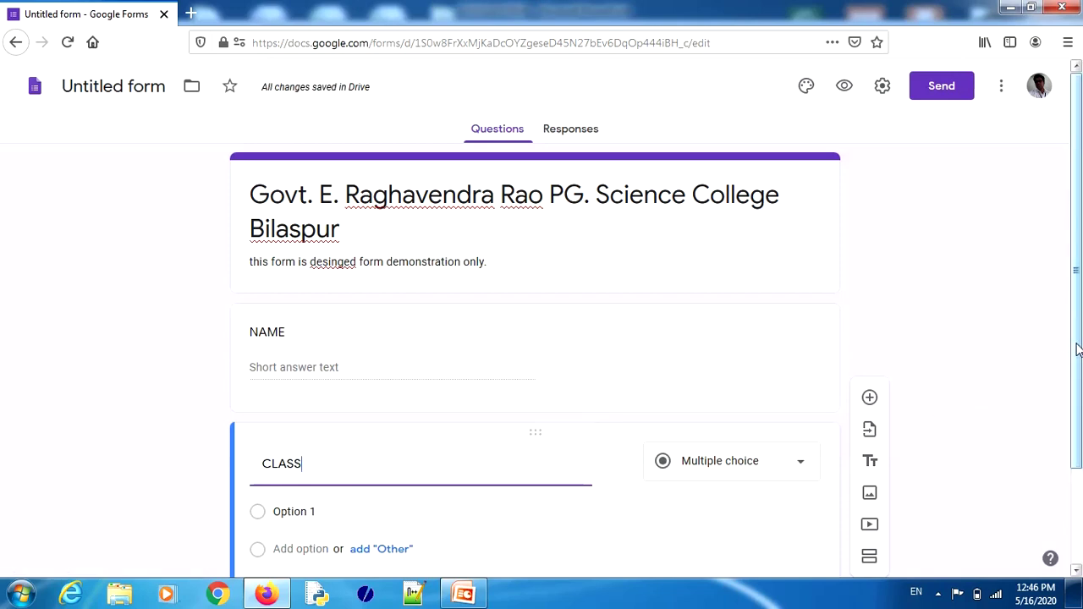
{"action": "scroll", "coordinate": [1077, 350], "scroll_direction": "down", "scroll_amount": 2}
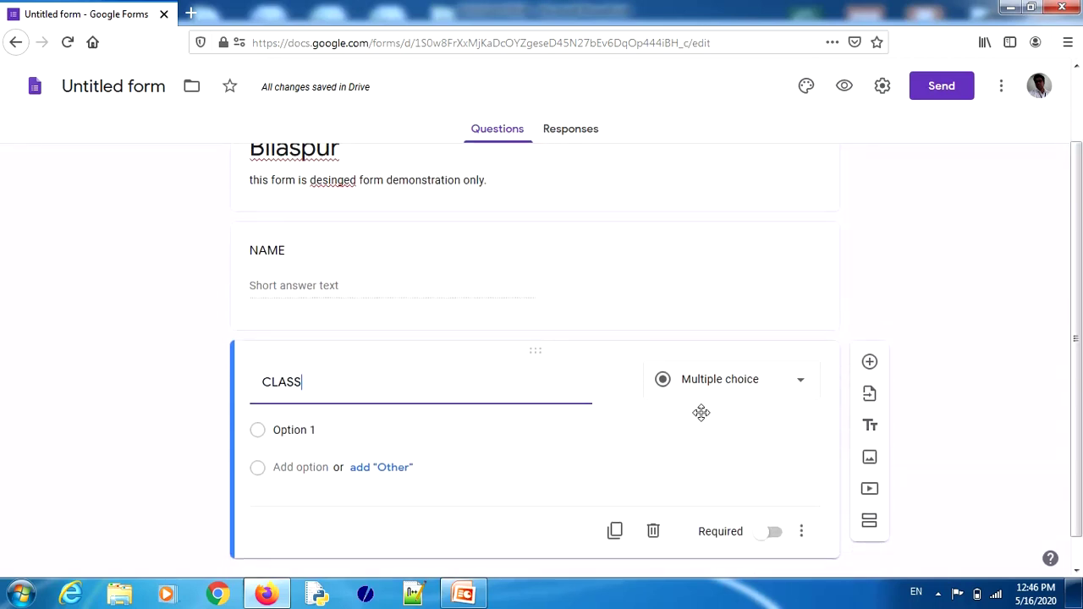
{"action": "left_click", "coordinate": [310, 430]}
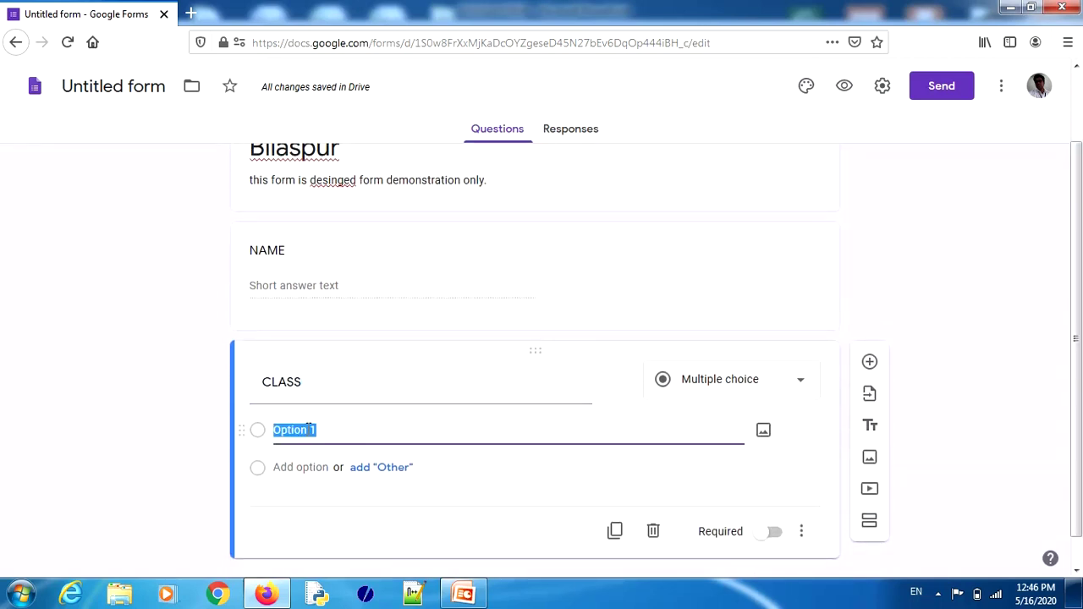
{"action": "type", "text": "B.S"}
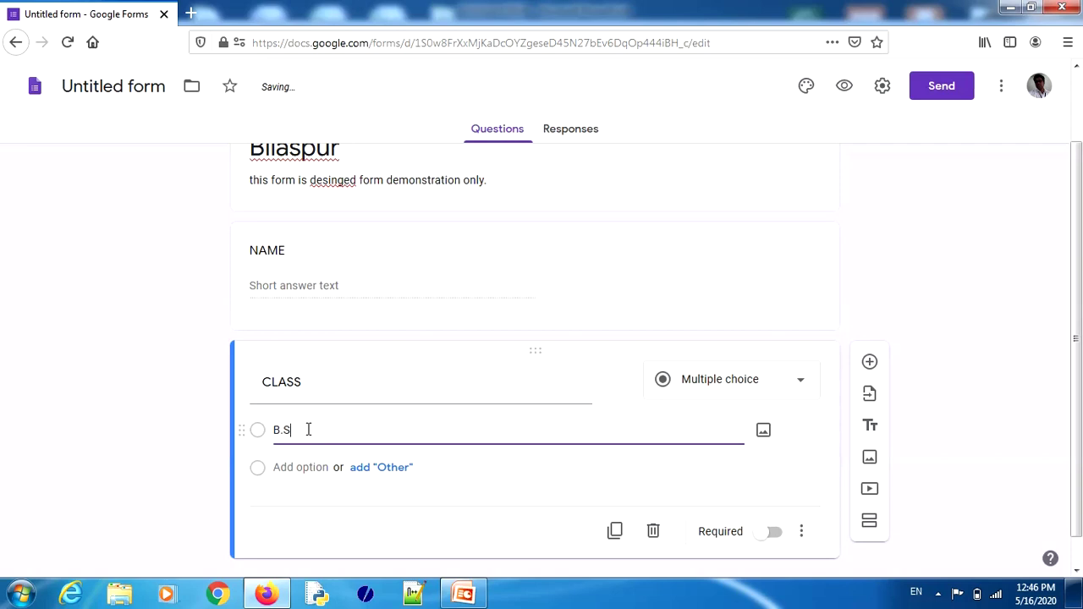
{"action": "type", "text": "c 2ND"}
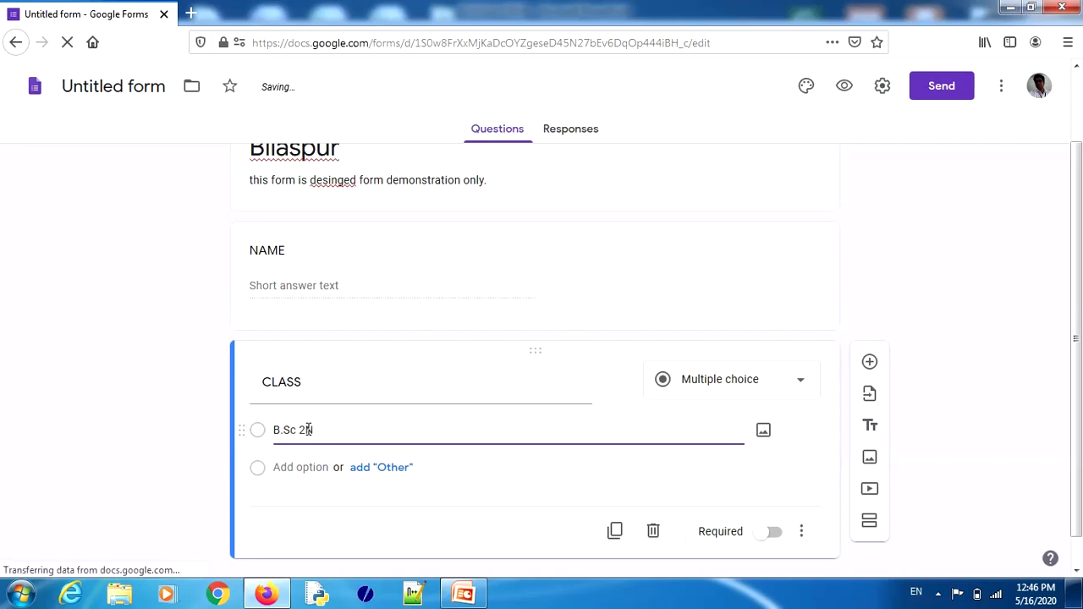
Step: Add the choices B.Sc 4TH and B.Sc 6TH to the CLASS question
{"action": "left_click", "coordinate": [291, 468]}
{"action": "type", "text": "b."}
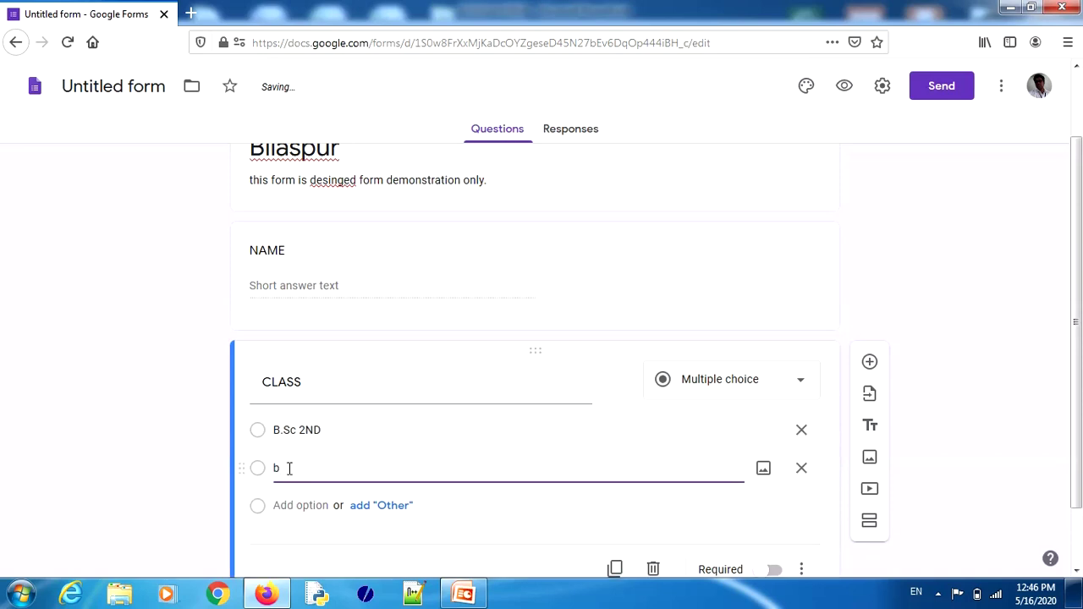
{"action": "key", "text": "BackSpace"}
{"action": "key", "text": "BackSpace"}
{"action": "type", "text": "b"}
{"action": "key", "text": "BackSpace"}
{"action": "type", "text": "B.Sc 4"}
{"action": "left_click", "coordinate": [284, 504]}
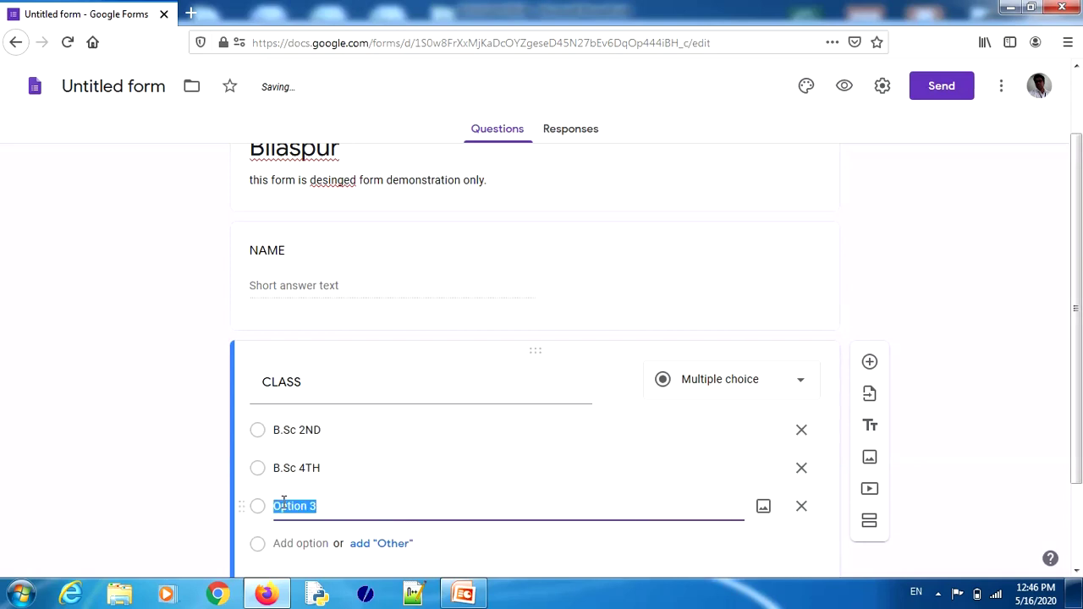
{"action": "type", "text": "B.S"}
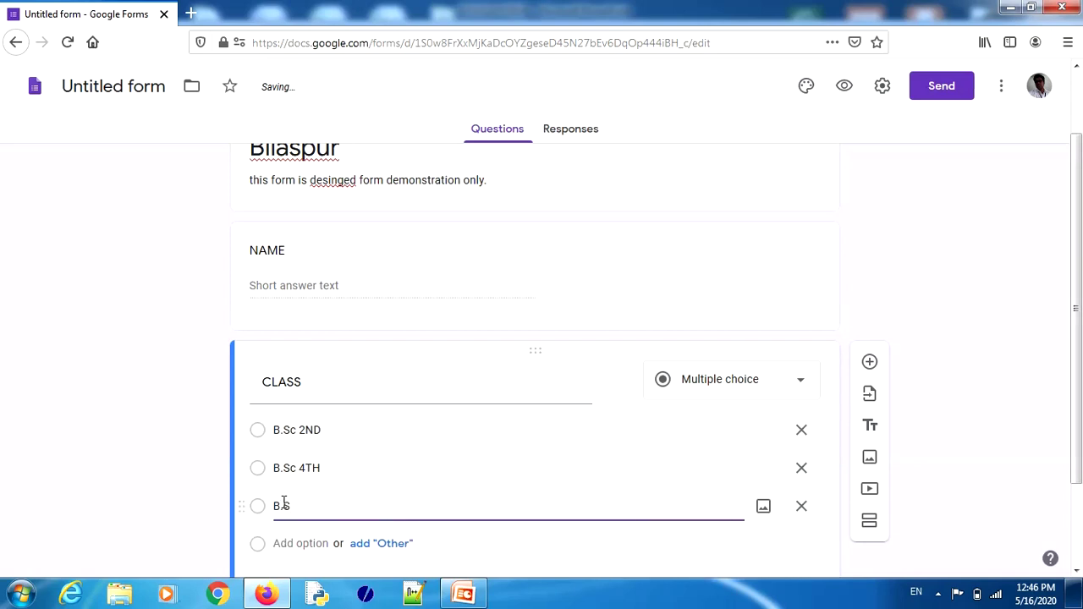
{"action": "type", "text": "c 6TH"}
{"action": "scroll", "coordinate": [1077, 365], "scroll_direction": "down", "scroll_amount": 3}
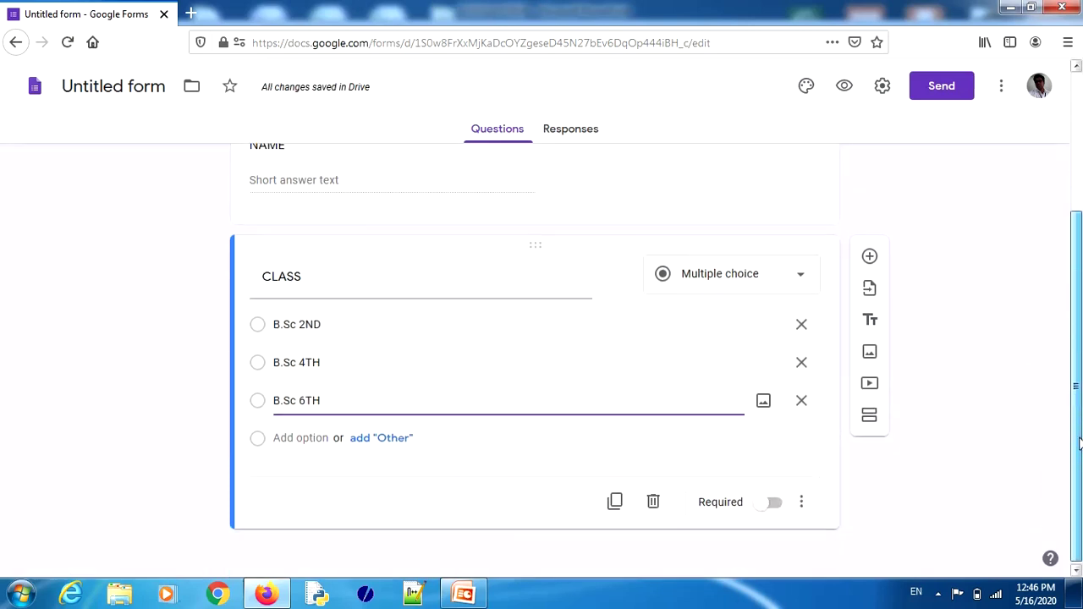
Step: Add a new question titled MOBILE NO: and make it required
{"action": "left_click", "coordinate": [870, 258]}
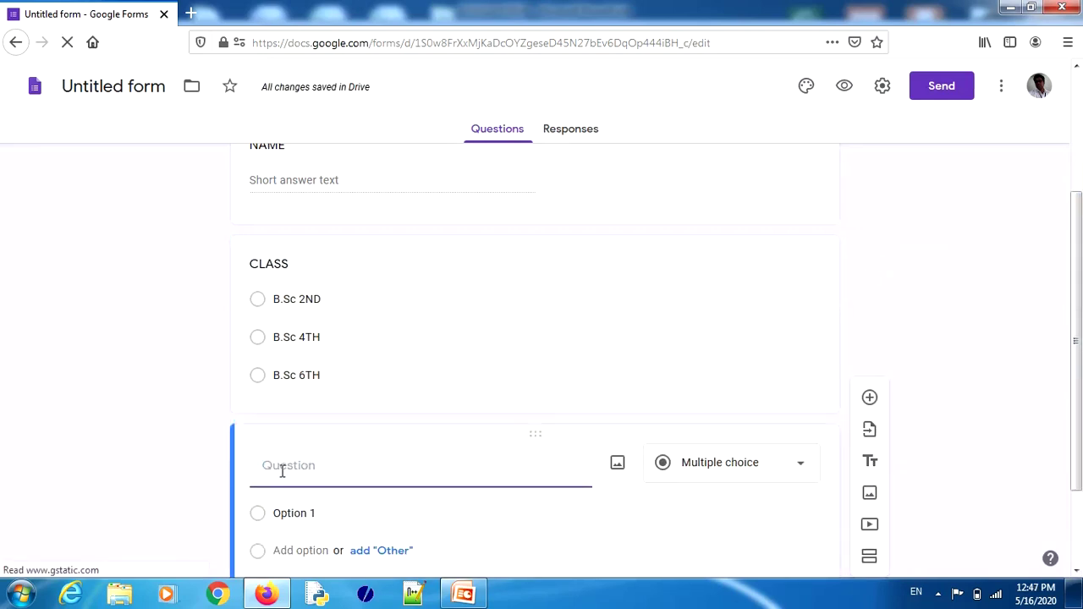
{"action": "type", "text": "MOB"}
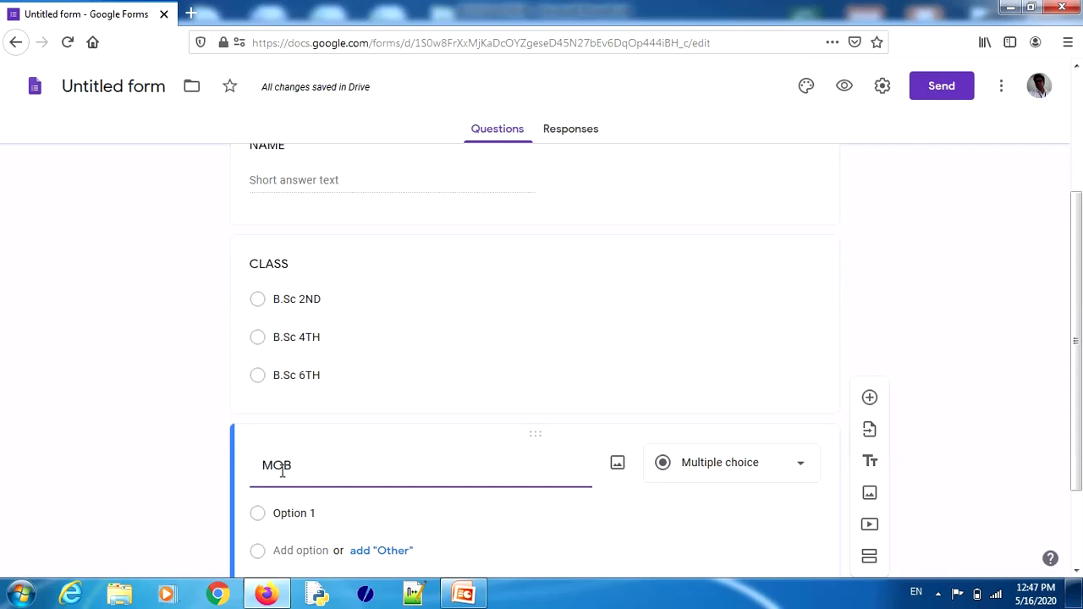
{"action": "type", "text": "ILE NO:"}
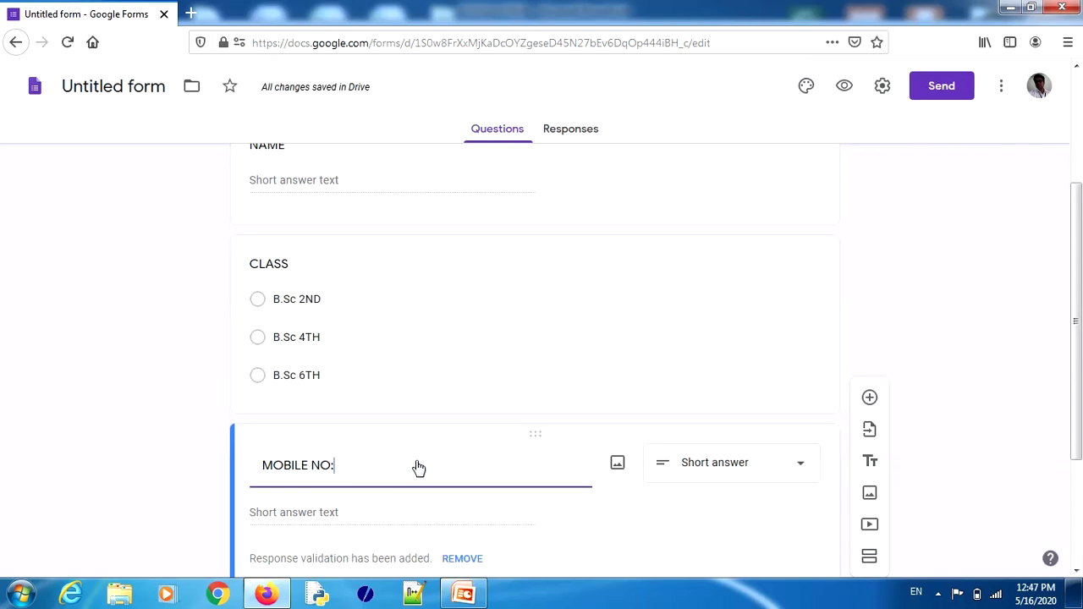
{"action": "left_click_drag", "start_coordinate": [1078, 366], "coordinate": [1081, 446]}
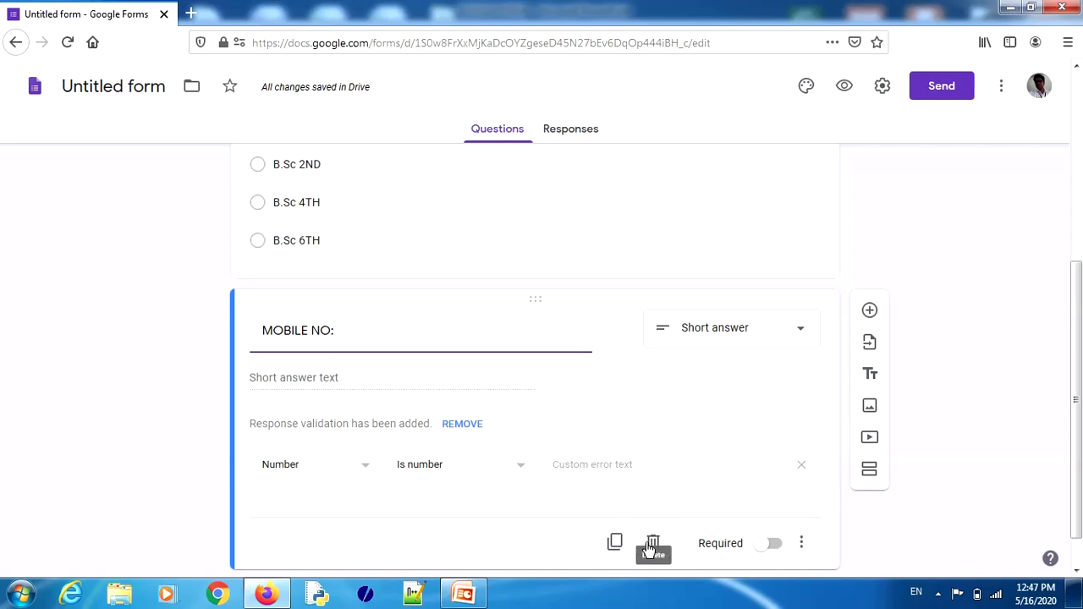
{"action": "left_click", "coordinate": [773, 548]}
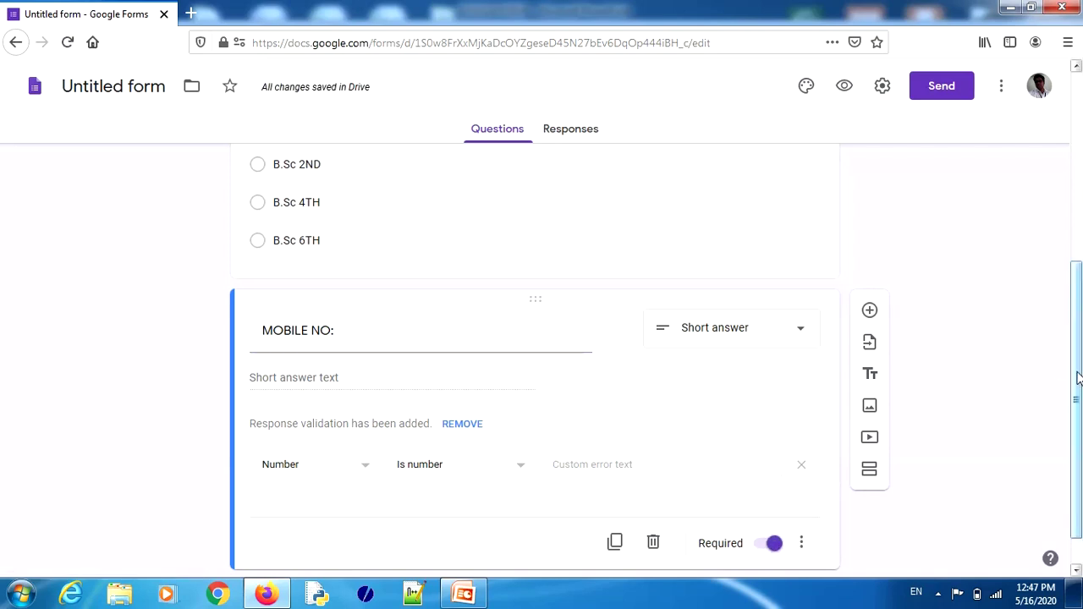
{"action": "scroll", "coordinate": [1078, 379], "scroll_direction": "up", "scroll_amount": 2}
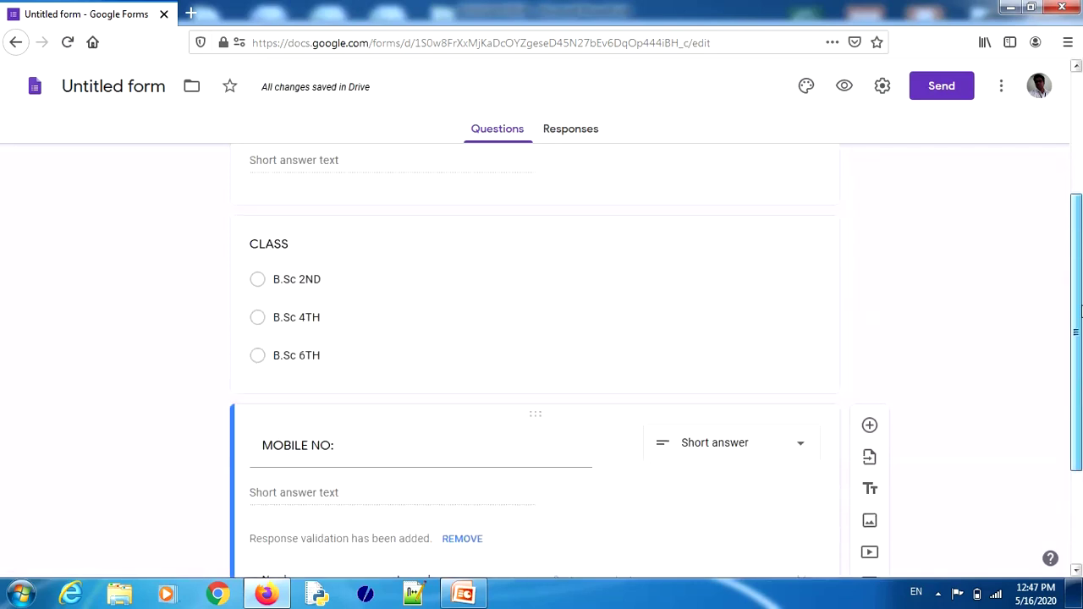
{"action": "left_click", "coordinate": [622, 377]}
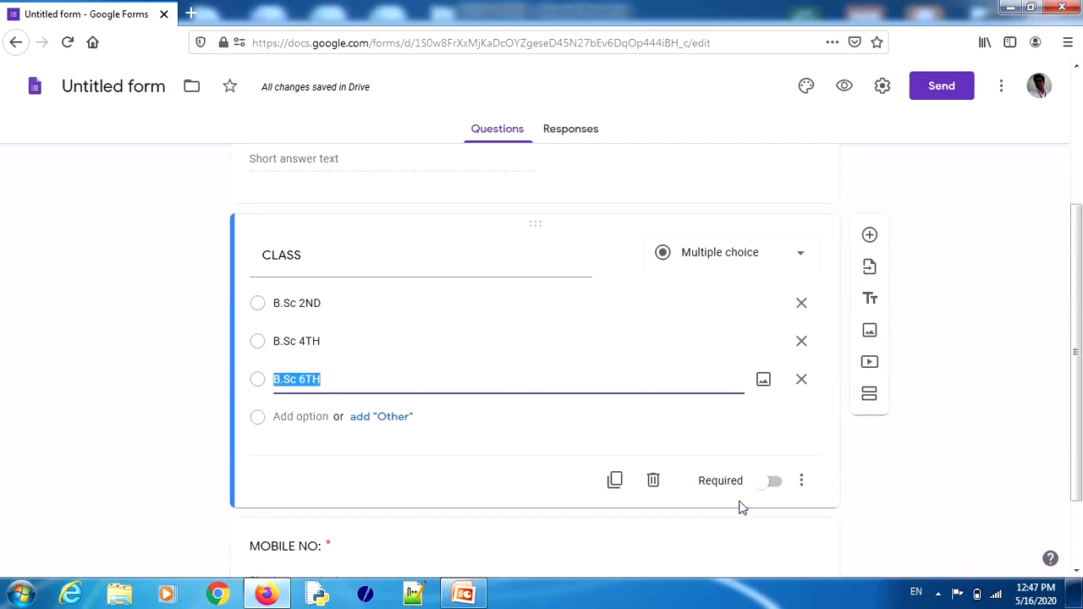
Step: Switch Required on for both the CLASS and NAME questions
{"action": "left_click", "coordinate": [780, 488]}
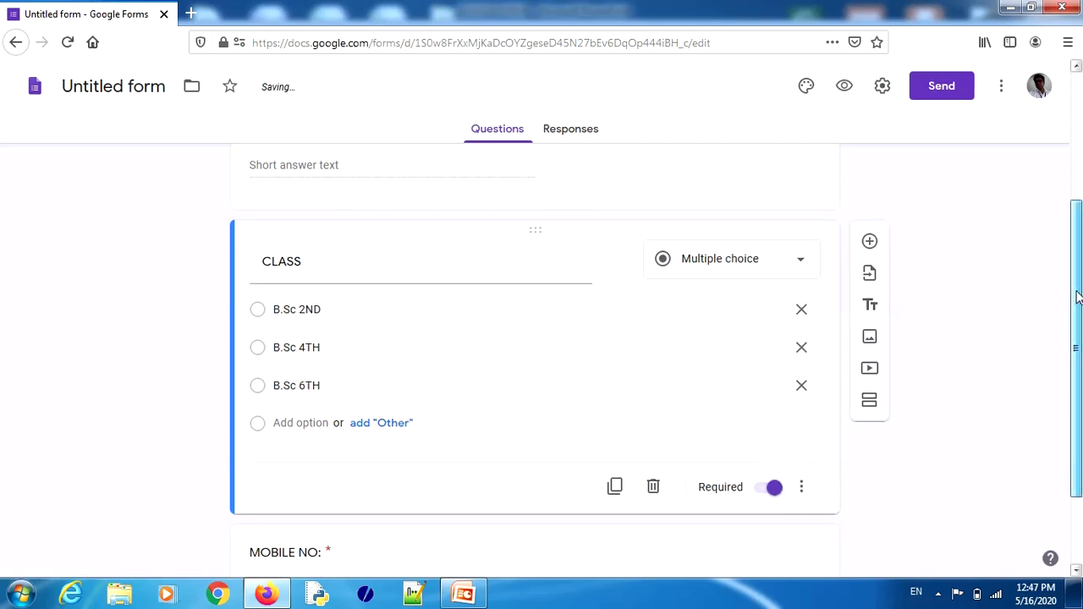
{"action": "left_click_drag", "start_coordinate": [1077, 352], "coordinate": [1077, 271]}
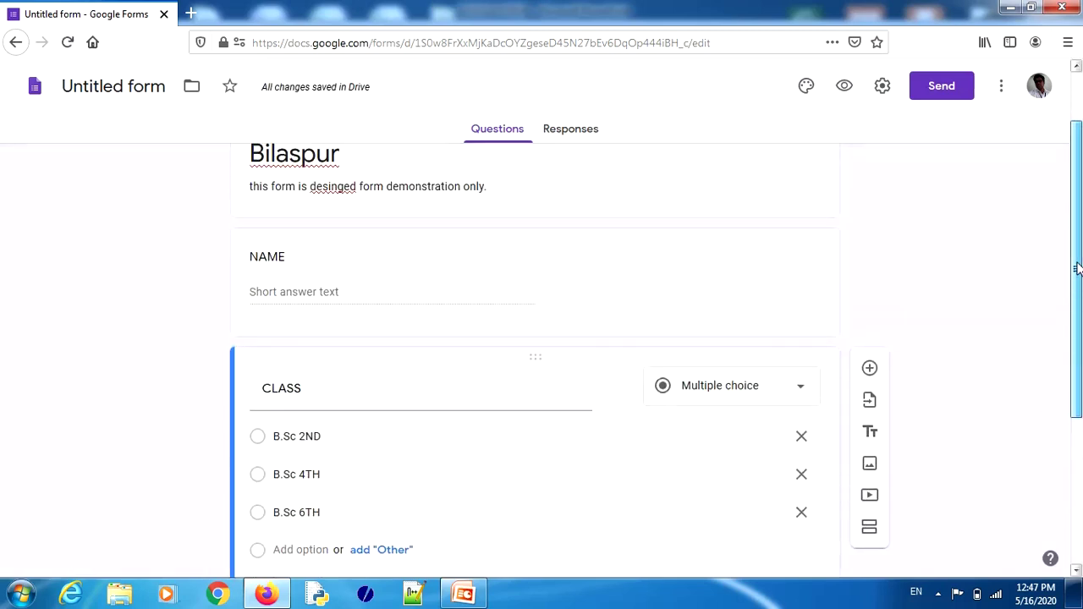
{"action": "left_click", "coordinate": [636, 332]}
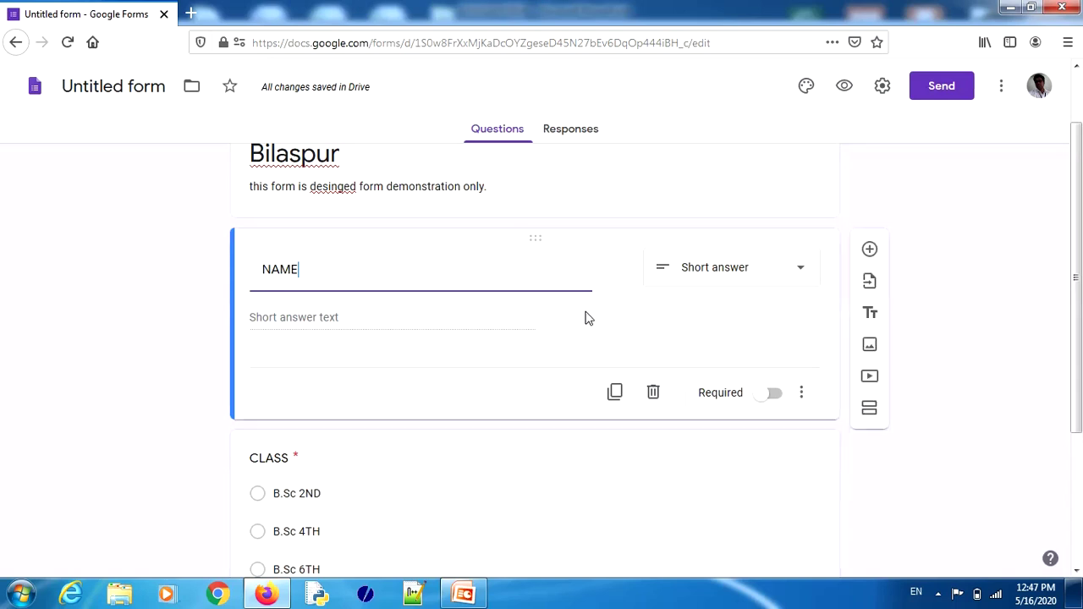
{"action": "left_click", "coordinate": [779, 397]}
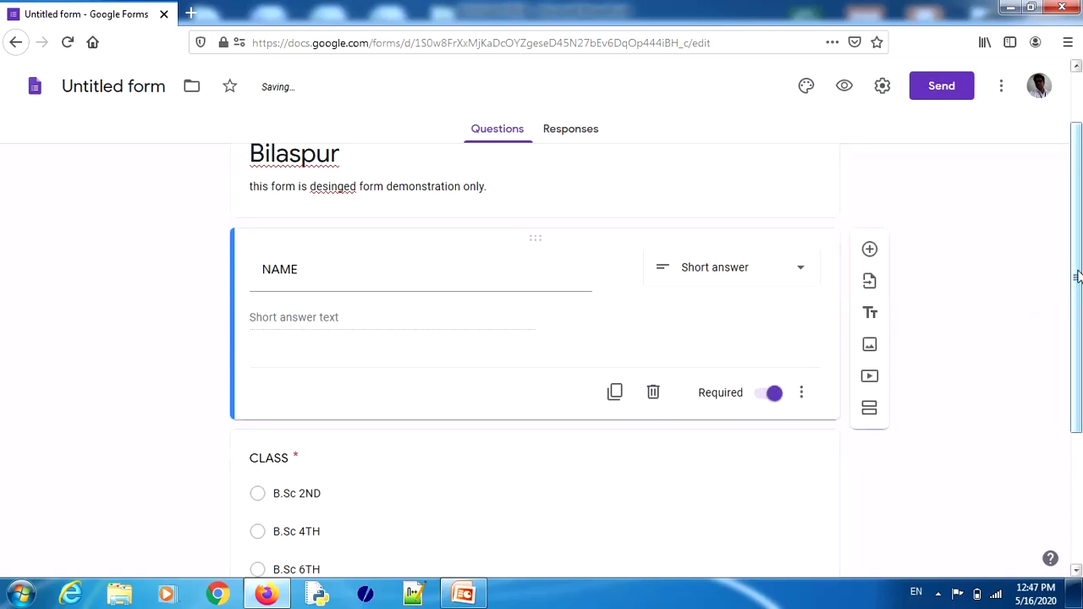
{"action": "left_click_drag", "start_coordinate": [1078, 272], "coordinate": [1077, 409]}
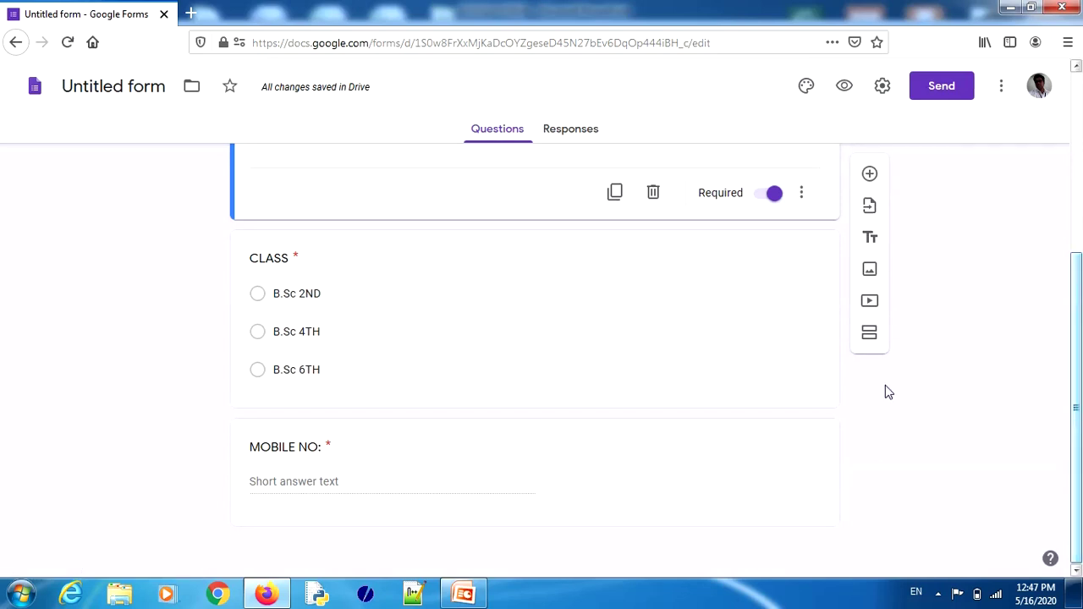
{"action": "left_click", "coordinate": [870, 174]}
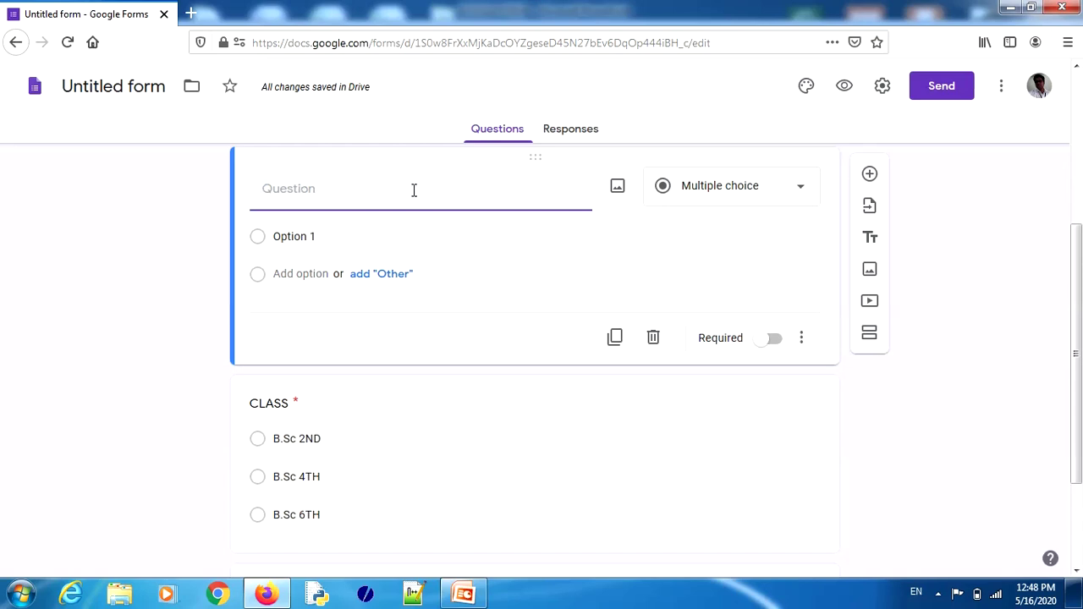
Step: Write the multiple-choice question 'Which is not the available faculty in science college?'
{"action": "left_click", "coordinate": [803, 193]}
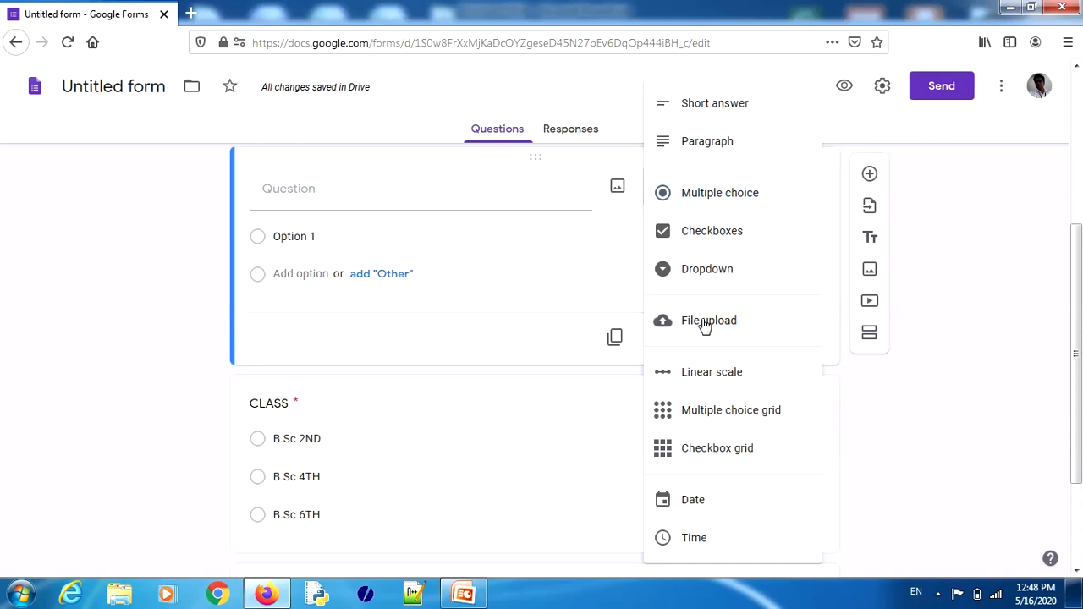
{"action": "left_click", "coordinate": [307, 196]}
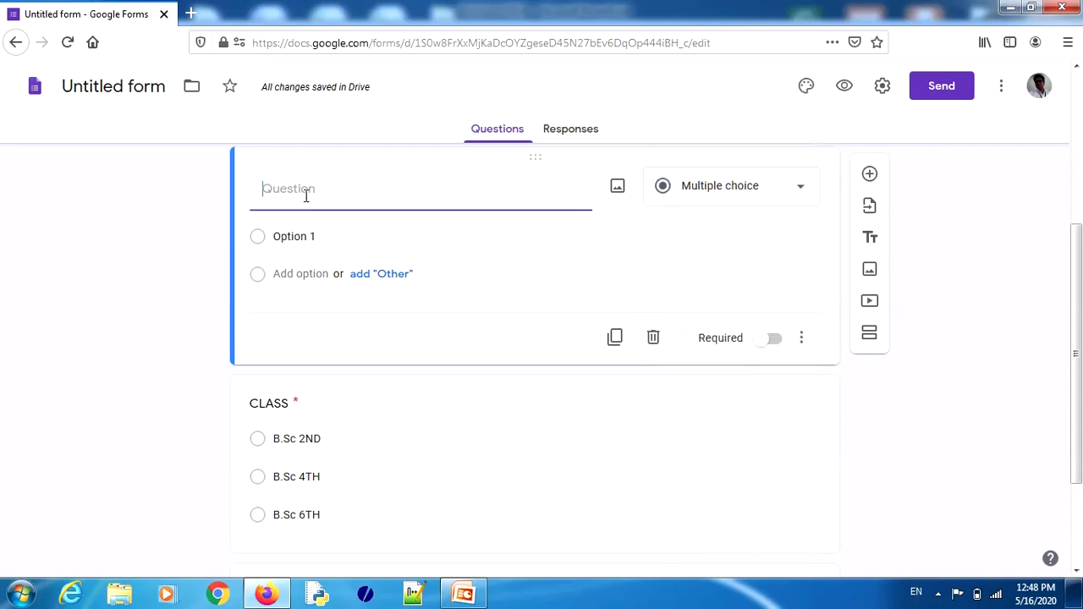
{"action": "type", "text": "Which is not the available faculty in science college?"}
Step: Give it options Biotechnology, BCA, B.COM and MICROBIOLOGY, and make it required
{"action": "left_click", "coordinate": [285, 239]}
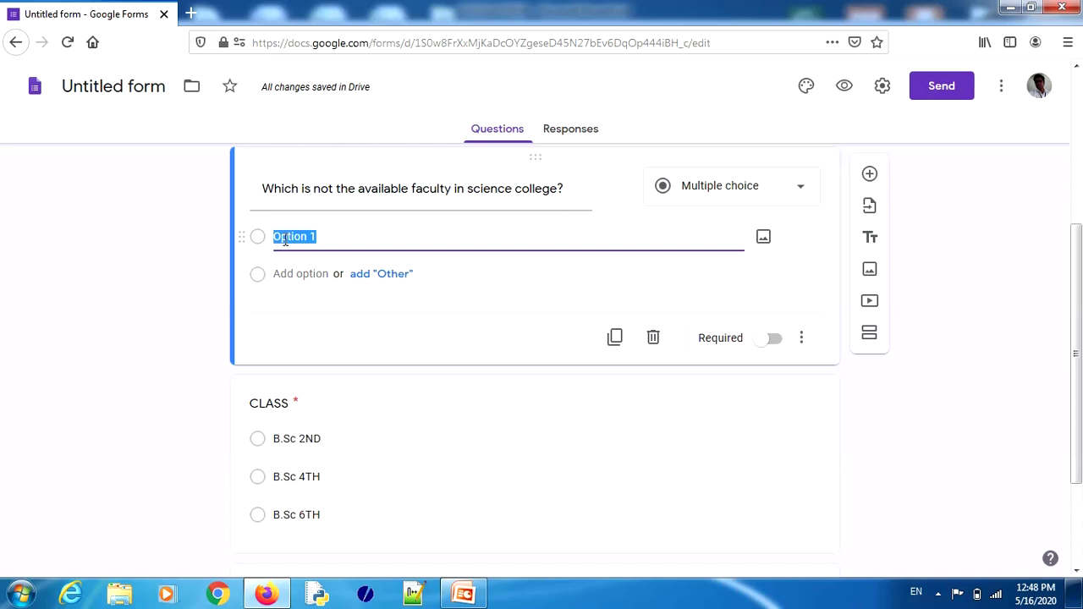
{"action": "type", "text": "Biotechnology"}
{"action": "left_click", "coordinate": [285, 273]}
{"action": "type", "text": "BCA"}
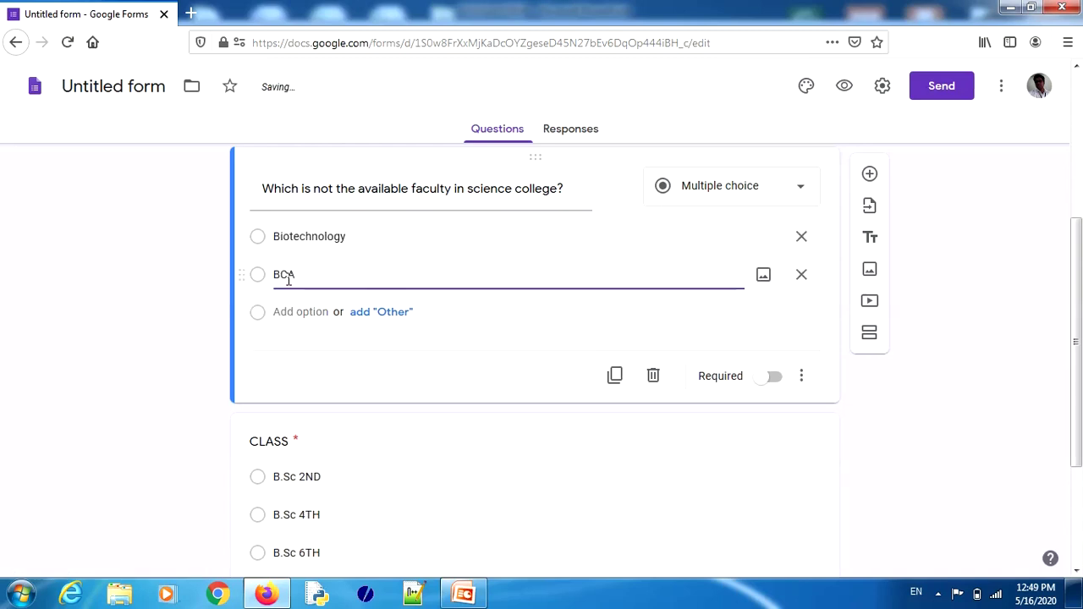
{"action": "left_click", "coordinate": [285, 311]}
{"action": "type", "text": "B.COM"}
{"action": "left_click", "coordinate": [290, 351]}
{"action": "type", "text": "MICROBIOLOGY"}
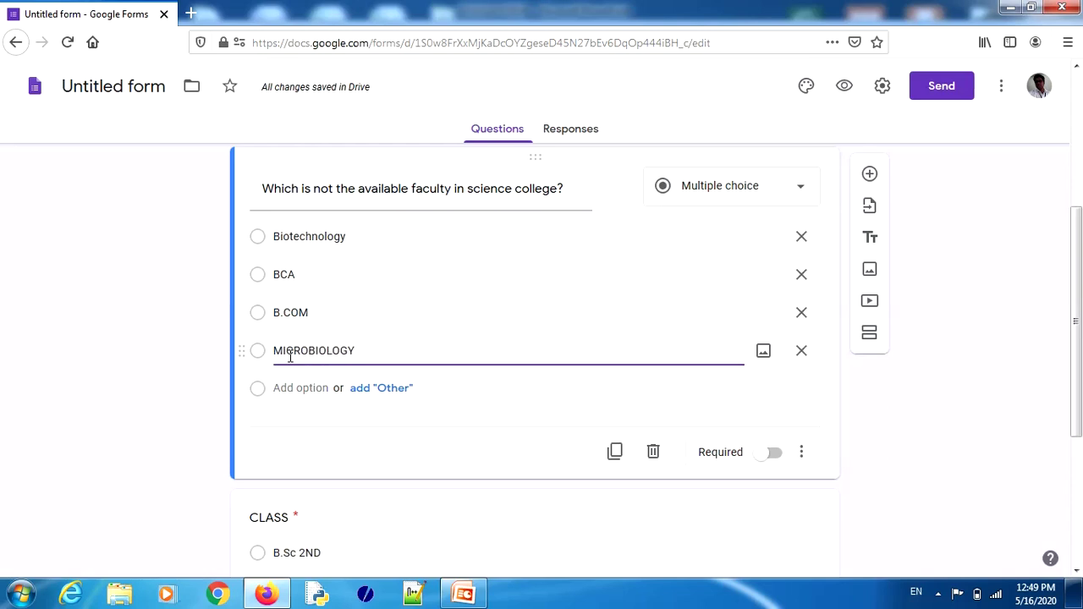
{"action": "left_click", "coordinate": [775, 454]}
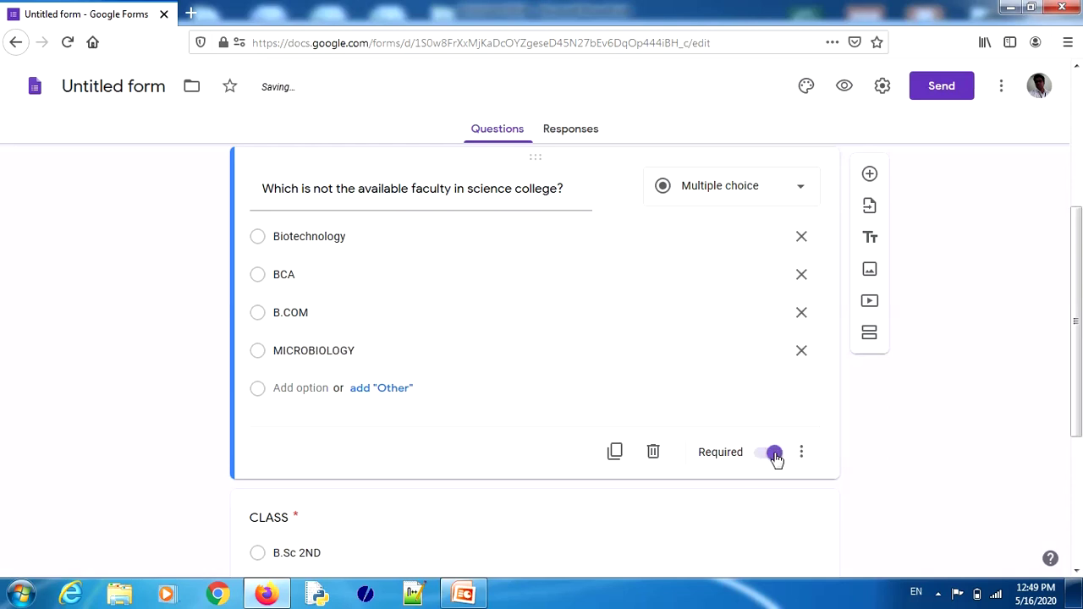
{"action": "mouse_move", "coordinate": [1079, 280]}
{"action": "left_mouse_down"}
{"action": "mouse_move", "coordinate": [1079, 299]}
{"action": "mouse_move", "coordinate": [1079, 266]}
{"action": "left_mouse_up"}
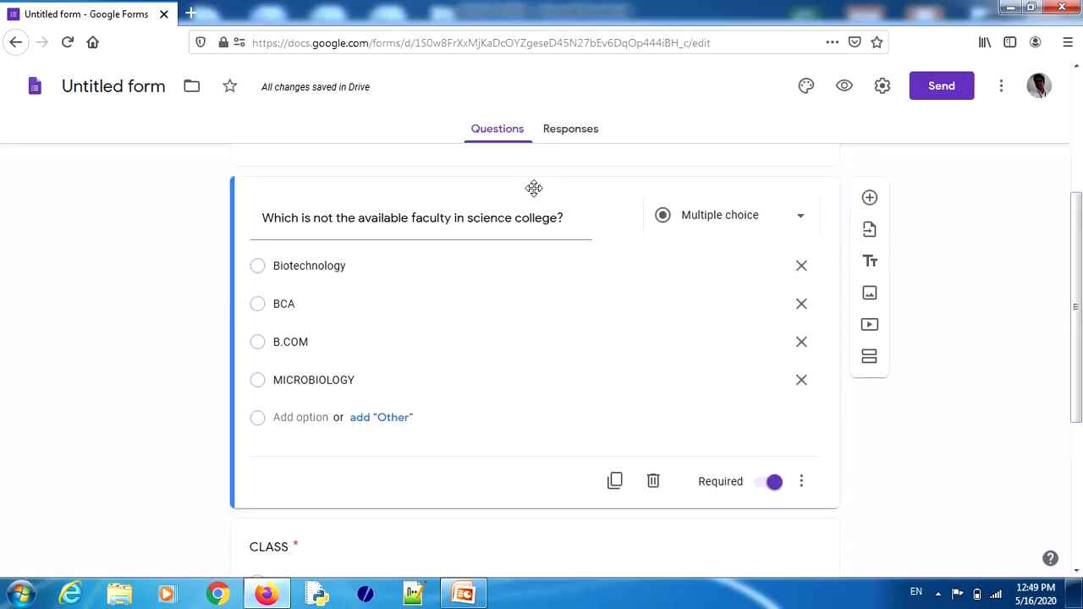
{"action": "left_click_drag", "start_coordinate": [534, 188], "coordinate": [532, 271]}
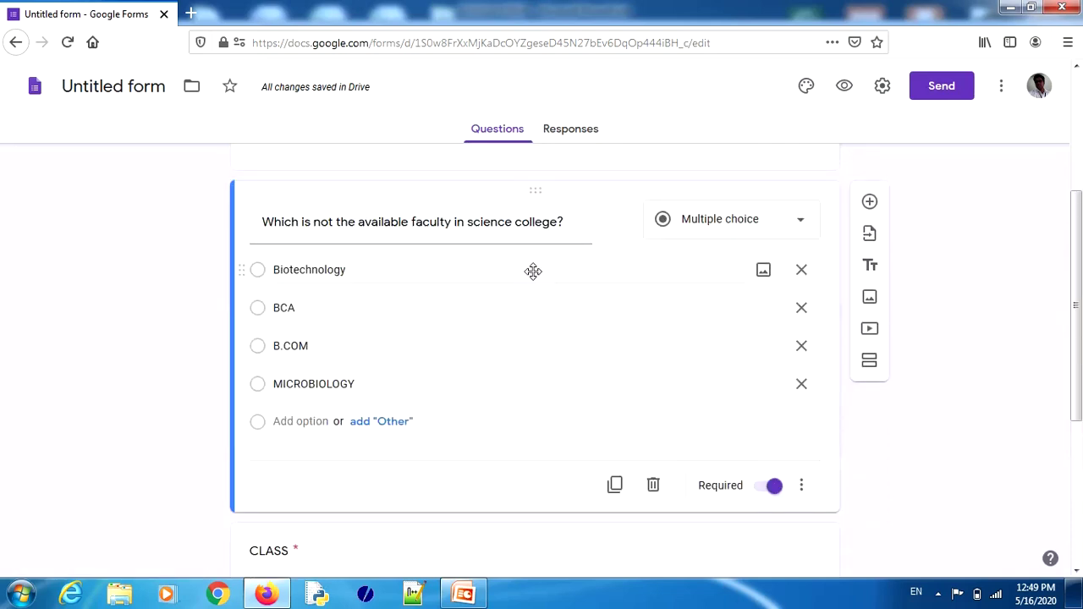
Step: Drag the faculty question down so it comes last, after MOBILE NO:
{"action": "left_click_drag", "start_coordinate": [534, 192], "coordinate": [533, 537]}
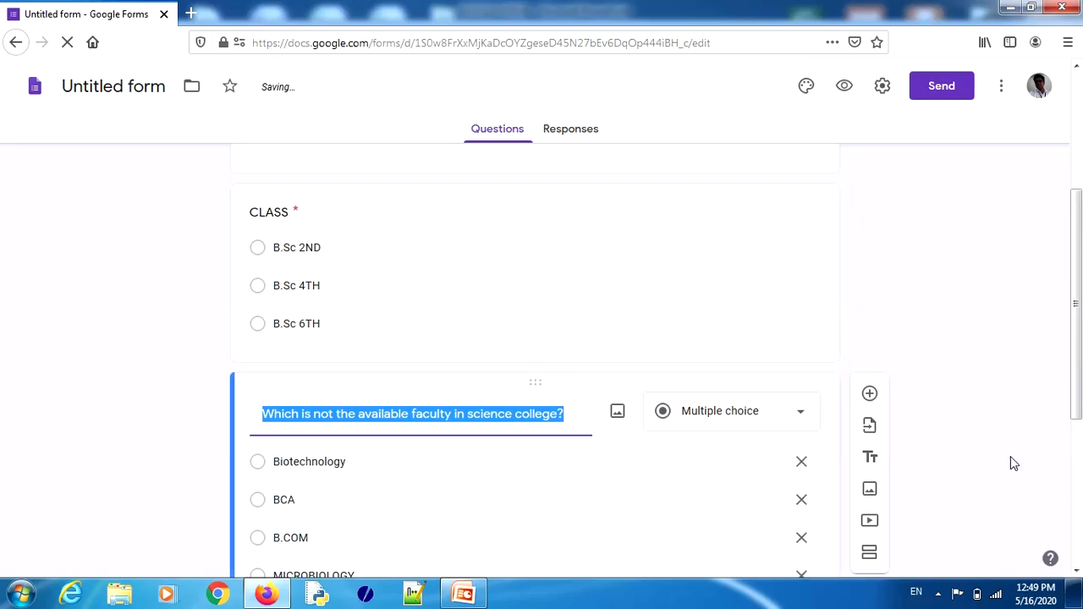
{"action": "scroll", "coordinate": [1077, 366], "scroll_direction": "down", "scroll_amount": 3}
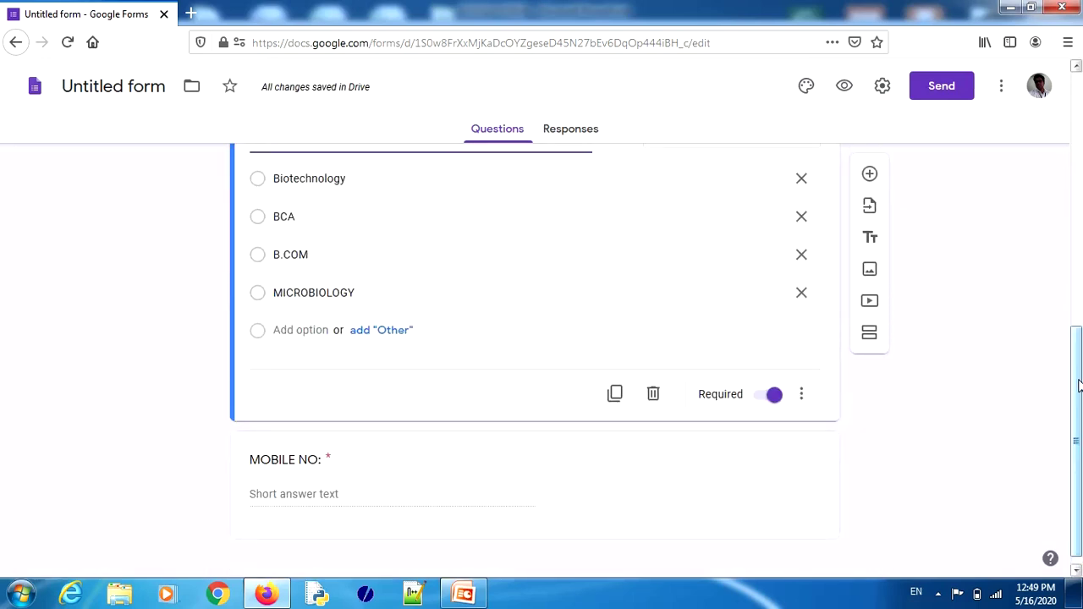
{"action": "scroll", "coordinate": [1077, 383], "scroll_direction": "up", "scroll_amount": 1}
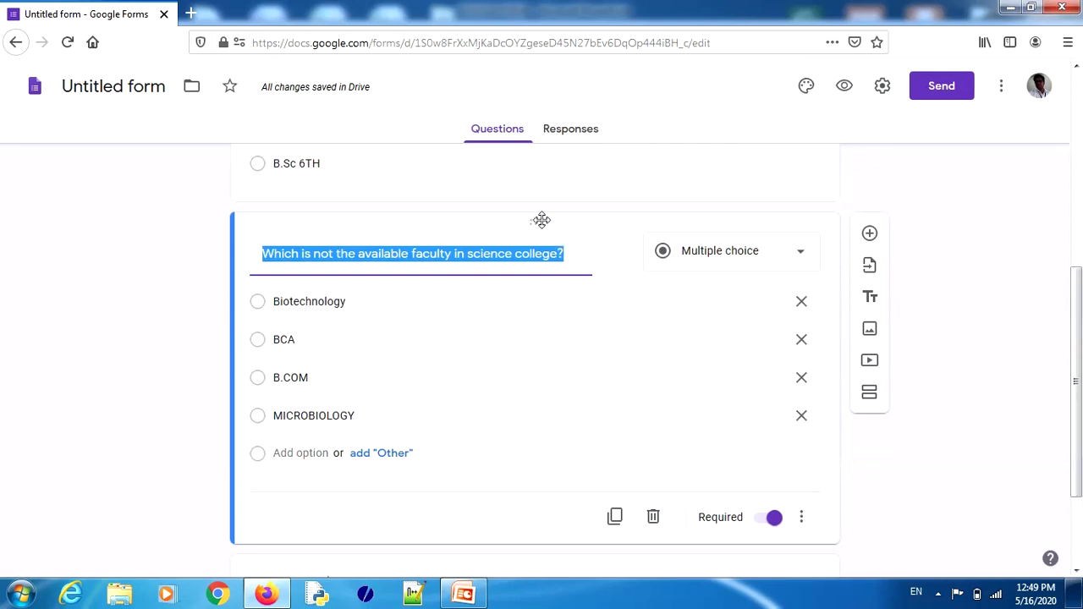
{"action": "left_click_drag", "start_coordinate": [537, 220], "coordinate": [544, 510]}
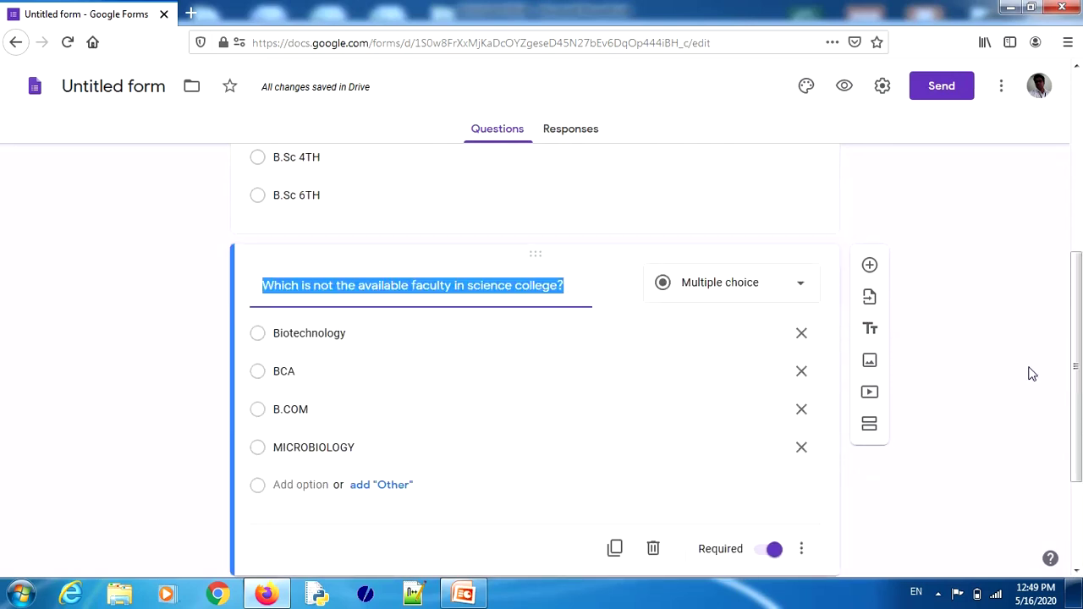
{"action": "scroll", "coordinate": [1080, 347], "scroll_direction": "down", "scroll_amount": 1}
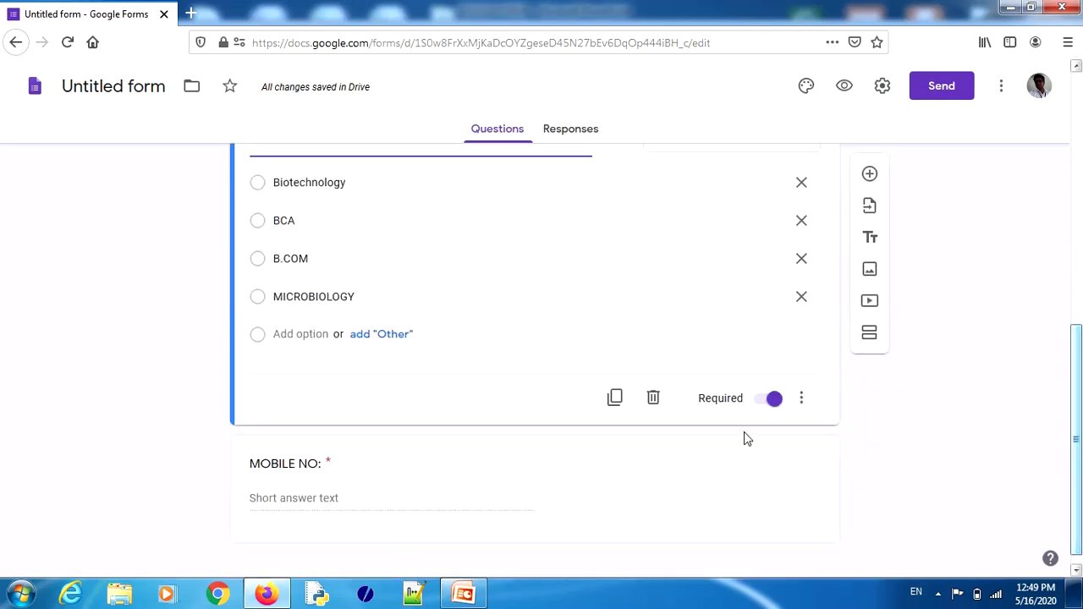
{"action": "left_click_drag", "start_coordinate": [539, 447], "coordinate": [515, 242]}
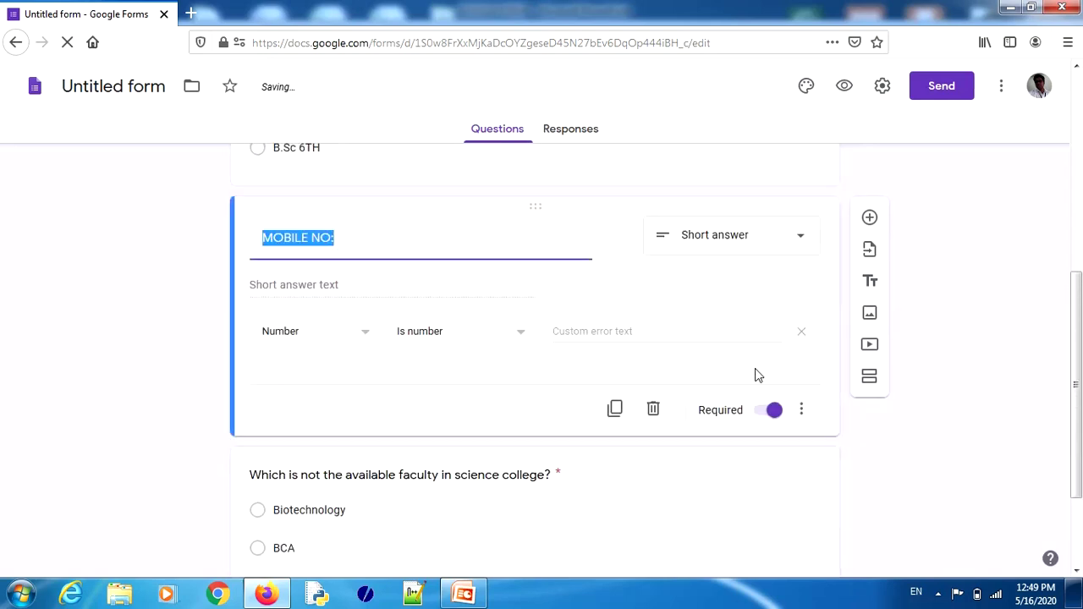
{"action": "scroll", "coordinate": [1070, 327], "scroll_direction": "down", "scroll_amount": 3}
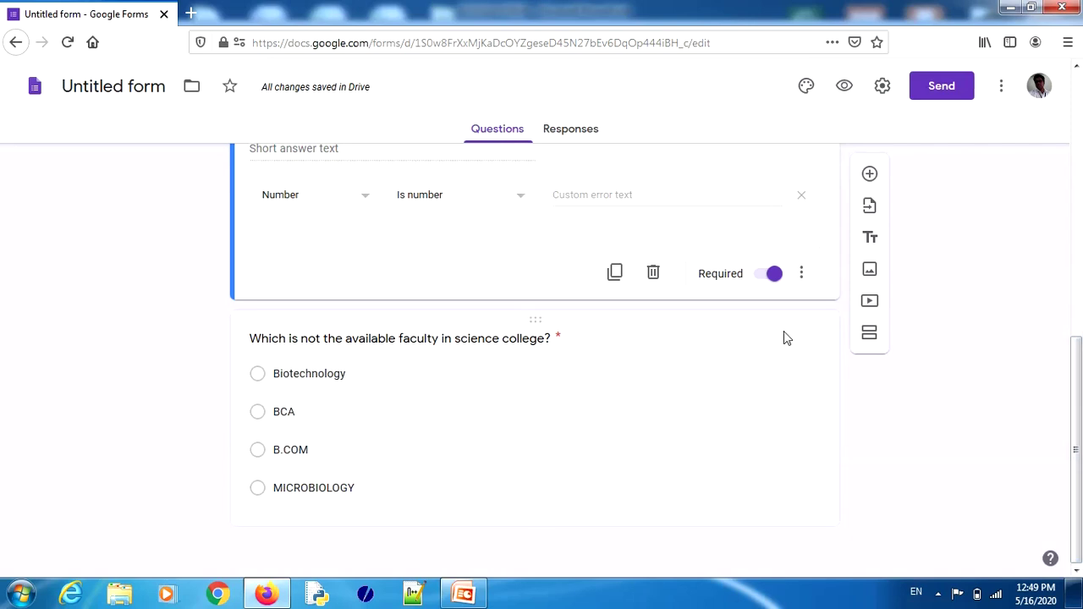
Step: Add required question 'Which is not a valid email id for google form creation?' with sample Gmail and Yahoo address options
{"action": "left_click", "coordinate": [870, 174]}
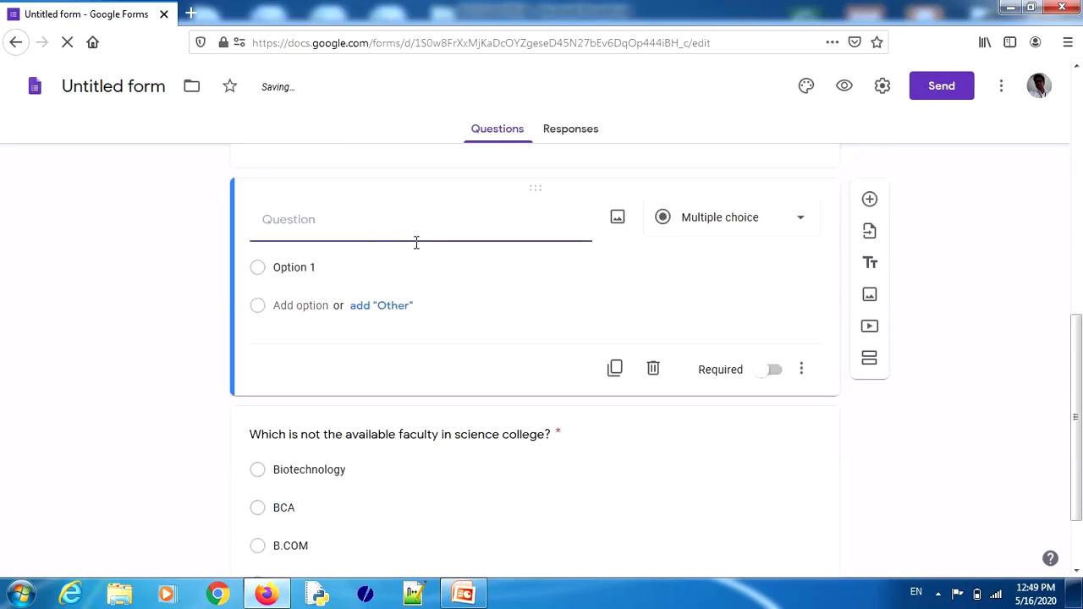
{"action": "type", "text": "WHICH"}
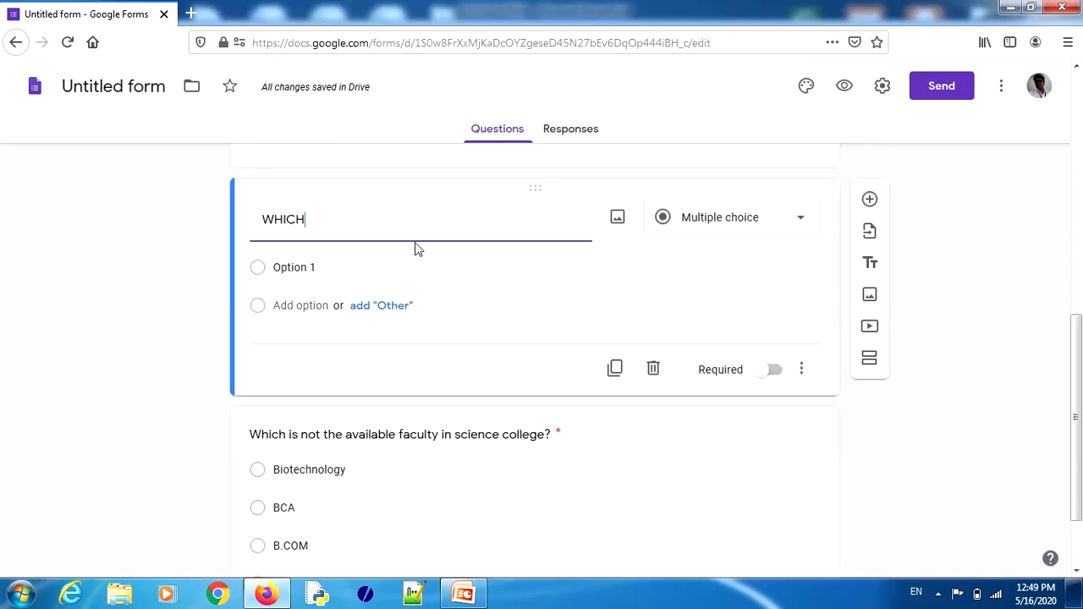
{"action": "type", "text": " IS"}
{"action": "key", "text": "BackSpace"}
{"action": "key", "text": "BackSpace"}
{"action": "key", "text": "BackSpace"}
{"action": "key", "text": "BackSpace"}
{"action": "key", "text": "BackSpace"}
{"action": "key", "text": "BackSpace"}
{"action": "key", "text": "BackSpace"}
{"action": "key", "text": "BackSpace"}
{"action": "type", "text": "Which is not a valid email id for google form creation?"}
{"action": "left_click", "coordinate": [314, 269]}
{"action": "type", "text": "Option1@gmail.com"}
{"action": "key", "text": "Return"}
{"action": "type", "text": "option1@yahoo.co.in"}
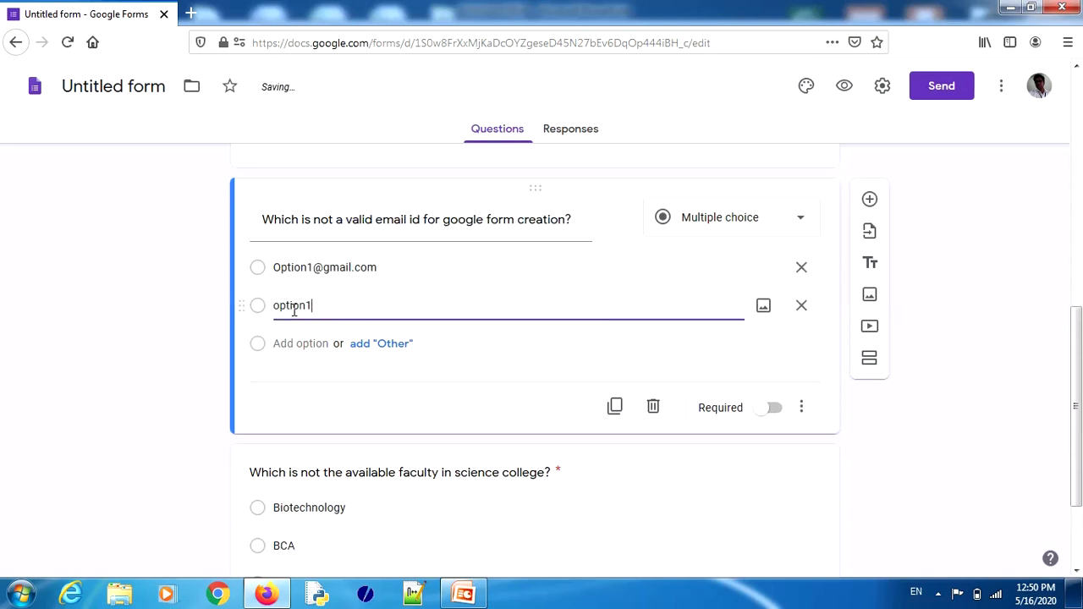
{"action": "left_click", "coordinate": [775, 411]}
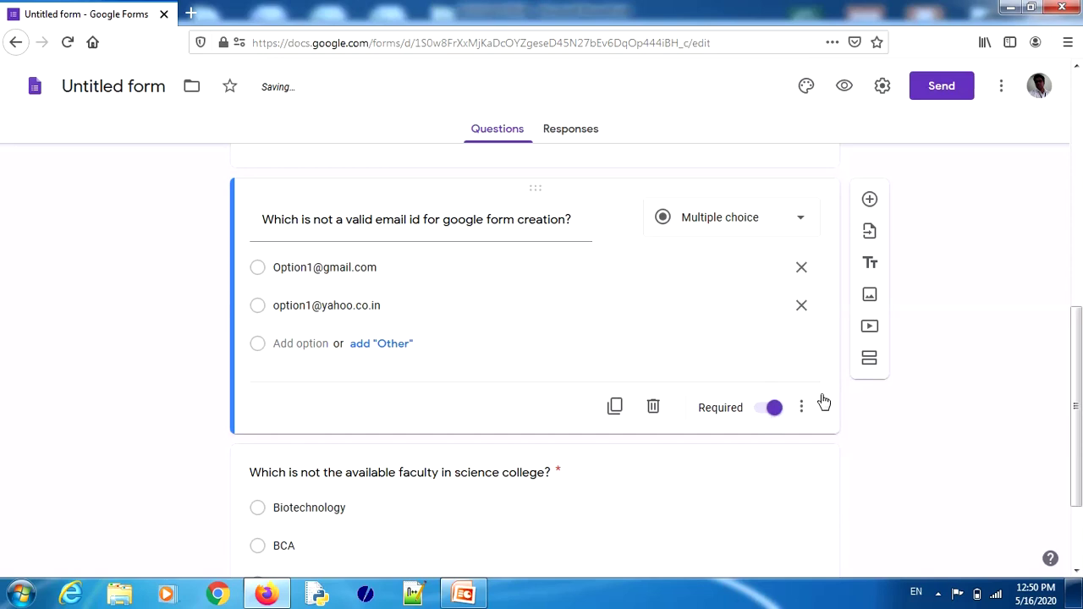
{"action": "left_click_drag", "start_coordinate": [1077, 398], "coordinate": [1075, 138]}
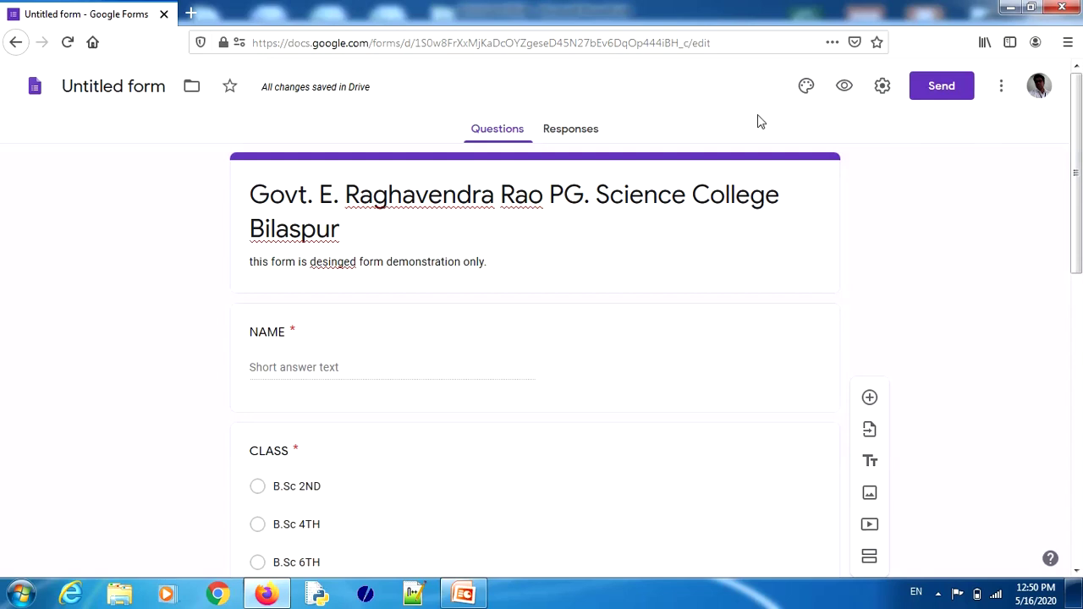
Step: Preview the form as a respondent in a new tab and scroll through its required questions
{"action": "mouse_move", "coordinate": [801, 72]}
{"action": "left_mouse_down"}
{"action": "mouse_move", "coordinate": [830, 86]}
{"action": "mouse_move", "coordinate": [761, 82]}
{"action": "left_mouse_up"}
{"action": "left_click", "coordinate": [846, 85]}
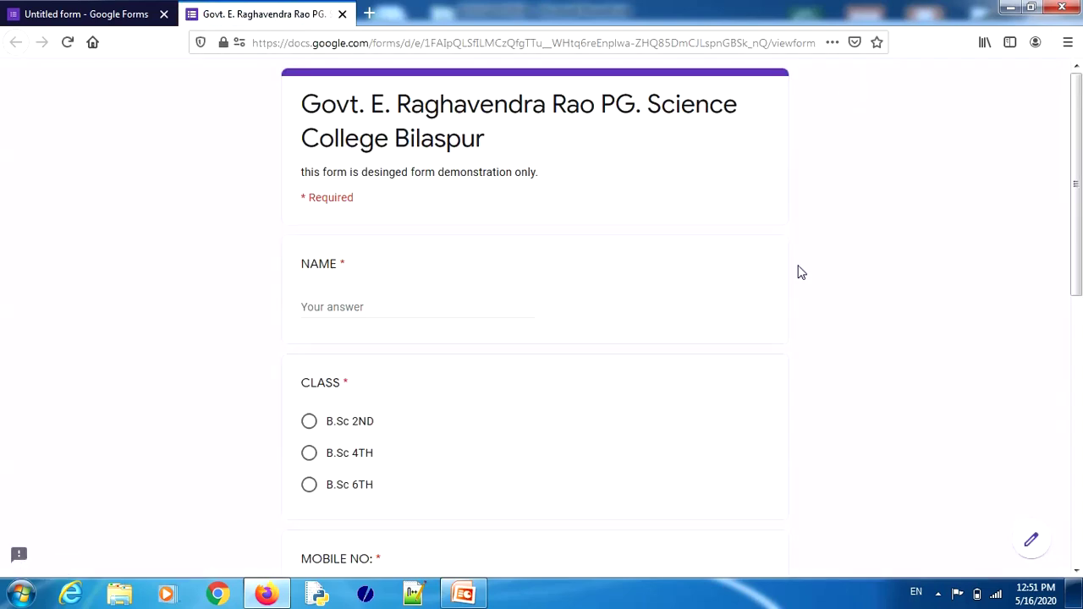
{"action": "left_click_drag", "start_coordinate": [1077, 159], "coordinate": [996, 123]}
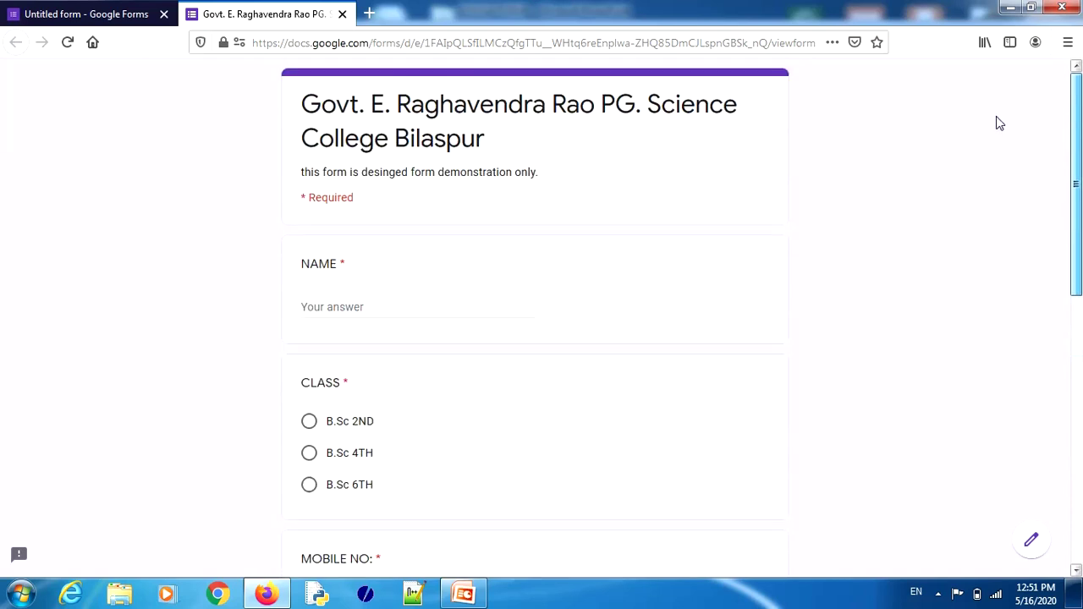
{"action": "double_click", "coordinate": [343, 264]}
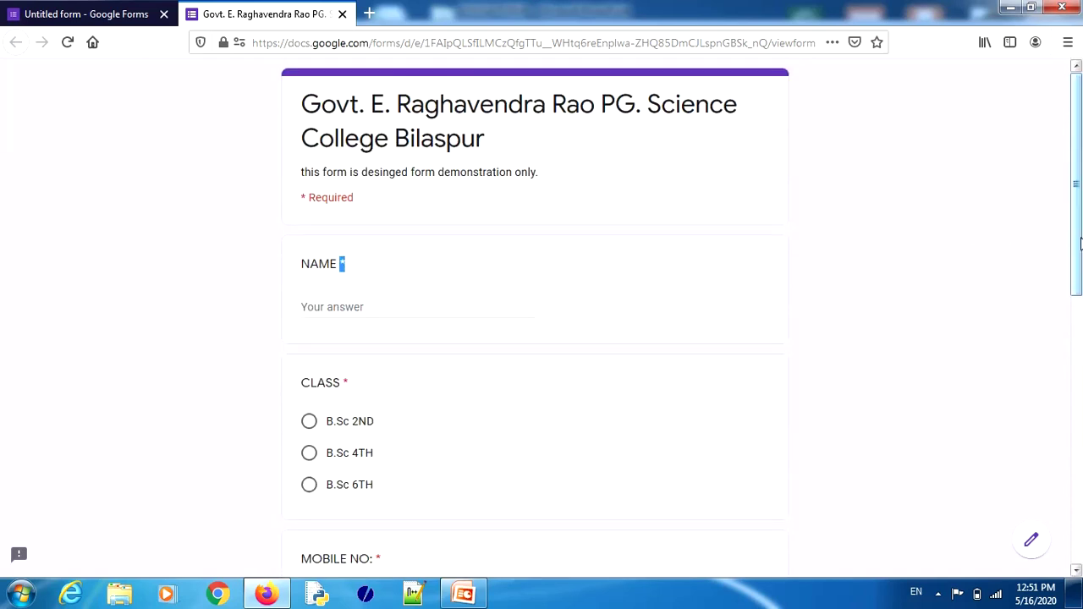
{"action": "mouse_move", "coordinate": [1079, 235]}
{"action": "left_mouse_down"}
{"action": "mouse_move", "coordinate": [1081, 474]}
{"action": "mouse_move", "coordinate": [1074, 233]}
{"action": "left_mouse_up"}
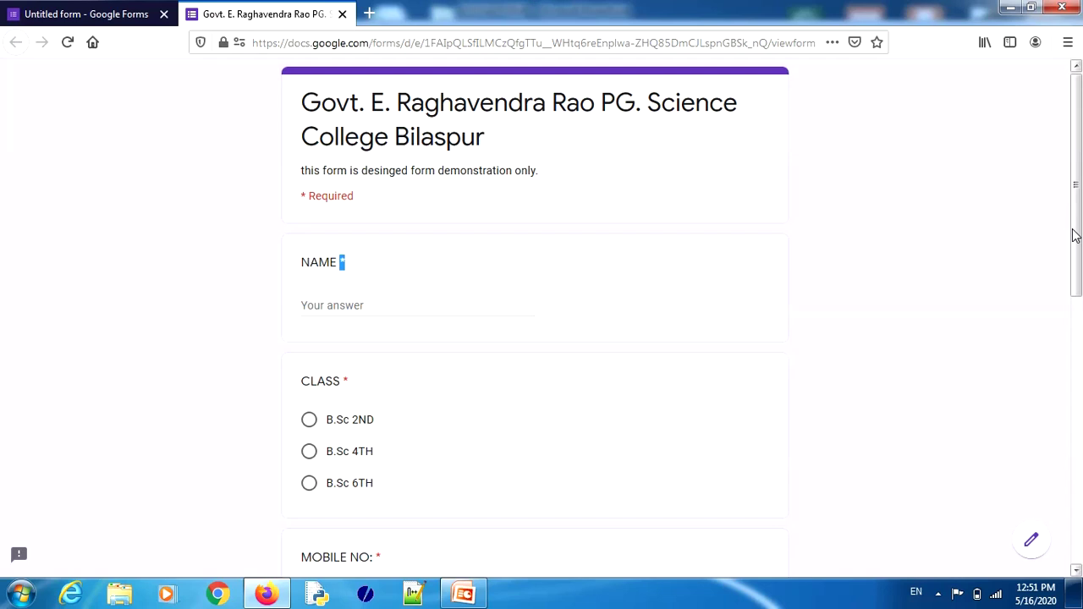
Step: Close the preview, reload the form after the file error, and dismiss the satisfaction survey
{"action": "left_click", "coordinate": [342, 16]}
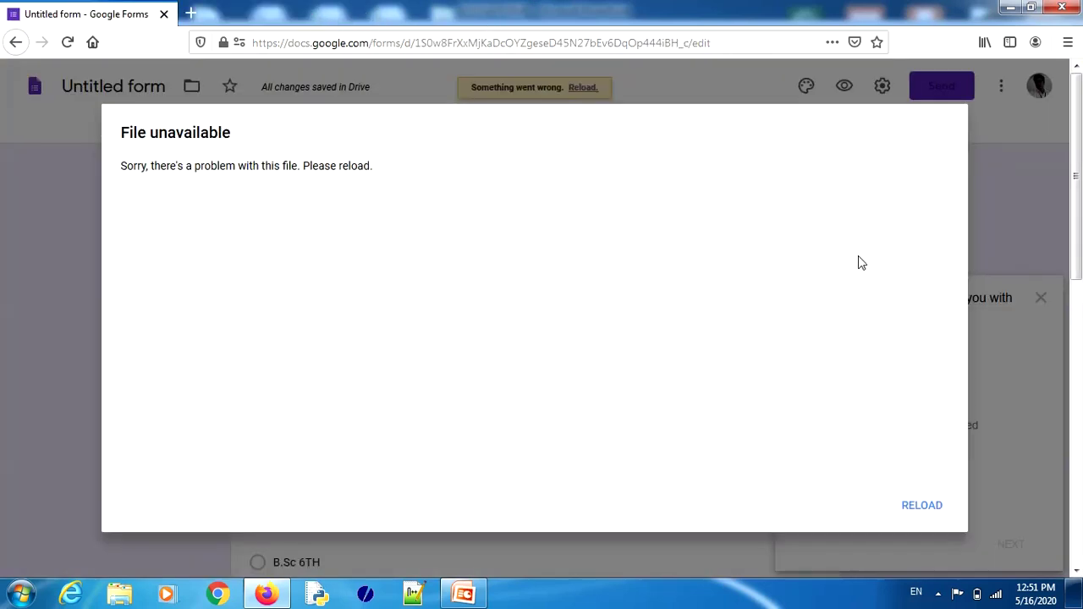
{"action": "left_click", "coordinate": [926, 516]}
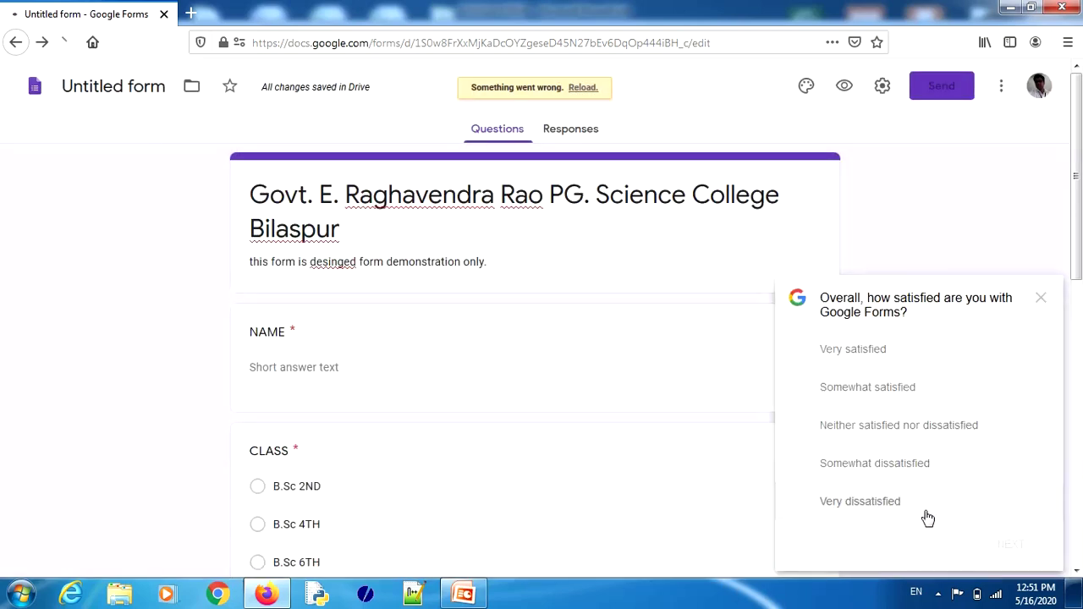
{"action": "left_click", "coordinate": [1042, 303]}
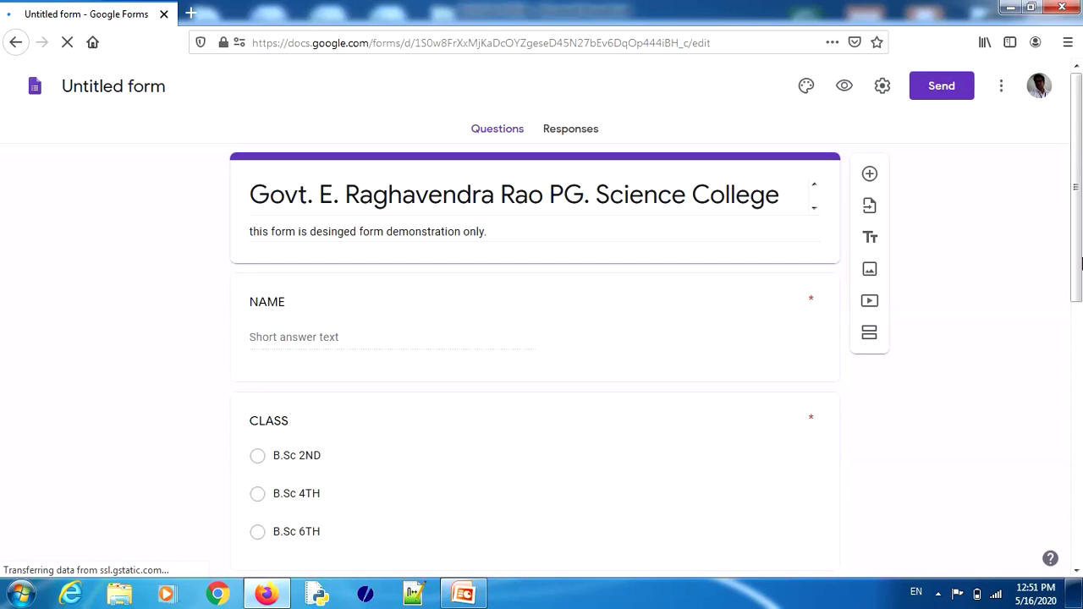
{"action": "mouse_move", "coordinate": [1077, 254]}
{"action": "left_mouse_down"}
{"action": "mouse_move", "coordinate": [1080, 503]}
{"action": "mouse_move", "coordinate": [1081, 238]}
{"action": "left_mouse_up"}
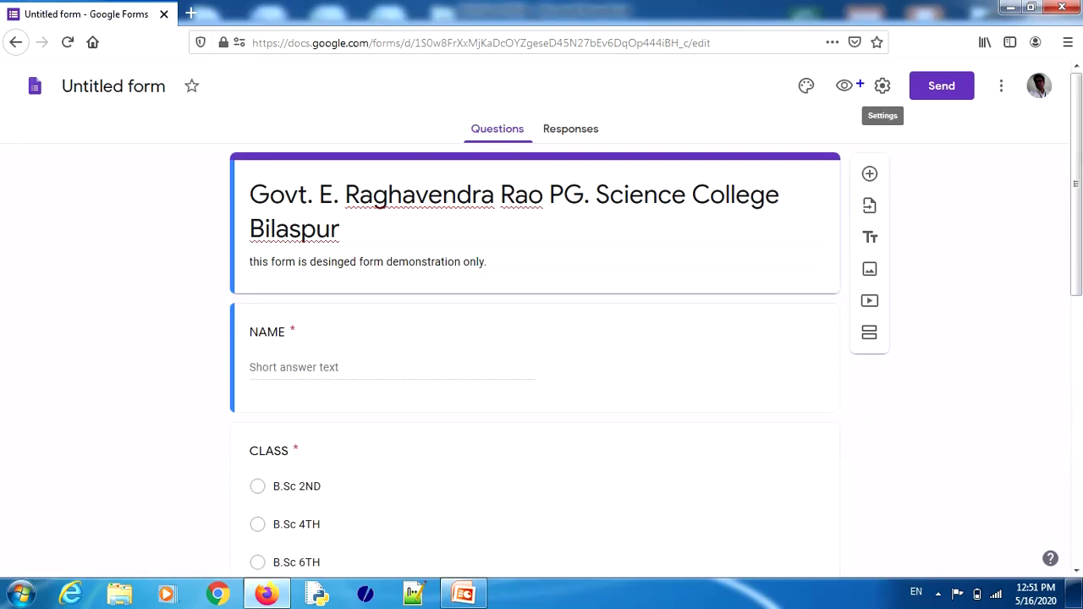
{"action": "mouse_move", "coordinate": [842, 76]}
{"action": "left_mouse_down"}
{"action": "mouse_move", "coordinate": [880, 73]}
{"action": "mouse_move", "coordinate": [866, 85]}
{"action": "mouse_move", "coordinate": [886, 71]}
{"action": "left_mouse_up"}
Step: Switch on Make this a quiz in the Quizzes settings and save
{"action": "left_click", "coordinate": [883, 88]}
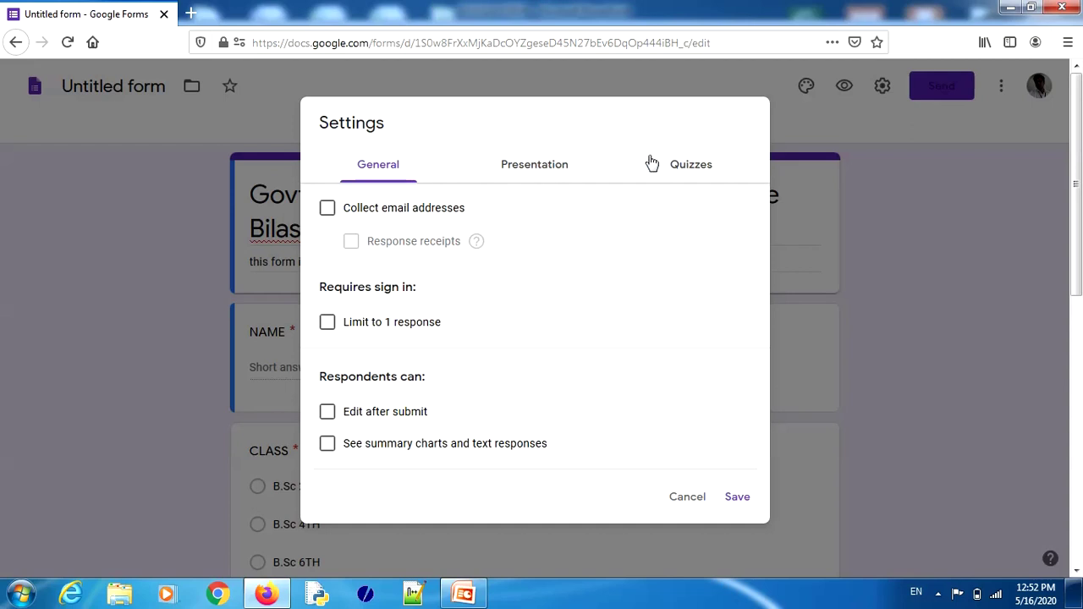
{"action": "left_click", "coordinate": [687, 168]}
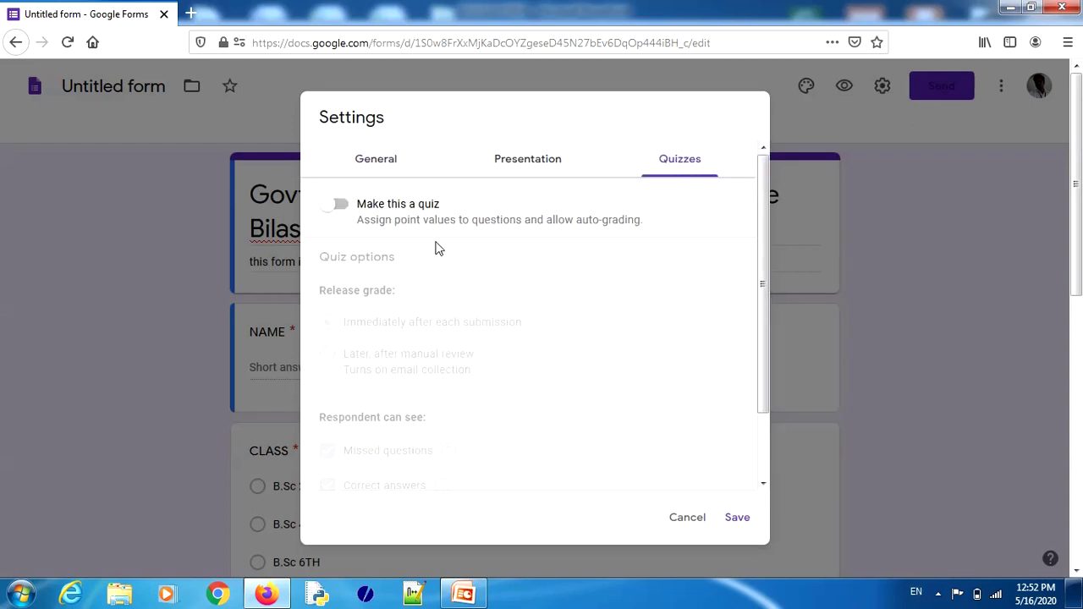
{"action": "left_click", "coordinate": [341, 206]}
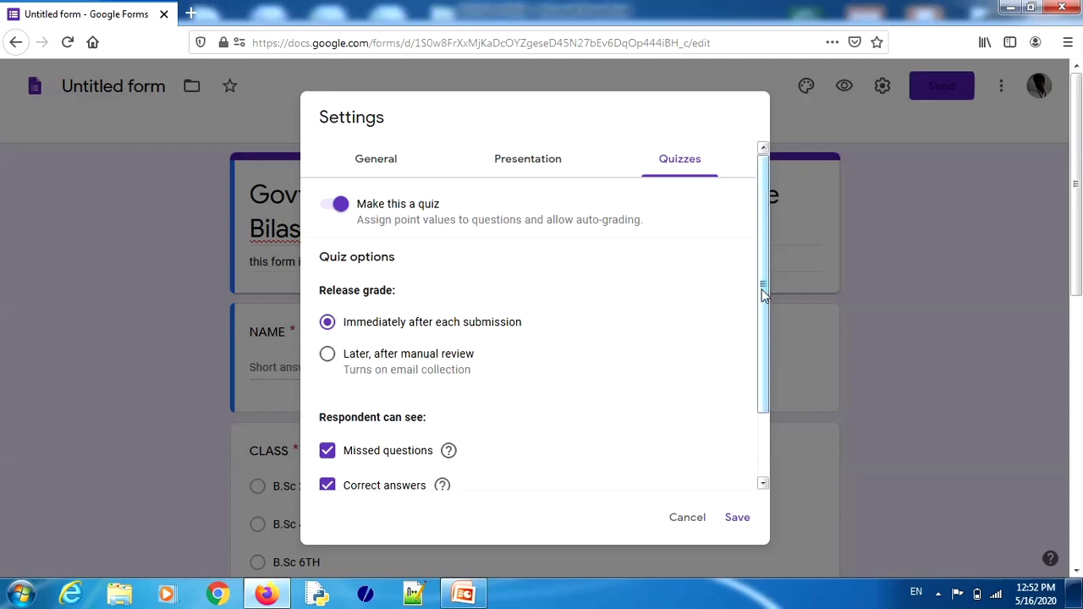
{"action": "left_click_drag", "start_coordinate": [765, 294], "coordinate": [766, 341]}
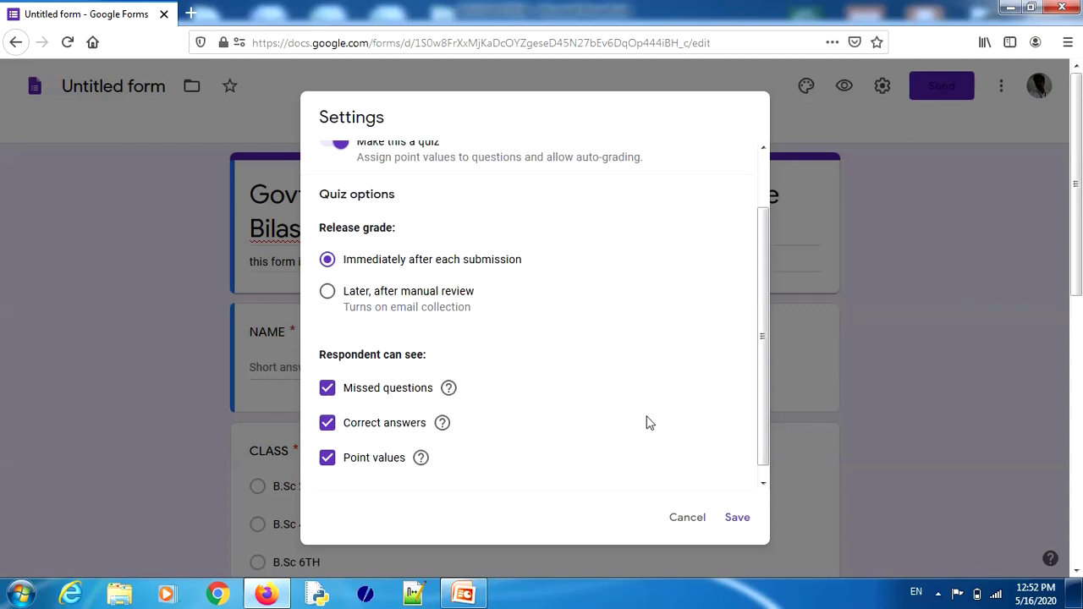
{"action": "left_click", "coordinate": [737, 518]}
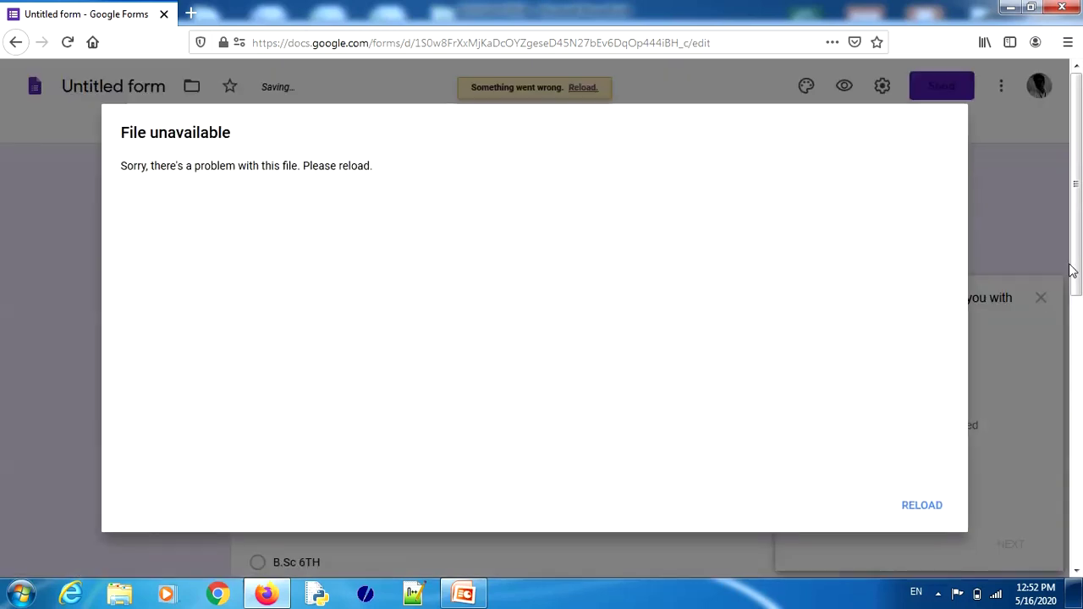
Step: After reloading, mark the email question's second option correct and make it worth 2 points
{"action": "left_click", "coordinate": [919, 508]}
{"action": "left_click_drag", "start_coordinate": [1079, 269], "coordinate": [1077, 465]}
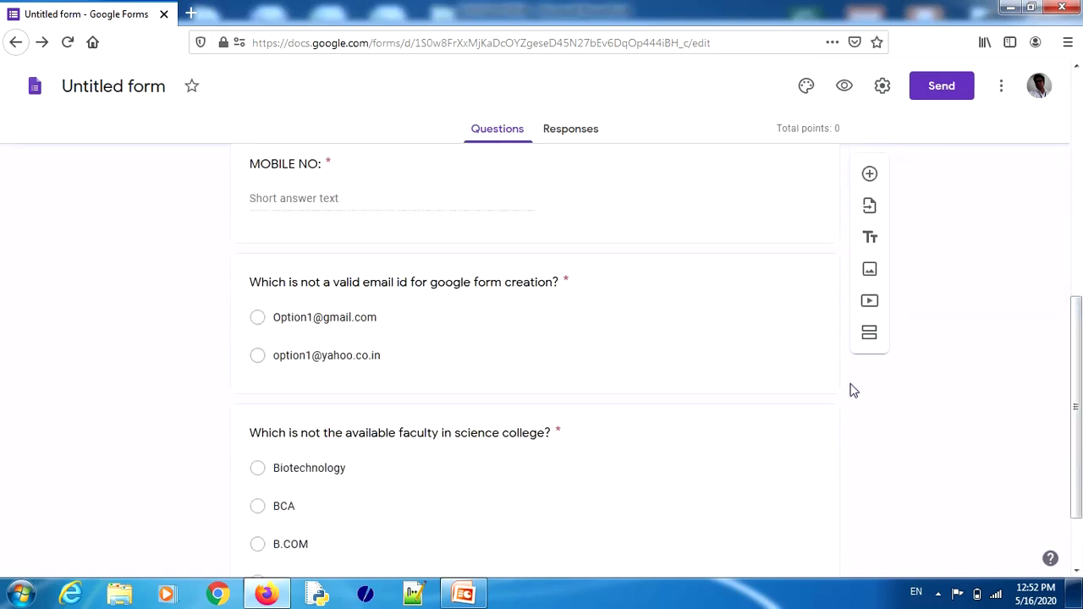
{"action": "left_click", "coordinate": [597, 291]}
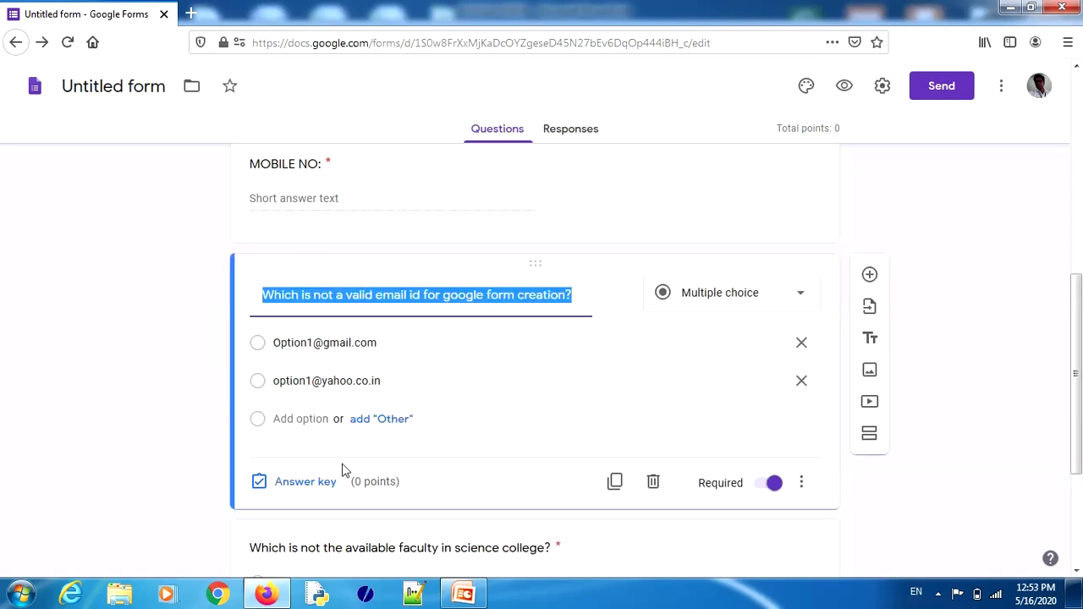
{"action": "left_click", "coordinate": [290, 482]}
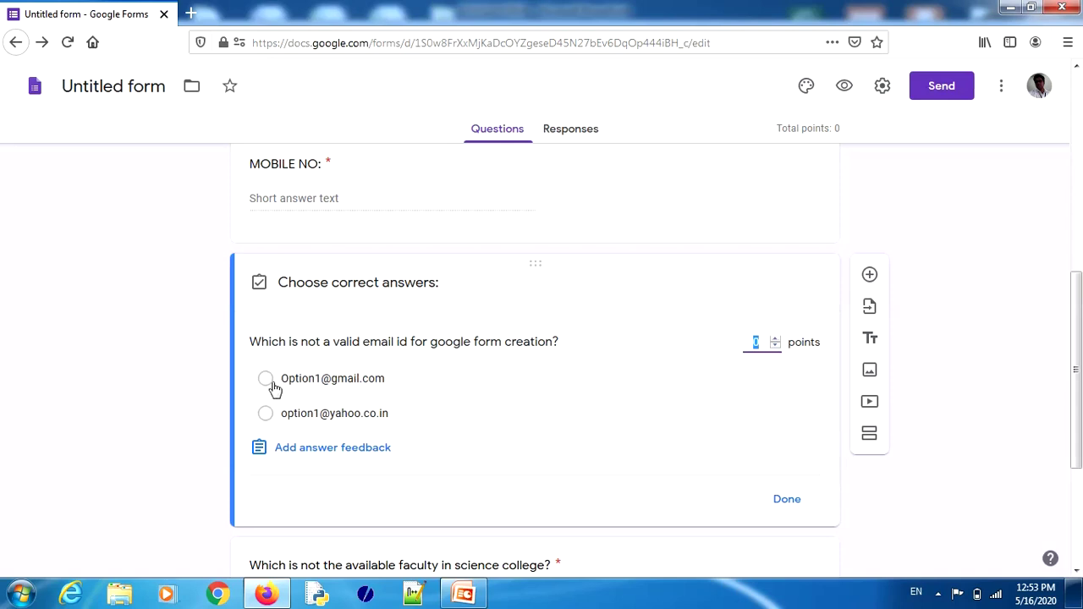
{"action": "left_click", "coordinate": [266, 414]}
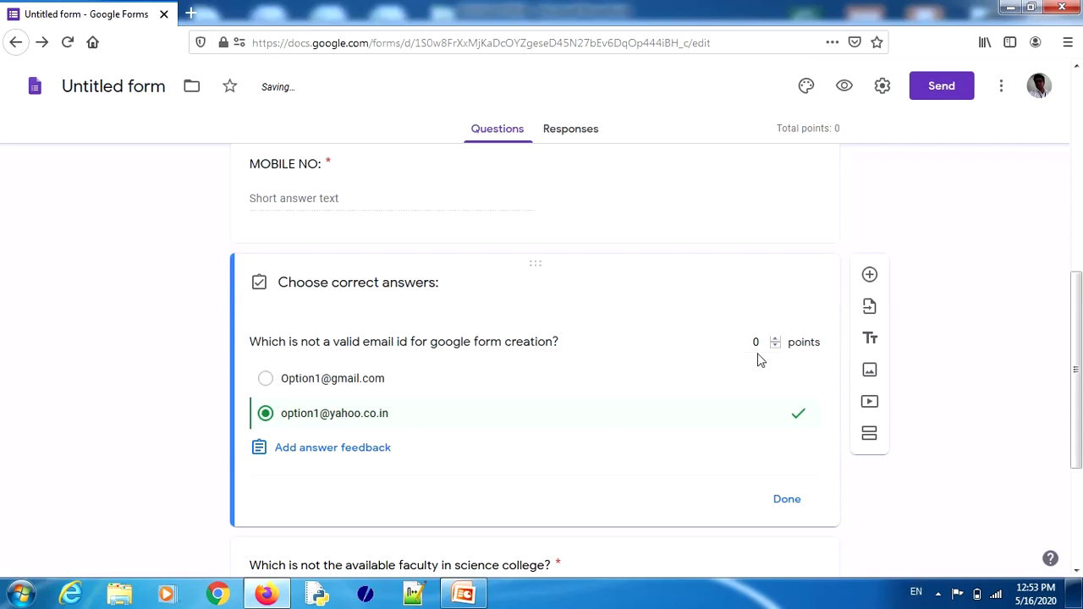
{"action": "left_click", "coordinate": [775, 339]}
{"action": "left_click", "coordinate": [778, 339]}
{"action": "left_click", "coordinate": [786, 500]}
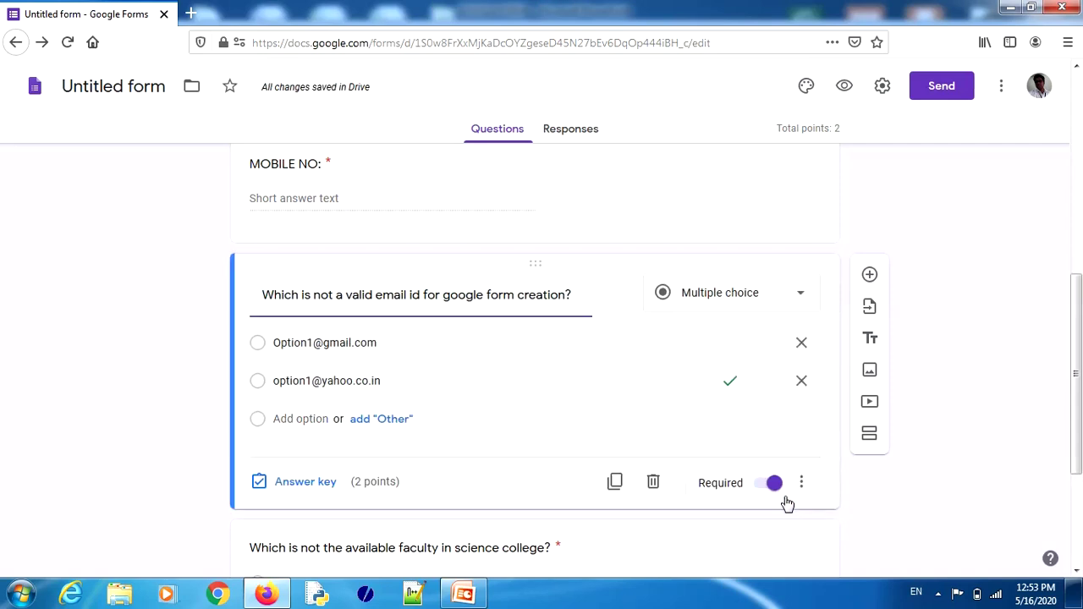
{"action": "left_click_drag", "start_coordinate": [1076, 310], "coordinate": [1076, 400]}
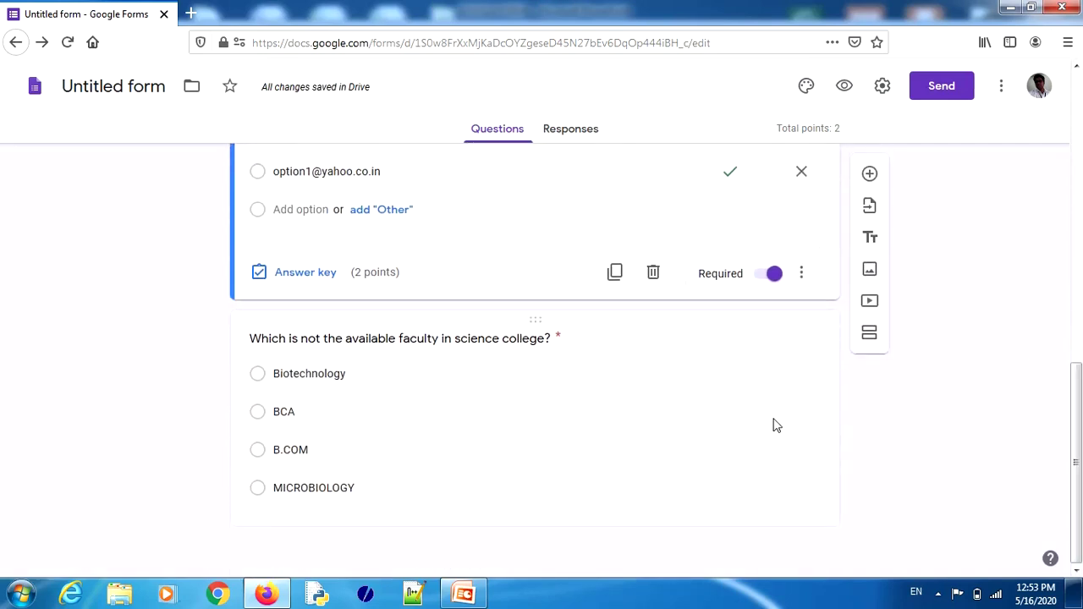
Step: Set B.COM as the faculty question's correct answer, worth 2 points
{"action": "left_click", "coordinate": [435, 486]}
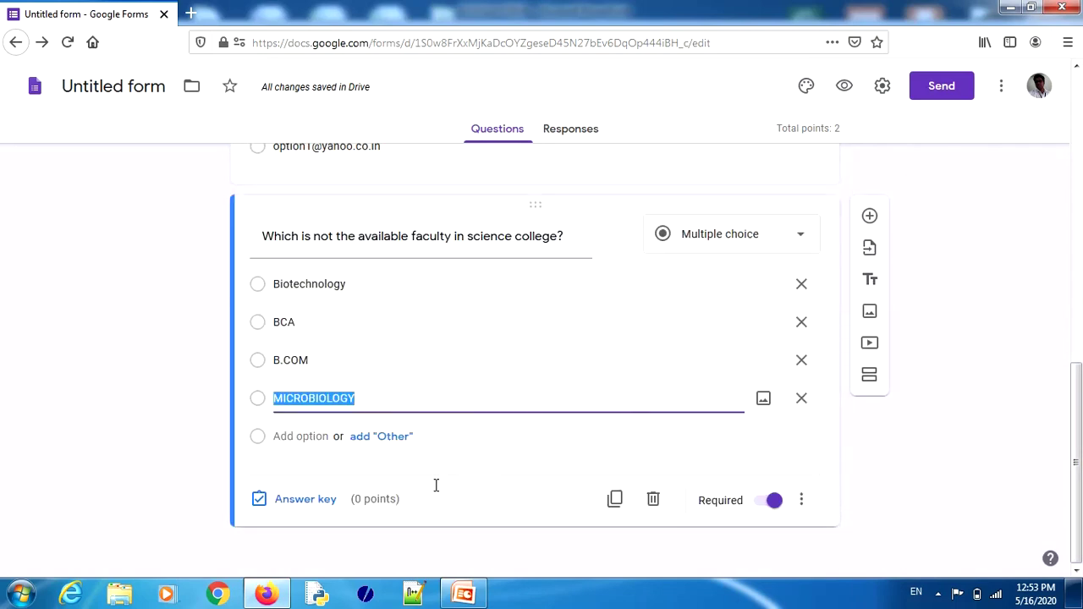
{"action": "left_click", "coordinate": [306, 499]}
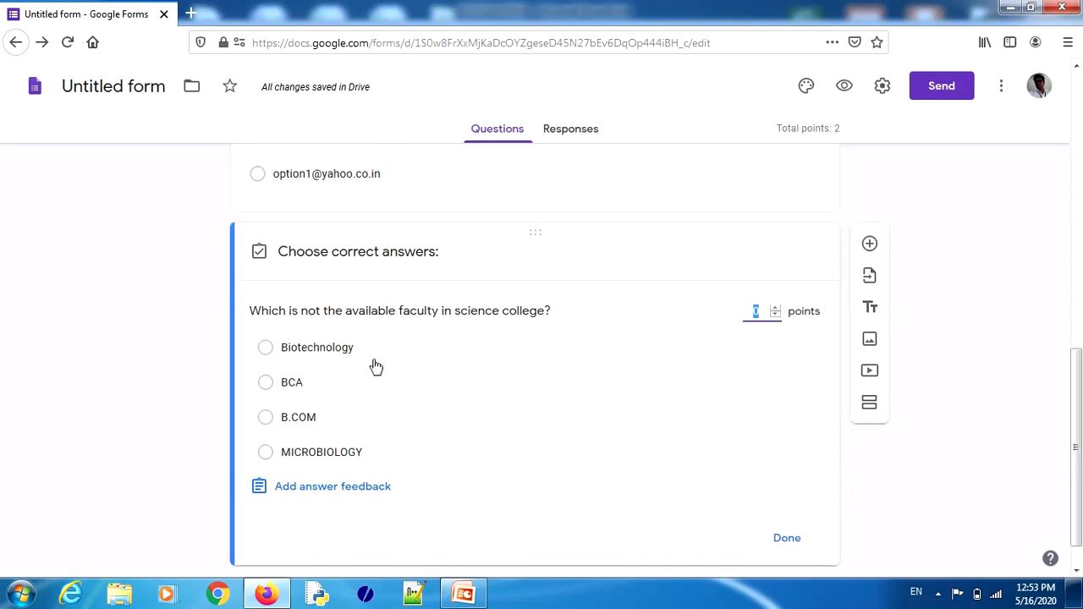
{"action": "left_click", "coordinate": [266, 418]}
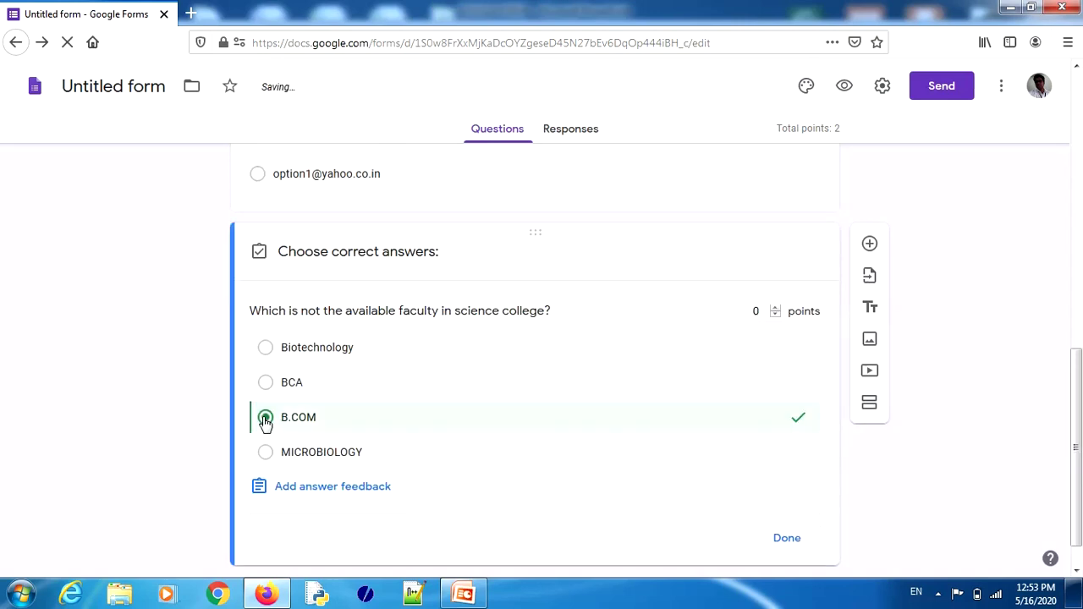
{"action": "left_click", "coordinate": [777, 309]}
{"action": "left_click", "coordinate": [777, 309]}
{"action": "left_click", "coordinate": [787, 539]}
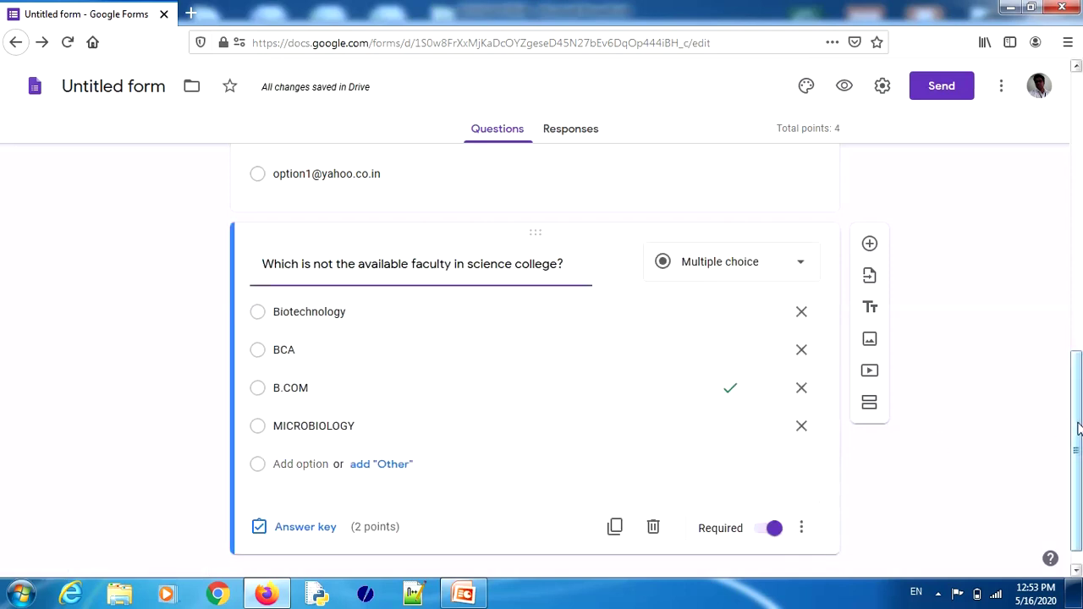
{"action": "left_click_drag", "start_coordinate": [1079, 429], "coordinate": [1079, 136]}
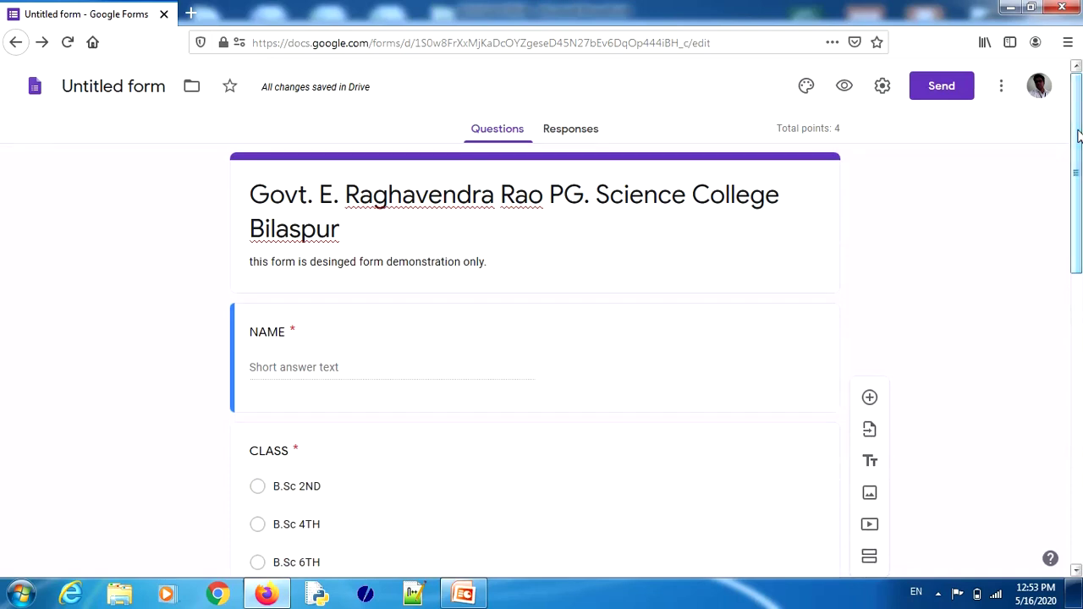
Step: Turn on email collection, response receipts, a one-response limit and summary charts, then save
{"action": "left_click", "coordinate": [885, 87]}
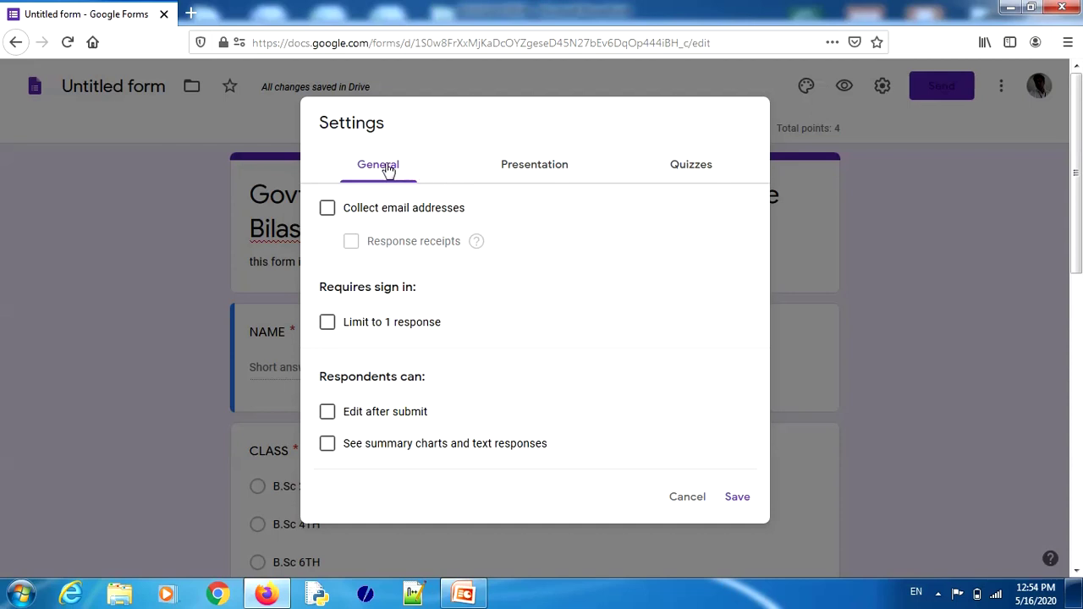
{"action": "left_click", "coordinate": [327, 210]}
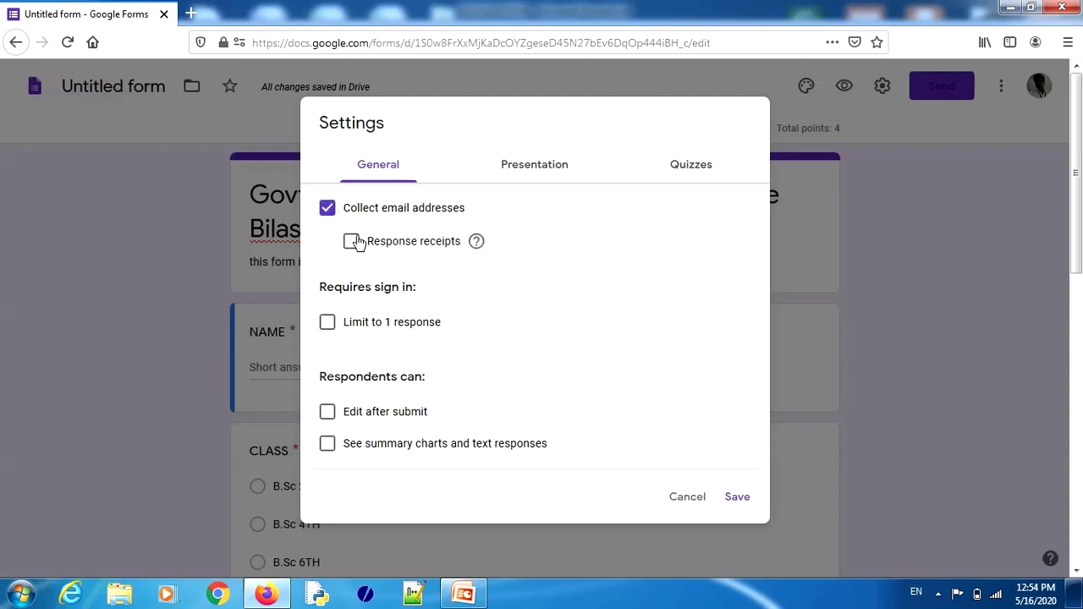
{"action": "left_click", "coordinate": [351, 242]}
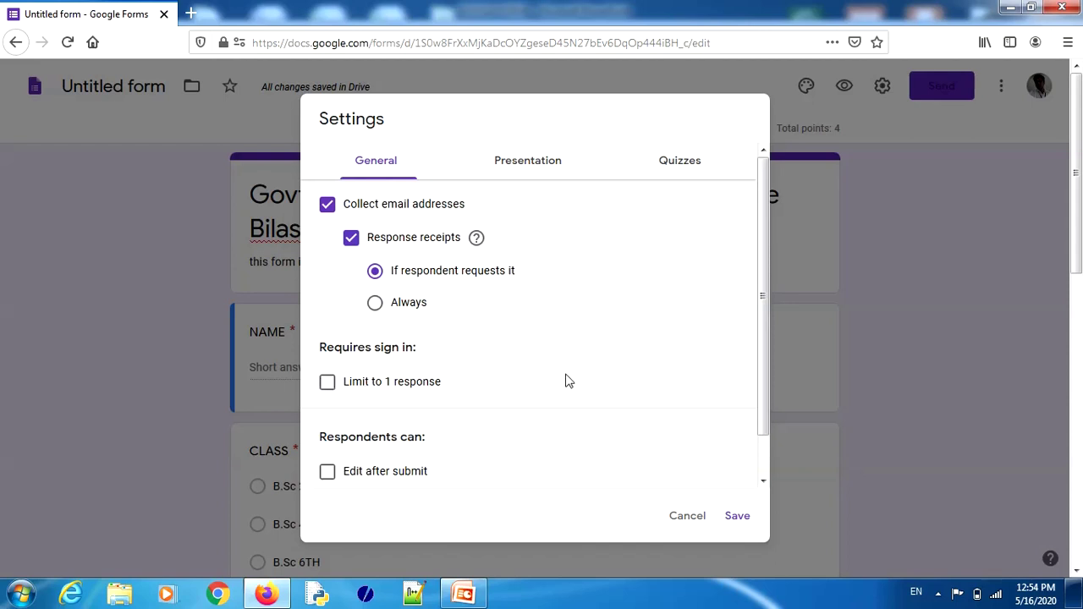
{"action": "left_click_drag", "start_coordinate": [760, 348], "coordinate": [764, 387]}
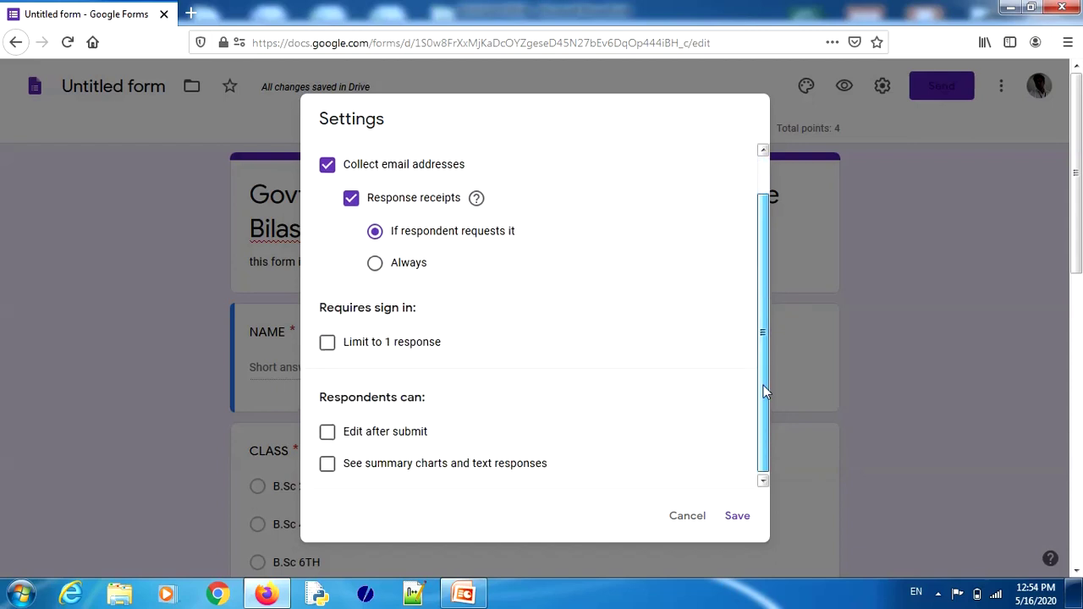
{"action": "left_click", "coordinate": [328, 347]}
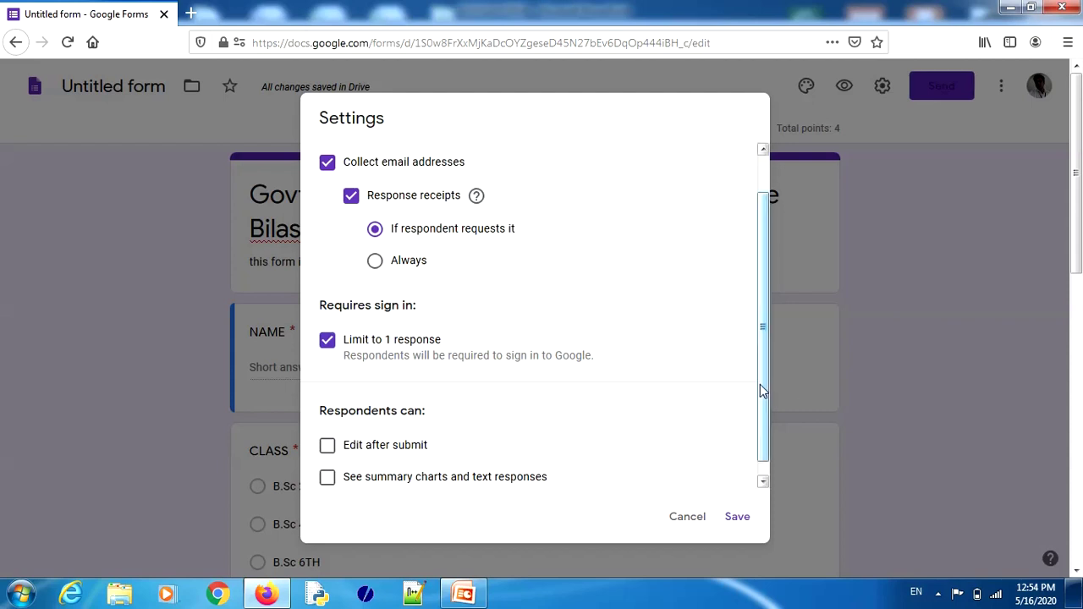
{"action": "left_click_drag", "start_coordinate": [761, 387], "coordinate": [764, 431]}
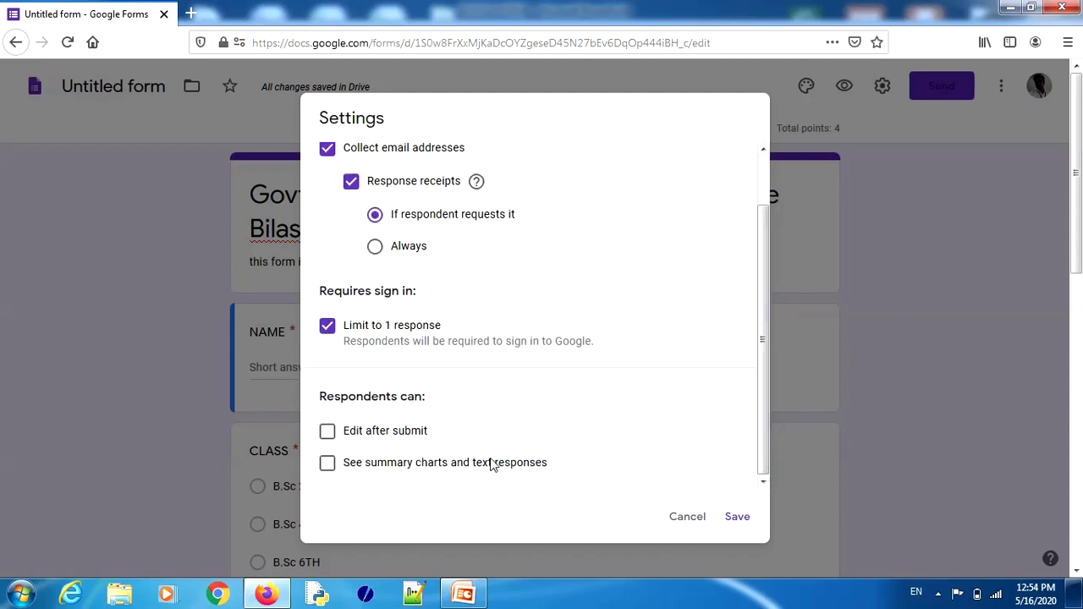
{"action": "left_click", "coordinate": [328, 463]}
{"action": "left_click", "coordinate": [737, 518]}
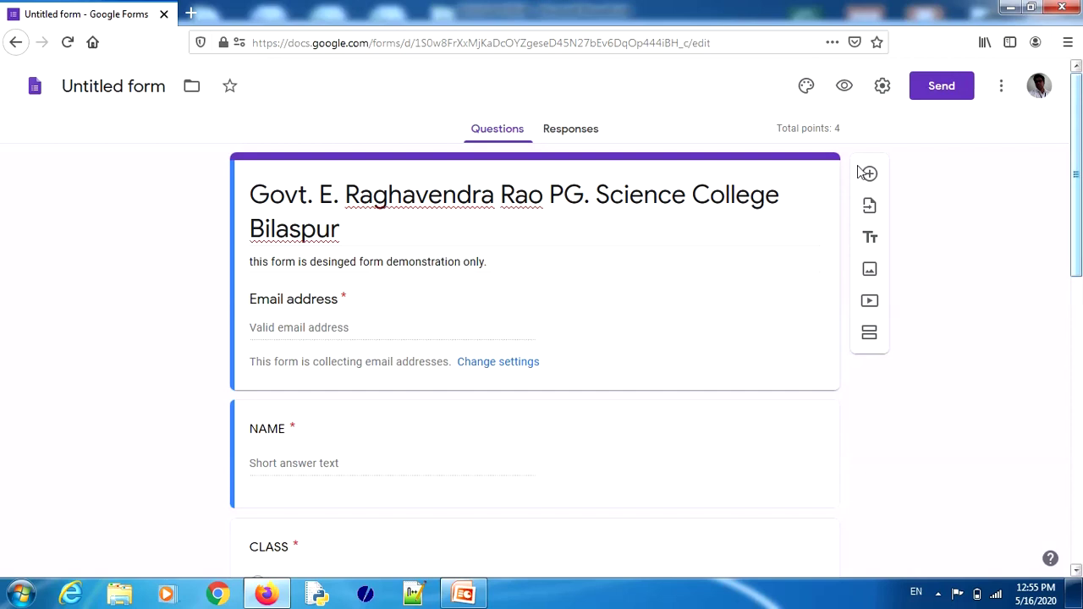
Step: Retitle the form 'demo1', glance at the empty Responses tab, and return to Questions
{"action": "left_click", "coordinate": [166, 90]}
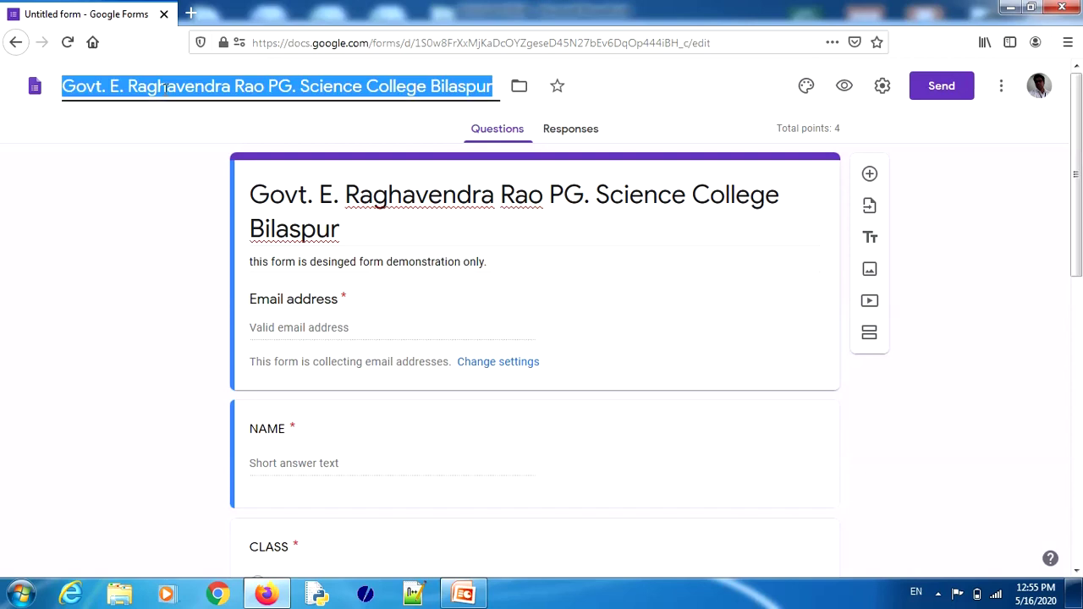
{"action": "type", "text": "demo1"}
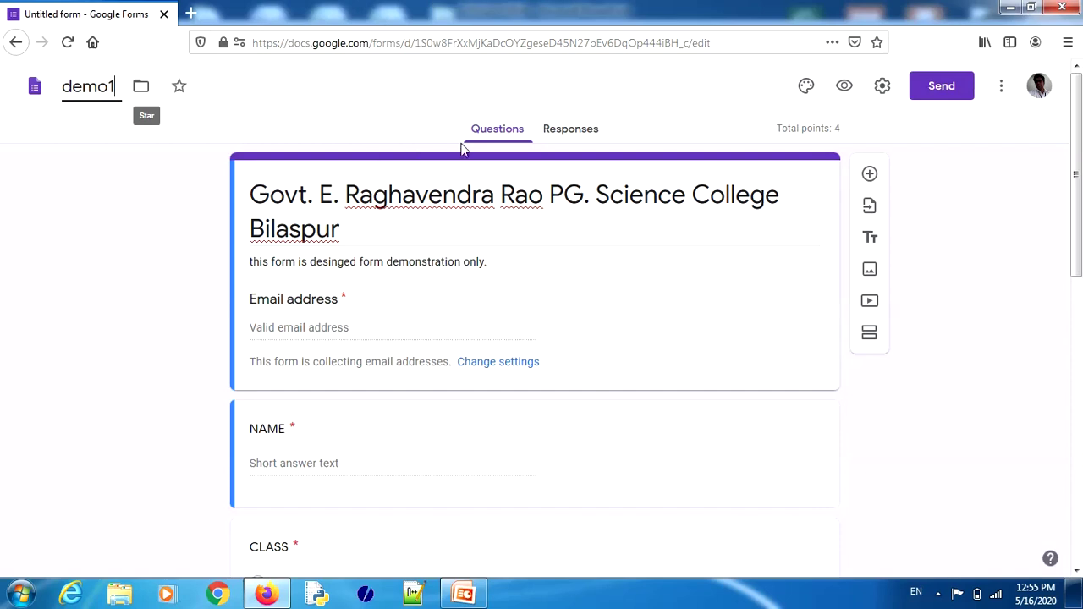
{"action": "left_click", "coordinate": [563, 136]}
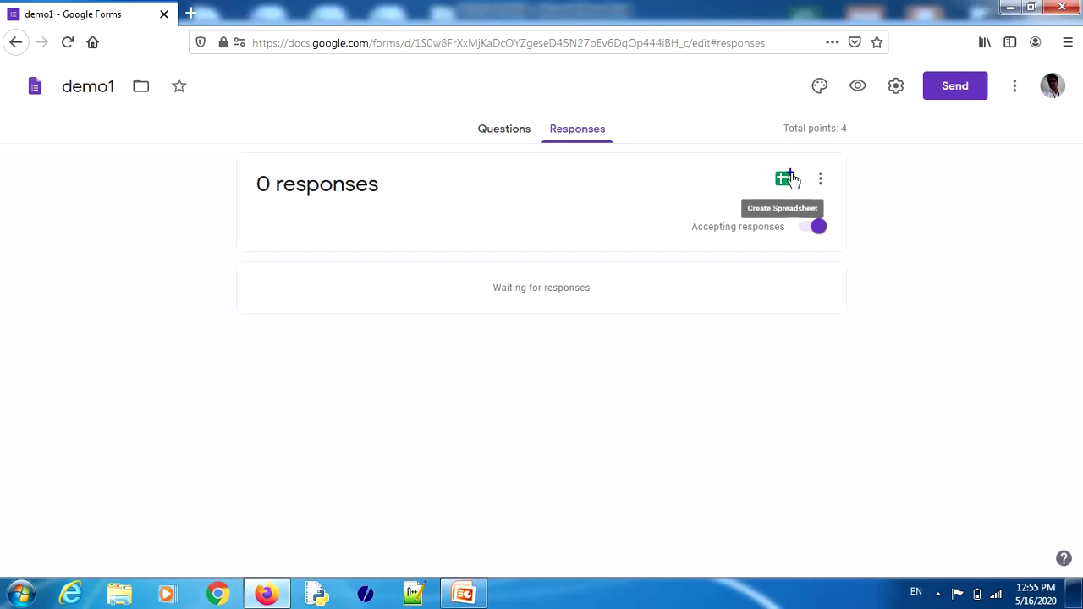
{"action": "mouse_move", "coordinate": [783, 162]}
{"action": "left_mouse_down"}
{"action": "mouse_move", "coordinate": [772, 222]}
{"action": "mouse_move", "coordinate": [772, 154]}
{"action": "left_mouse_up"}
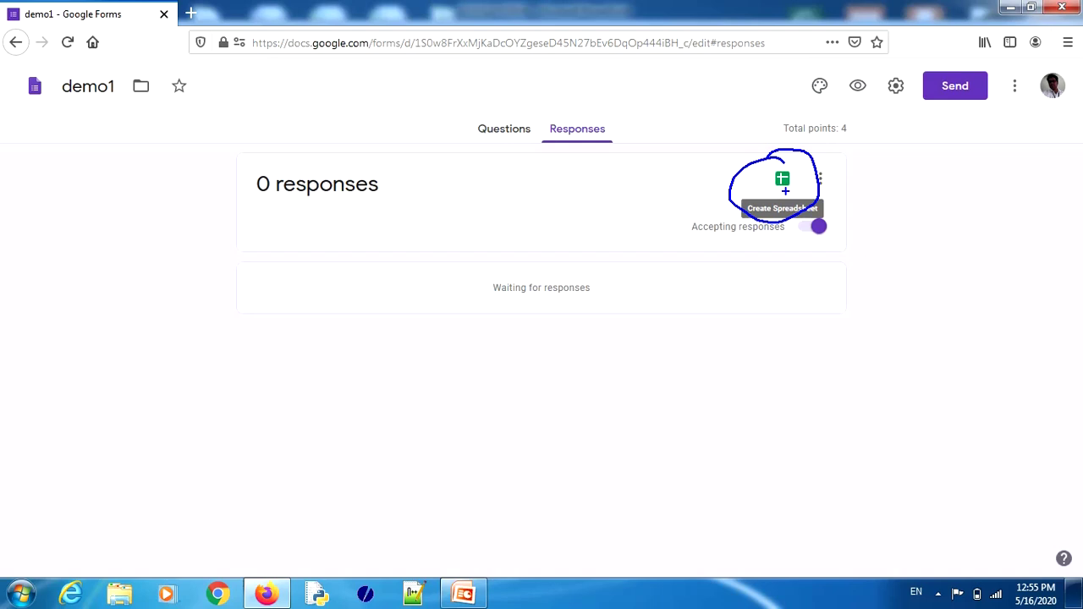
{"action": "key", "text": "Escape"}
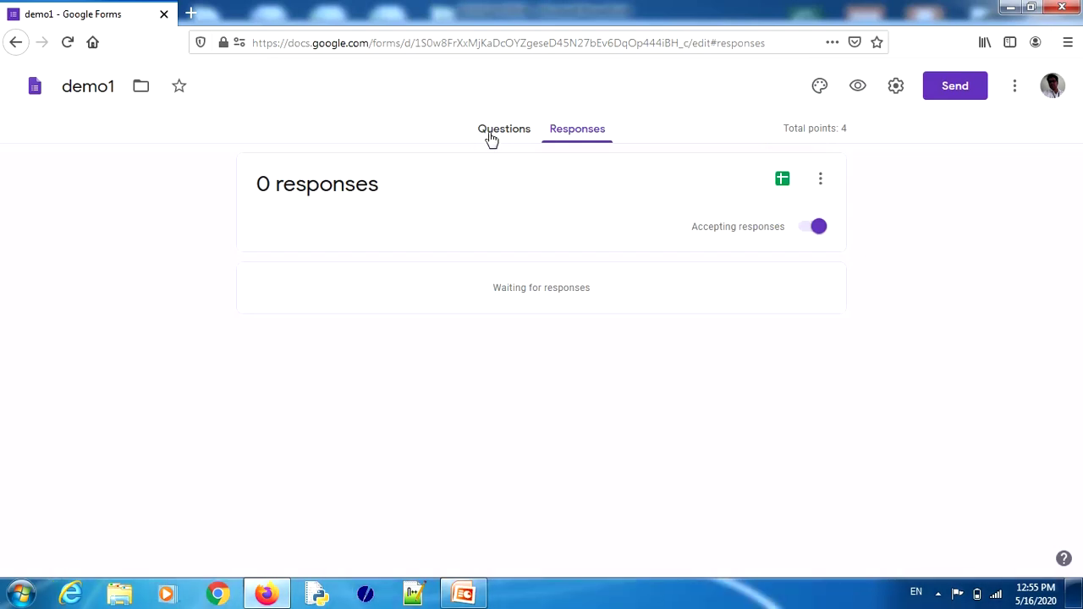
{"action": "left_click", "coordinate": [497, 133]}
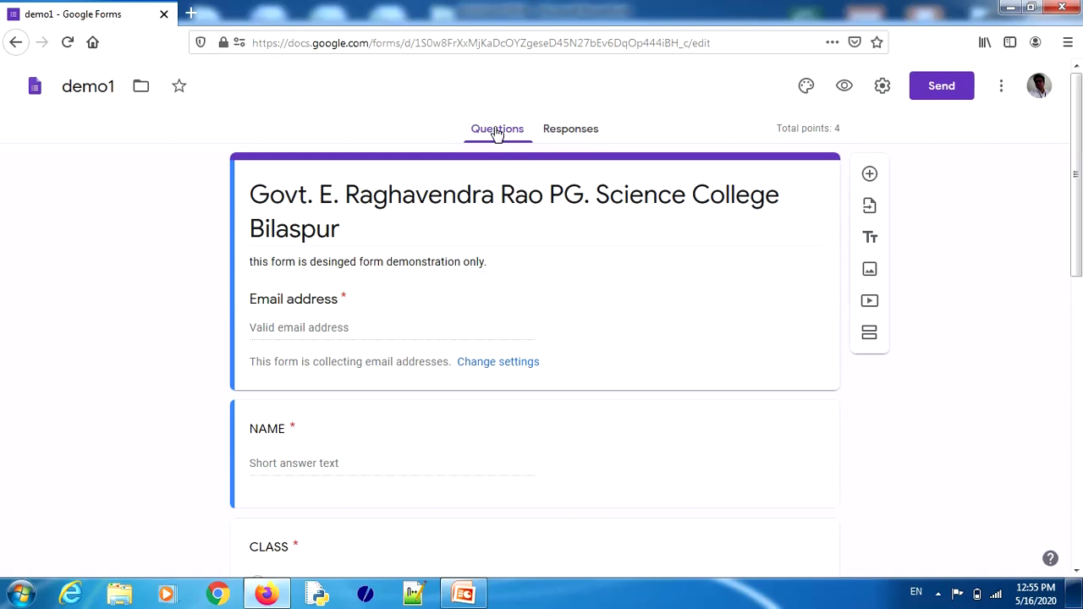
Step: In the preview, enter the respondent's email, full name, class B.Sc 6TH and mobile number
{"action": "left_click", "coordinate": [844, 88]}
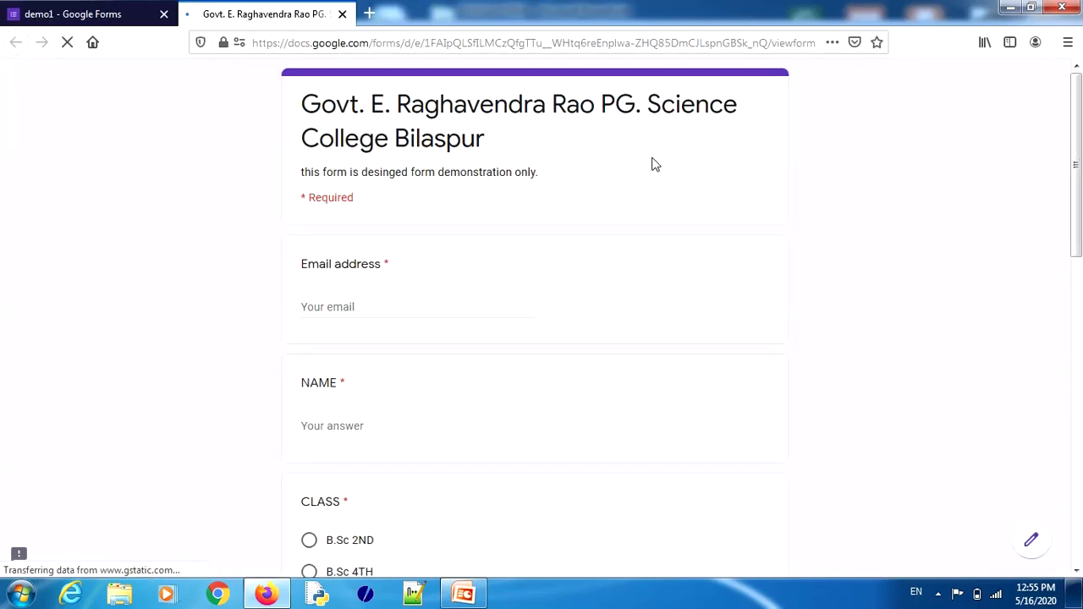
{"action": "left_click", "coordinate": [306, 307]}
{"action": "type", "text": "p"}
{"action": "key", "text": "Down"}
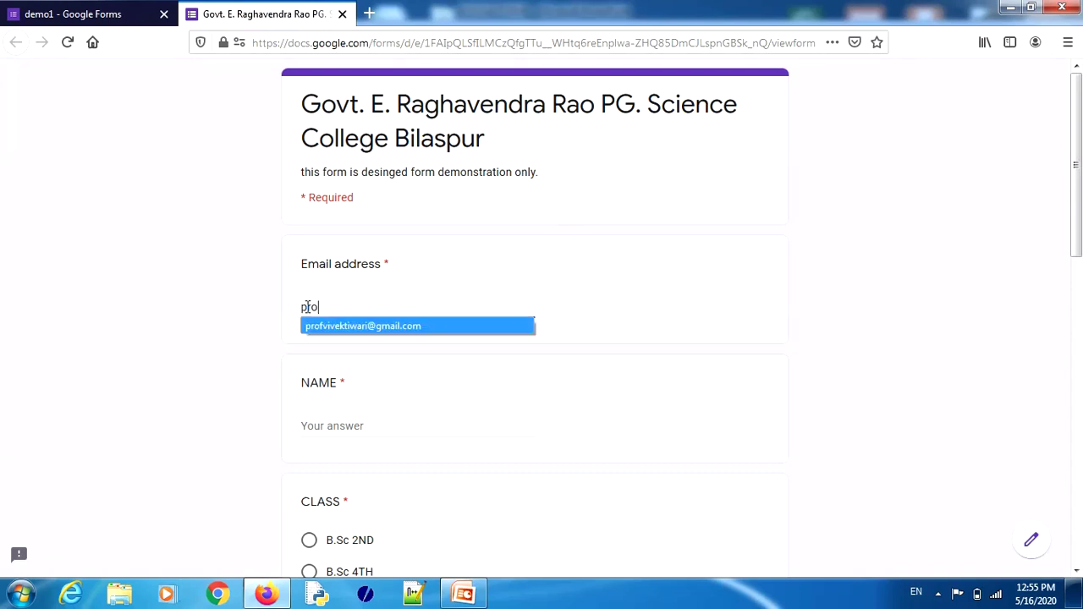
{"action": "key", "text": "Tab"}
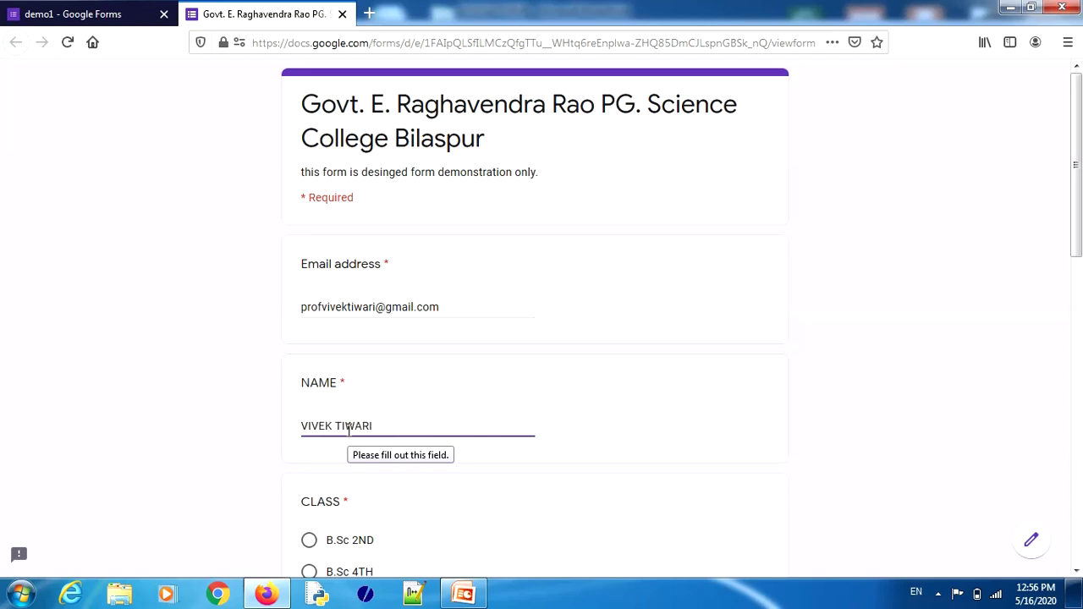
{"action": "scroll", "coordinate": [1077, 246], "scroll_direction": "down", "scroll_amount": 3}
{"action": "left_click", "coordinate": [310, 364]}
{"action": "left_click", "coordinate": [352, 480]}
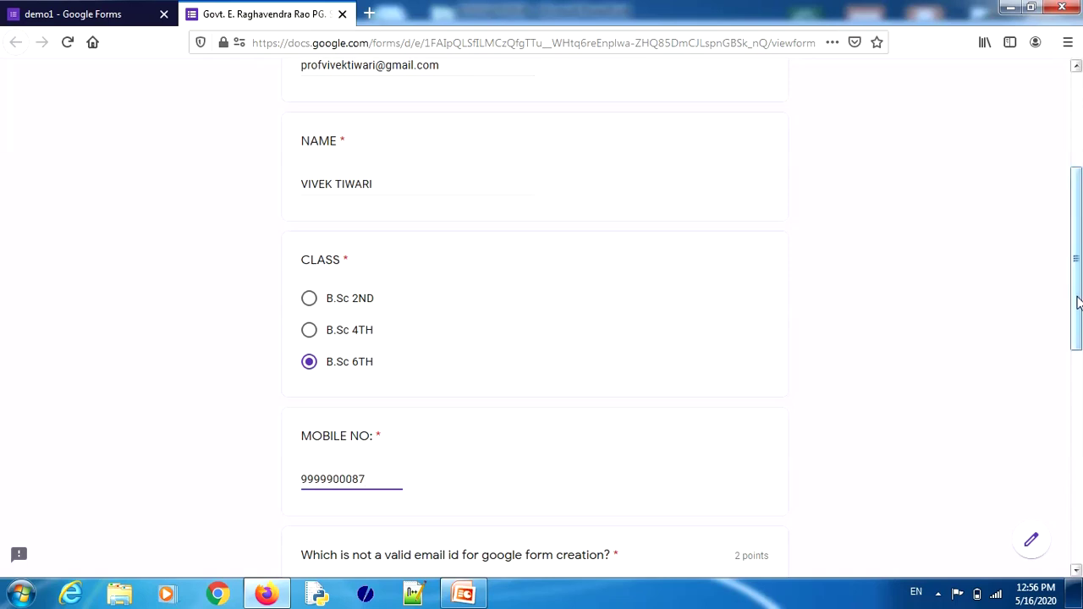
Step: Answer the email question with the yahoo address and the faculty question with Biotechnology
{"action": "left_click_drag", "start_coordinate": [1076, 307], "coordinate": [1079, 444]}
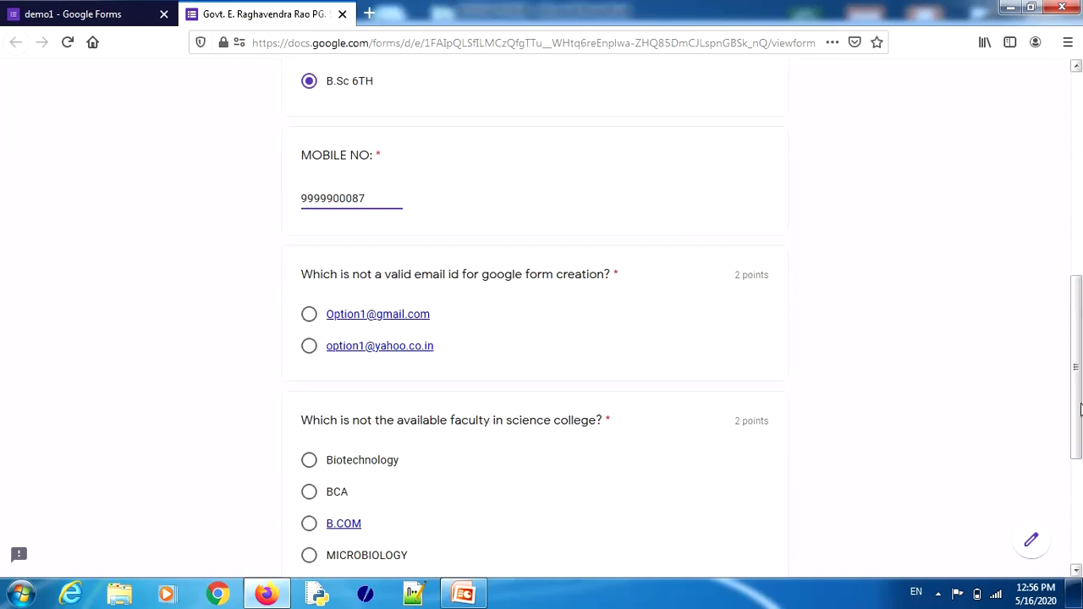
{"action": "left_click", "coordinate": [309, 347]}
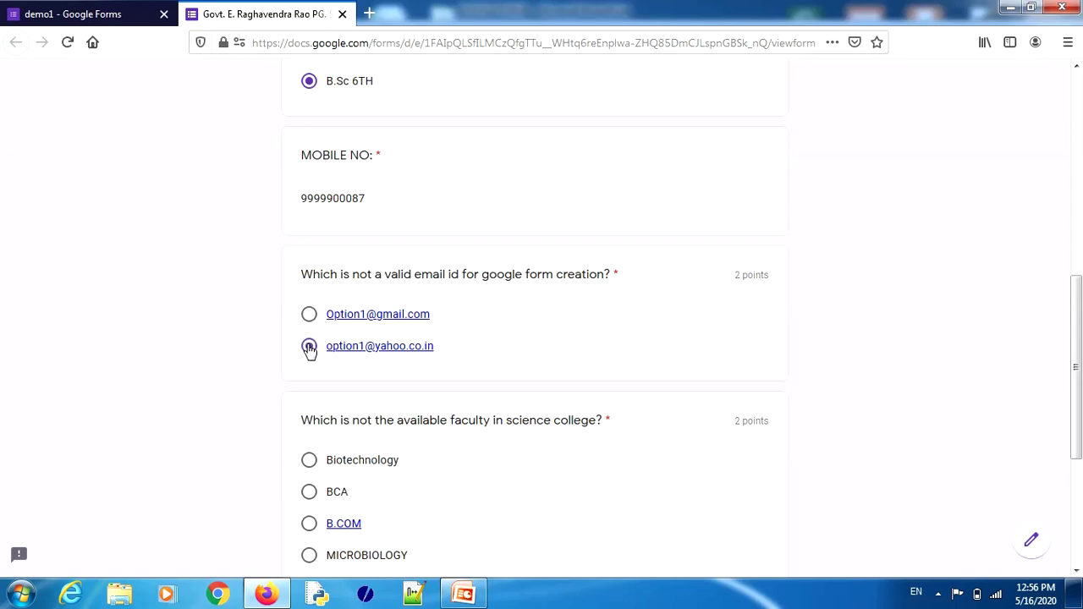
{"action": "left_click", "coordinate": [309, 461]}
{"action": "left_click_drag", "start_coordinate": [1079, 339], "coordinate": [1079, 472]}
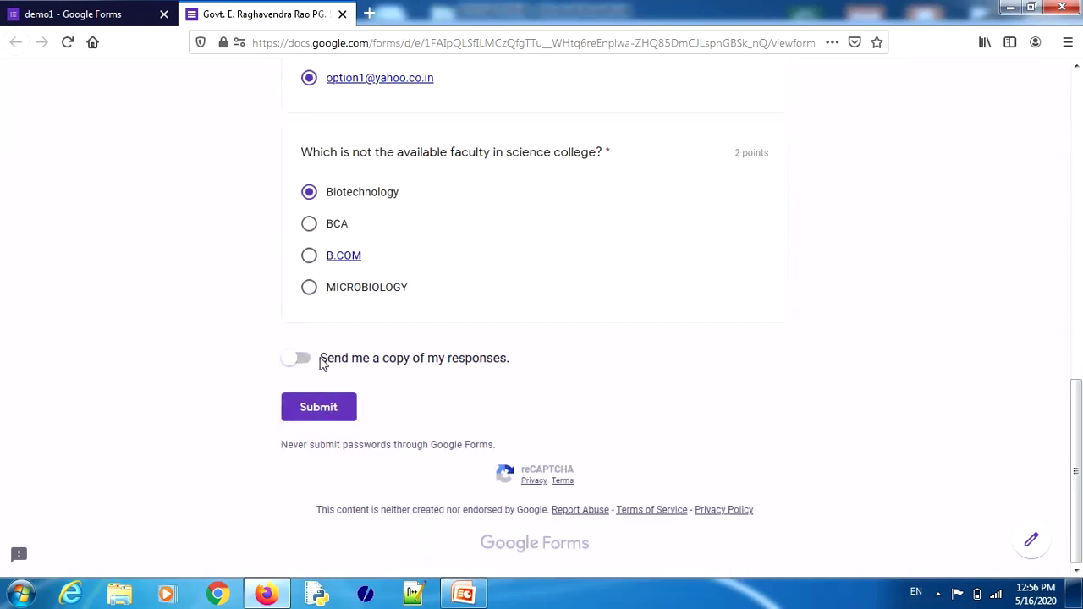
{"action": "mouse_move", "coordinate": [298, 335]}
{"action": "left_mouse_down"}
{"action": "mouse_move", "coordinate": [273, 352]}
{"action": "mouse_move", "coordinate": [271, 320]}
{"action": "left_mouse_up"}
{"action": "left_click_drag", "start_coordinate": [336, 370], "coordinate": [522, 368]}
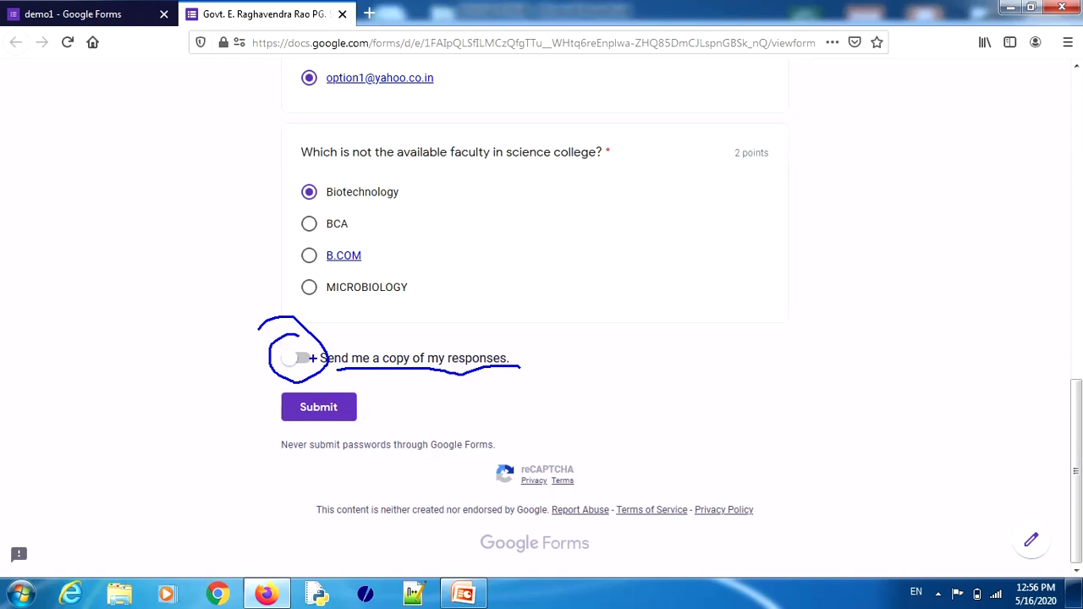
{"action": "key", "text": "Escape"}
Step: Submit the test response, review its 2/4 graded score, and close the score tab
{"action": "left_click", "coordinate": [303, 411]}
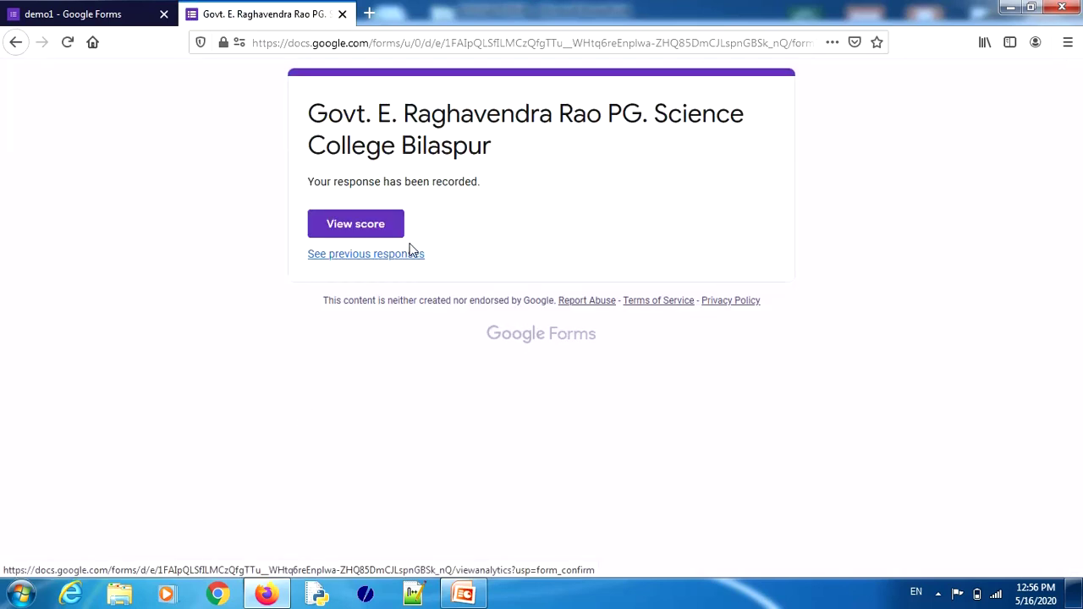
{"action": "left_click", "coordinate": [352, 231]}
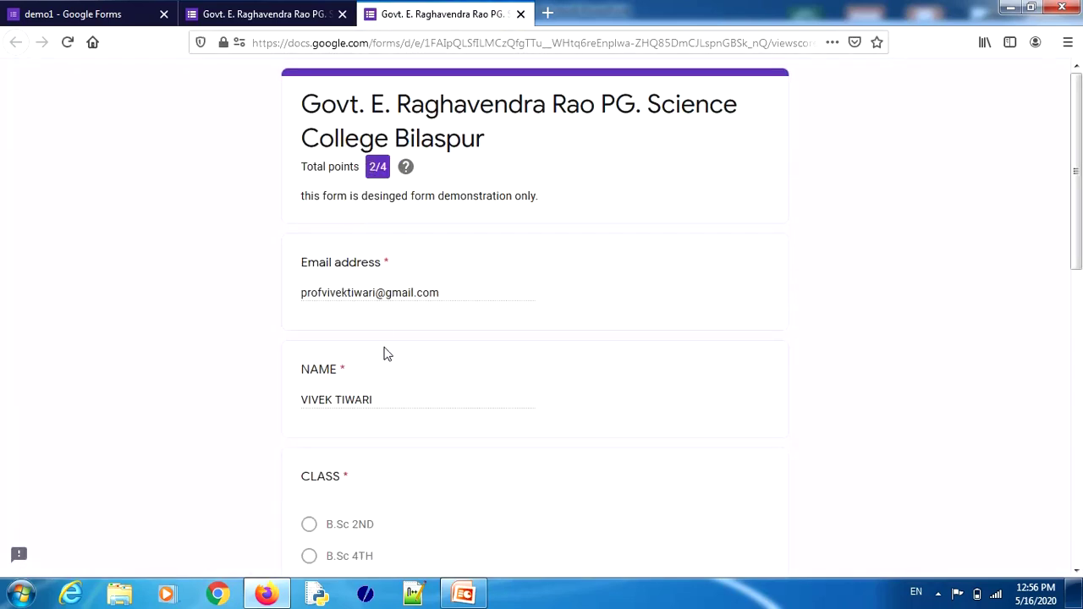
{"action": "scroll", "coordinate": [1080, 243], "scroll_direction": "down", "scroll_amount": 1}
{"action": "scroll", "coordinate": [1080, 243], "scroll_direction": "down", "scroll_amount": 6}
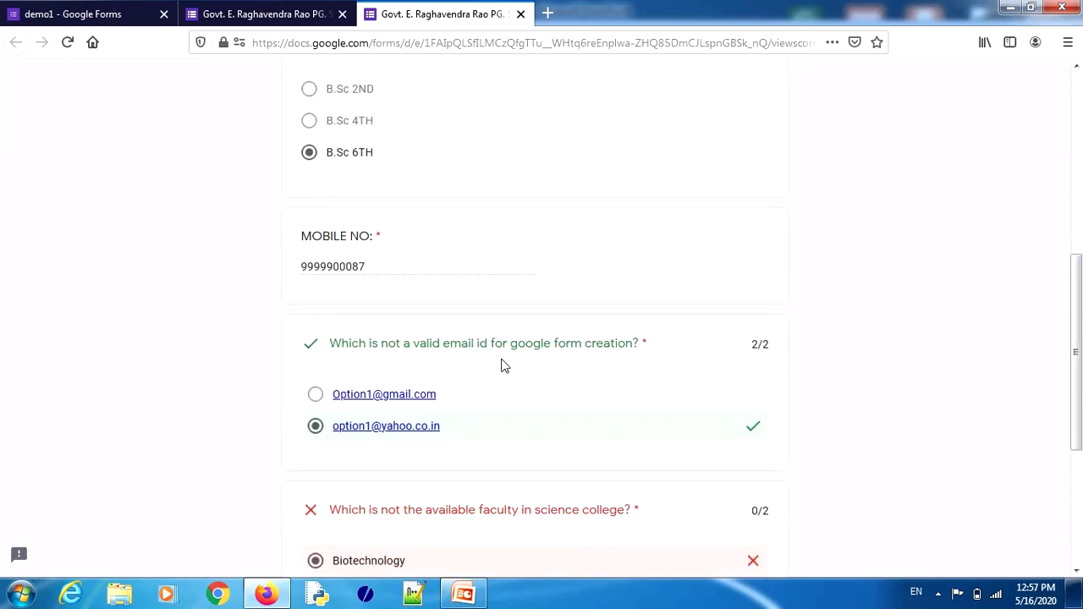
{"action": "scroll", "coordinate": [1078, 351], "scroll_direction": "down", "scroll_amount": 5}
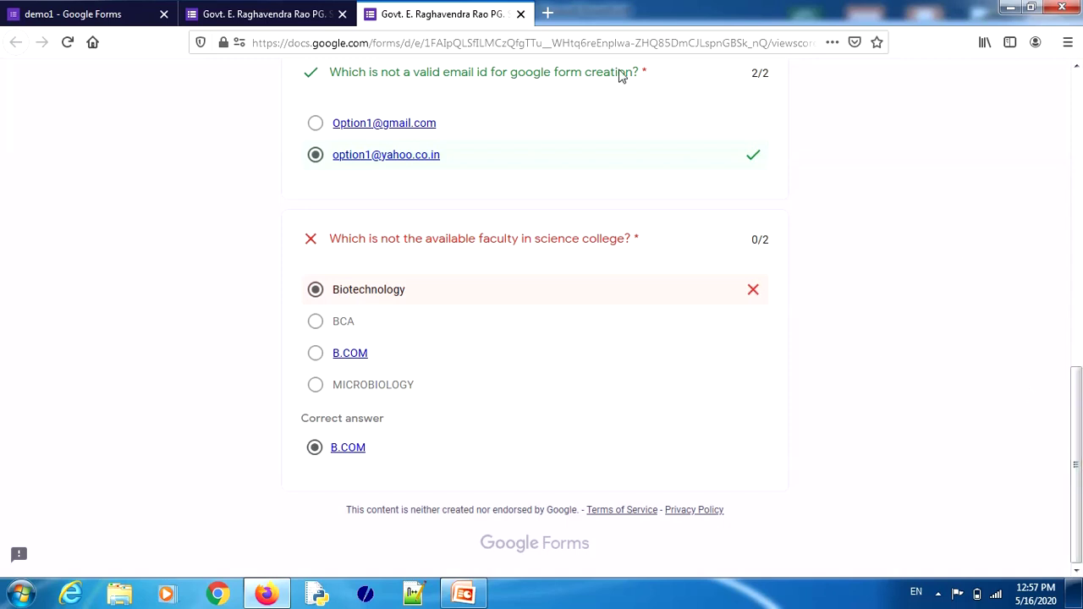
{"action": "left_click", "coordinate": [521, 14]}
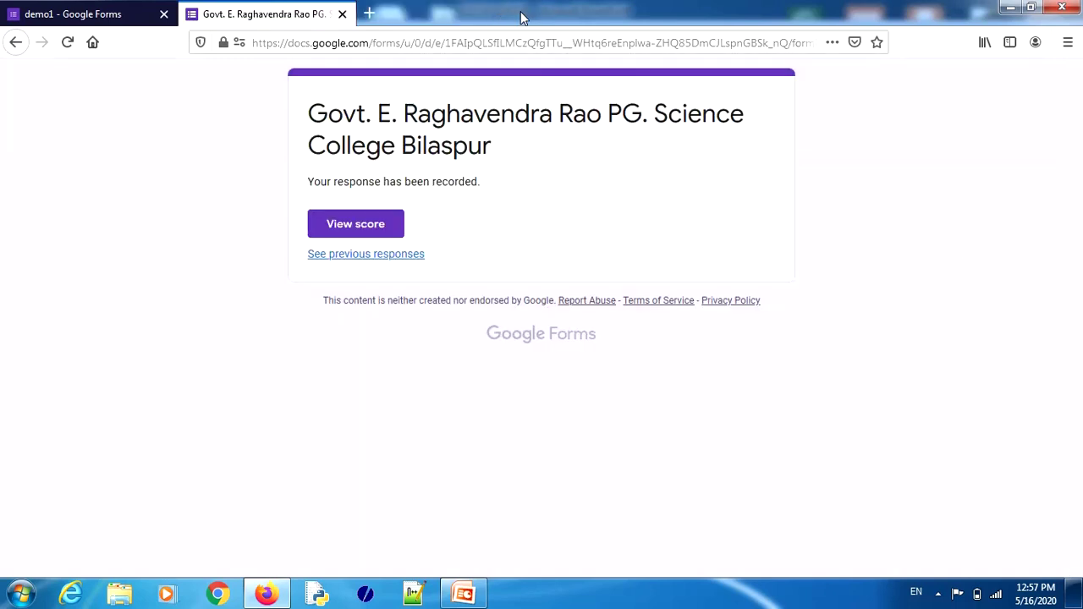
Step: Go to the Responses tab showing 1 response averaging 2/4 and open the spreadsheet destination dialog
{"action": "left_click", "coordinate": [342, 14]}
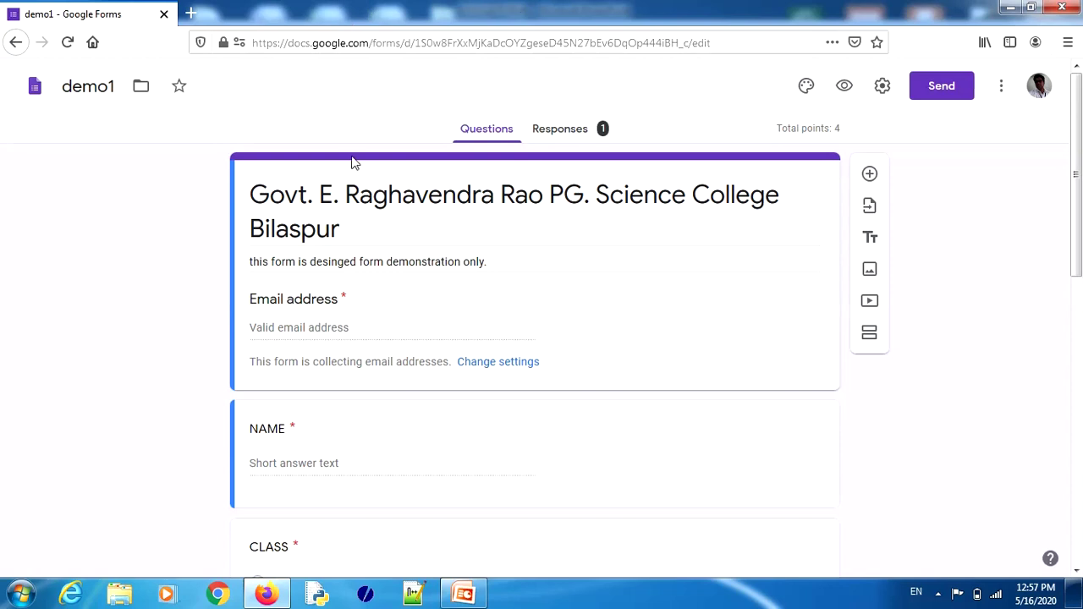
{"action": "left_click", "coordinate": [560, 131]}
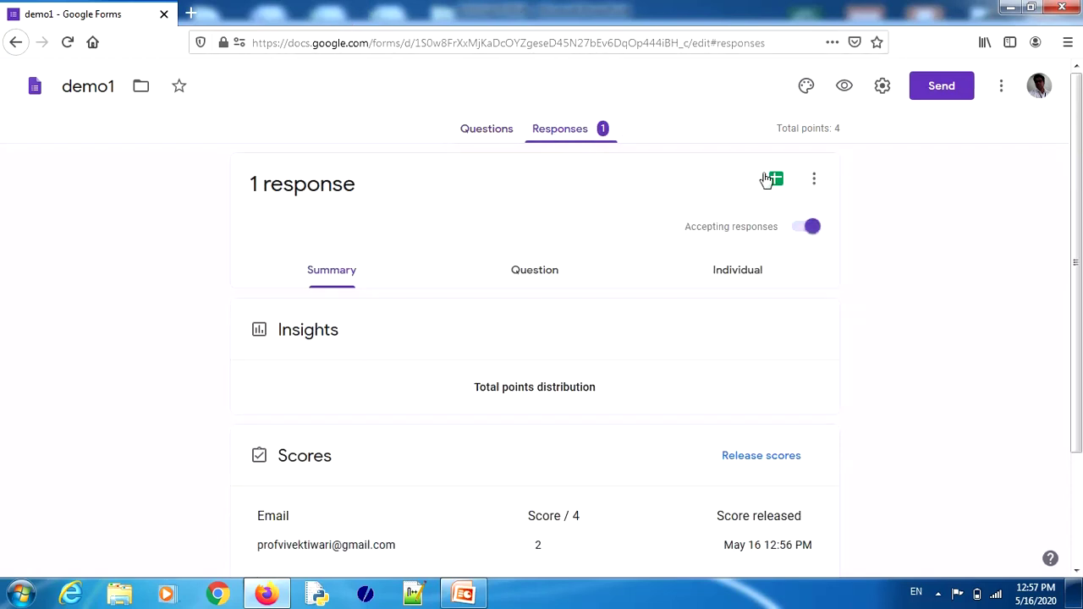
{"action": "mouse_move", "coordinate": [1078, 180]}
{"action": "left_mouse_down"}
{"action": "mouse_move", "coordinate": [1080, 373]}
{"action": "mouse_move", "coordinate": [1077, 171]}
{"action": "left_mouse_up"}
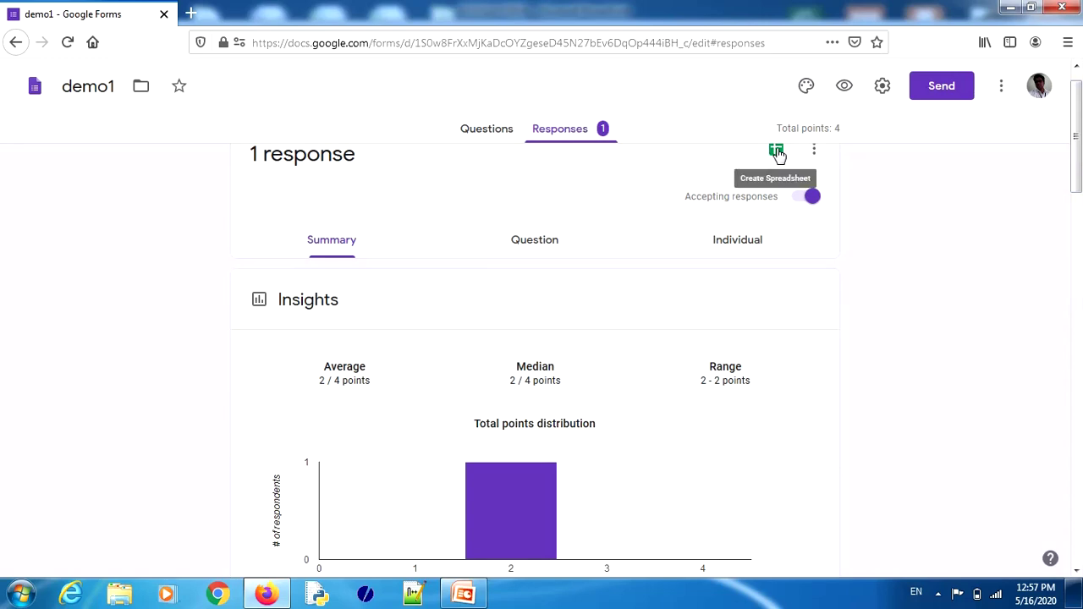
{"action": "left_click", "coordinate": [1076, 67]}
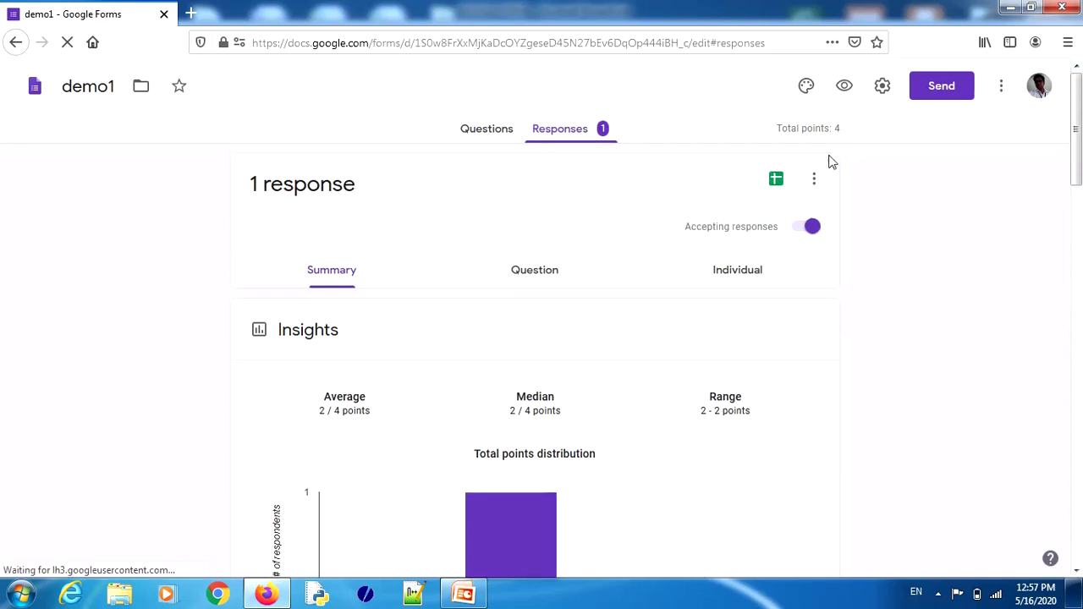
{"action": "left_click", "coordinate": [779, 183]}
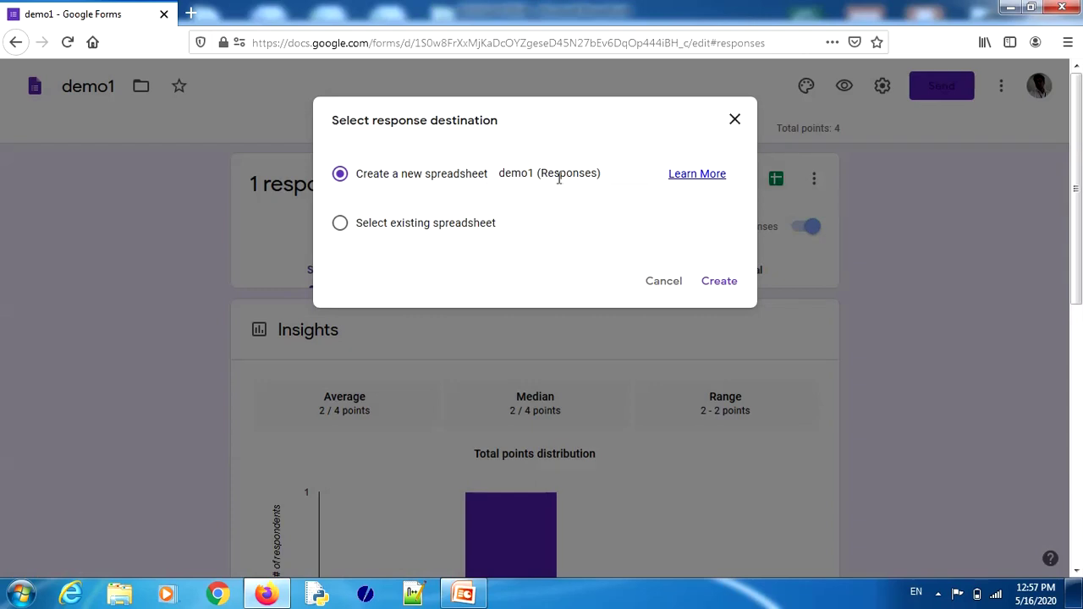
Step: Create the new responses spreadsheet 'demo1 (Responses)'
{"action": "left_click", "coordinate": [713, 285]}
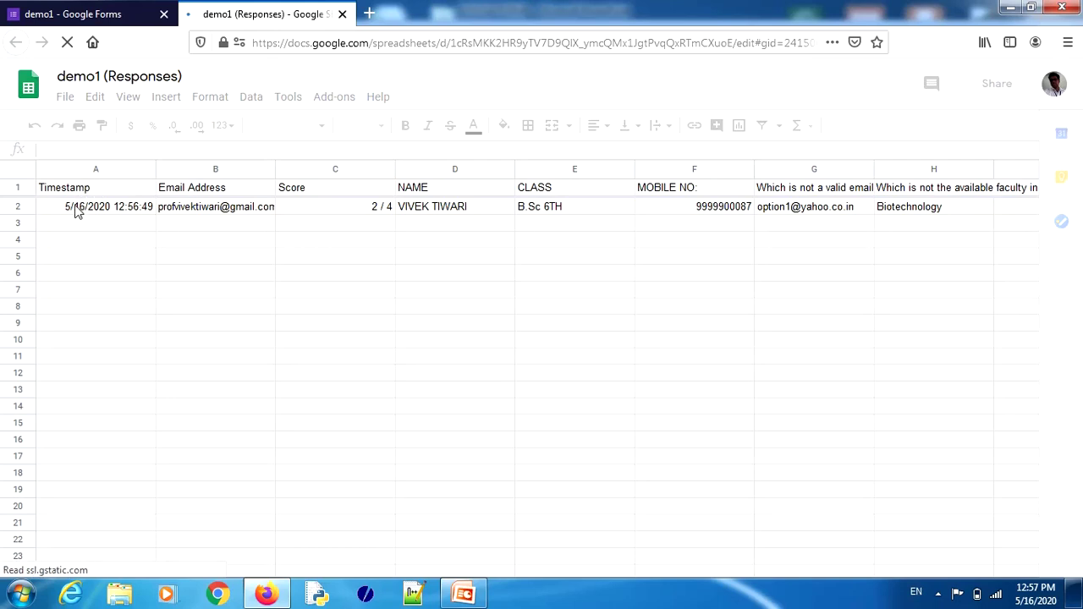
Step: Inspect the response row: email, score 2 / 4, name, class B.Sc 6TH, mobile, faculty Biotechnology
{"action": "left_click", "coordinate": [198, 213]}
{"action": "left_click", "coordinate": [353, 212]}
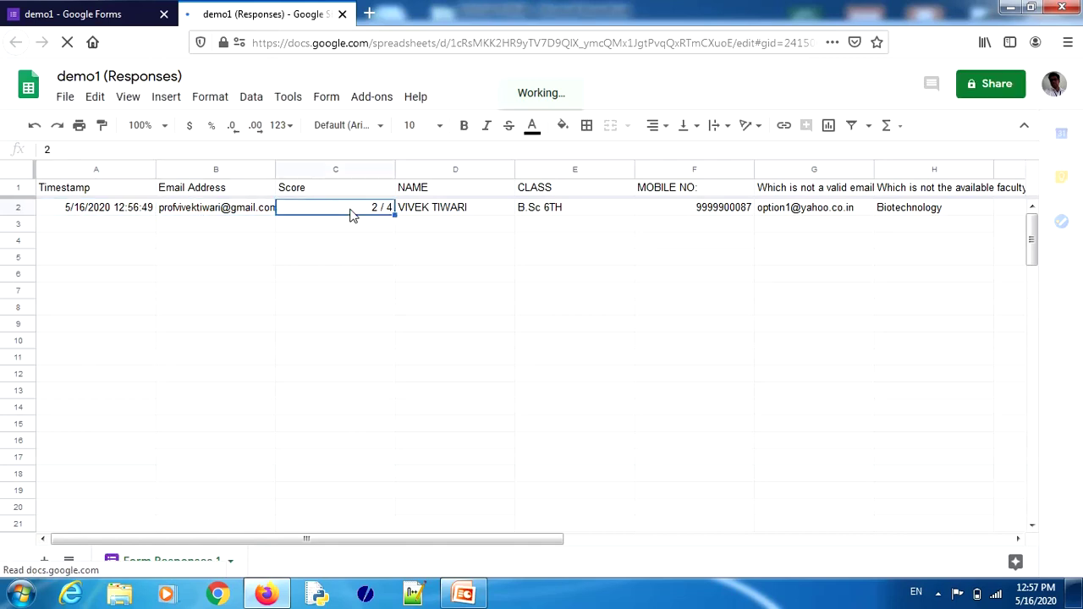
{"action": "left_click", "coordinate": [444, 210]}
{"action": "left_click", "coordinate": [624, 212]}
{"action": "left_click", "coordinate": [695, 212]}
{"action": "left_click", "coordinate": [780, 213]}
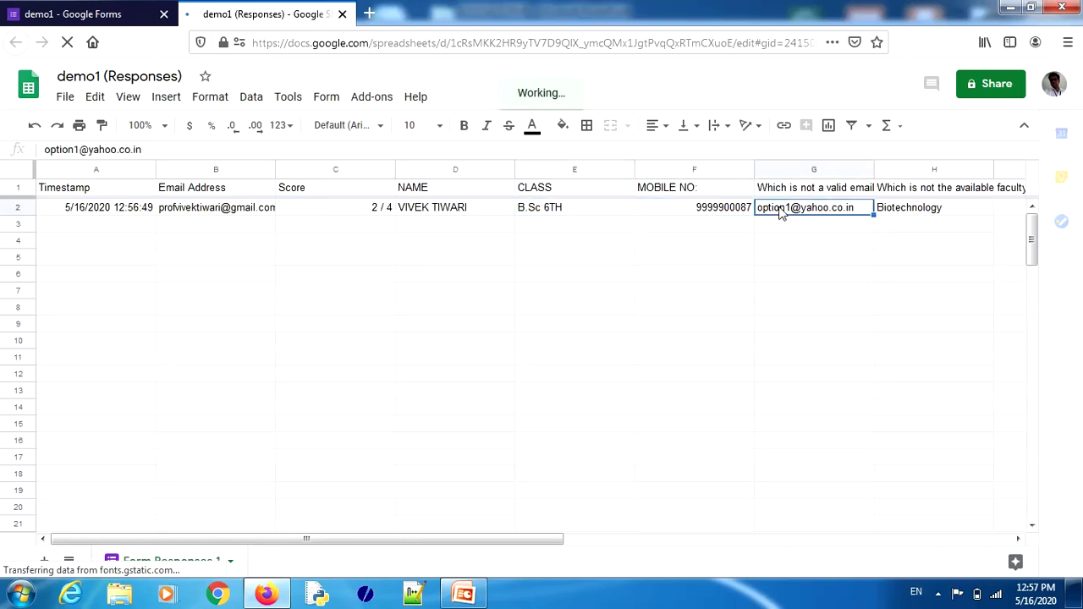
{"action": "left_click", "coordinate": [918, 217]}
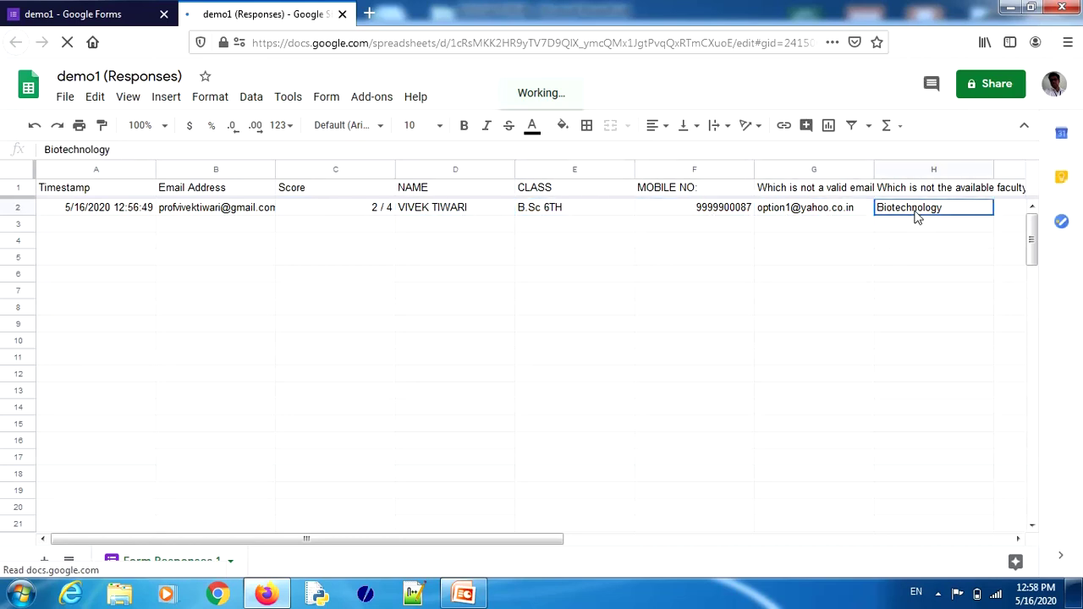
Step: Scroll the sheet to the right, then close the responses spreadsheet
{"action": "left_click", "coordinate": [1019, 540]}
{"action": "left_click", "coordinate": [1019, 540]}
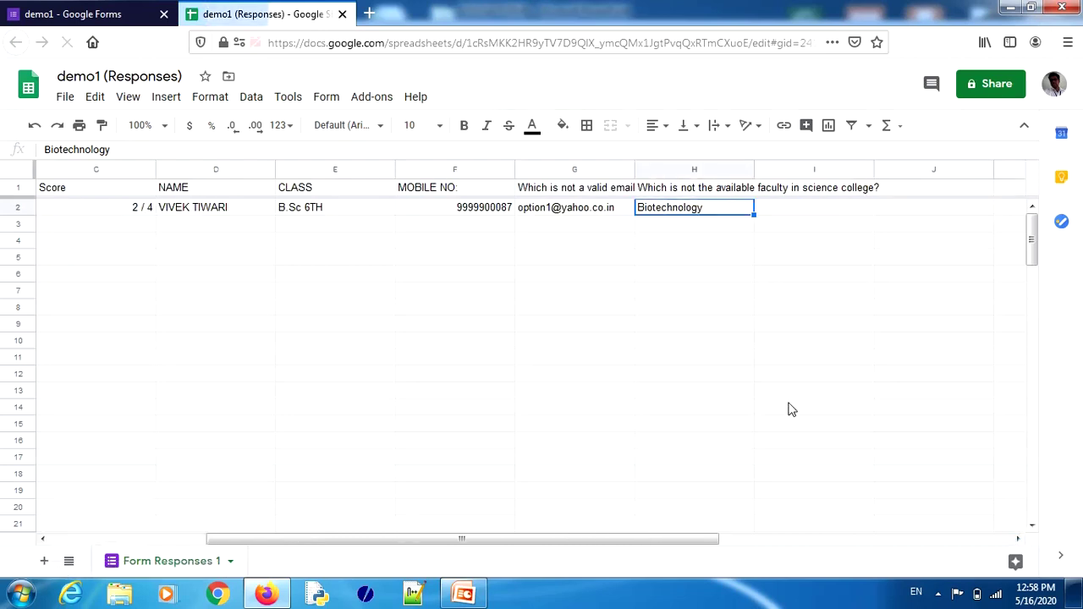
{"action": "left_click", "coordinate": [343, 17]}
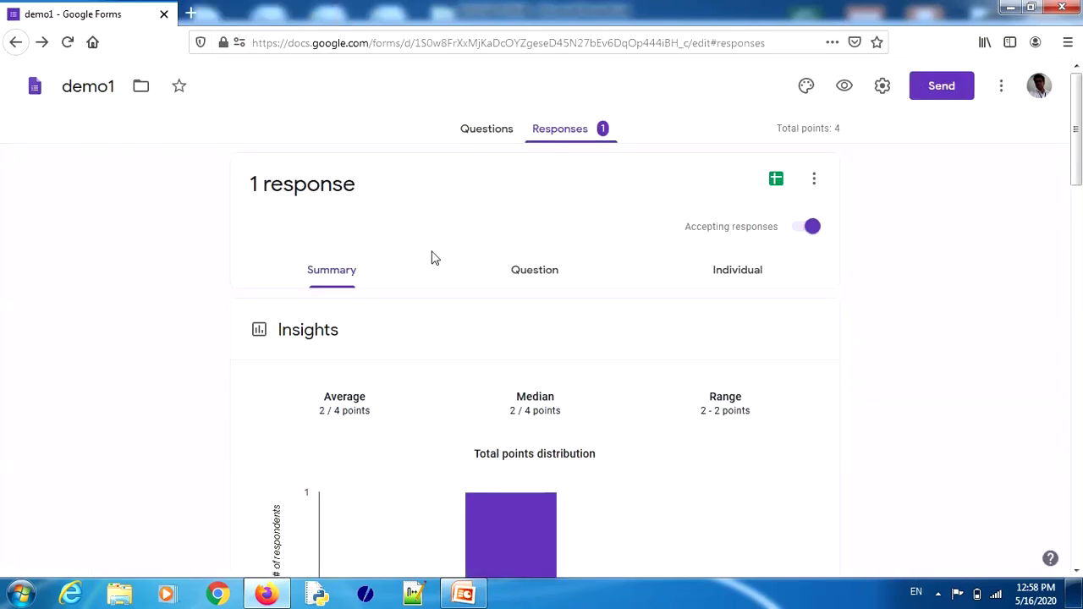
Step: Scroll through the form's questions and the response summary to look them over
{"action": "left_click", "coordinate": [482, 136]}
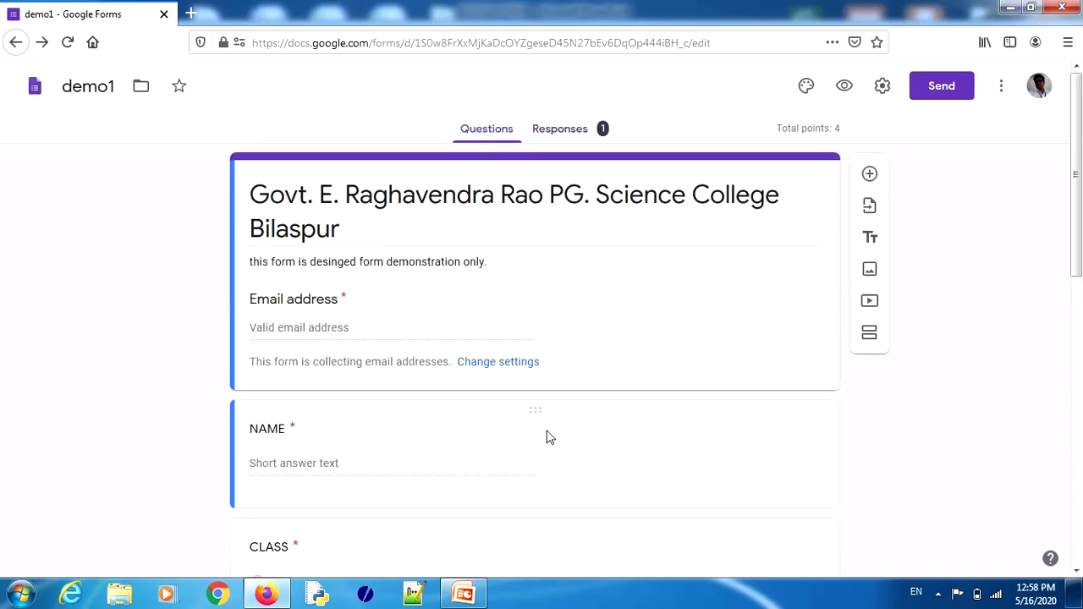
{"action": "left_click_drag", "start_coordinate": [1076, 235], "coordinate": [1080, 537]}
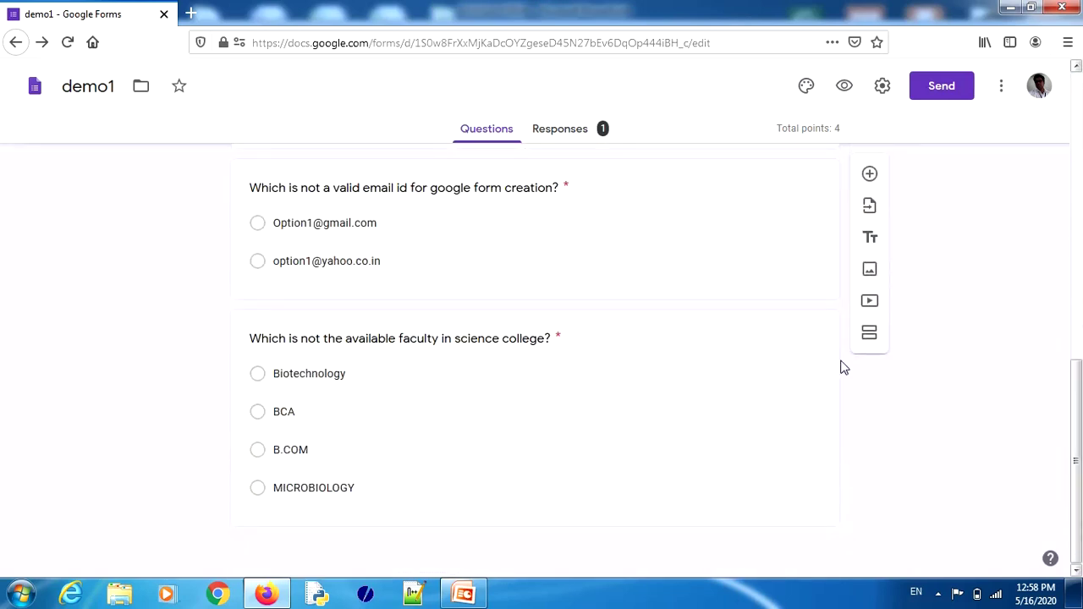
{"action": "left_click", "coordinate": [566, 137]}
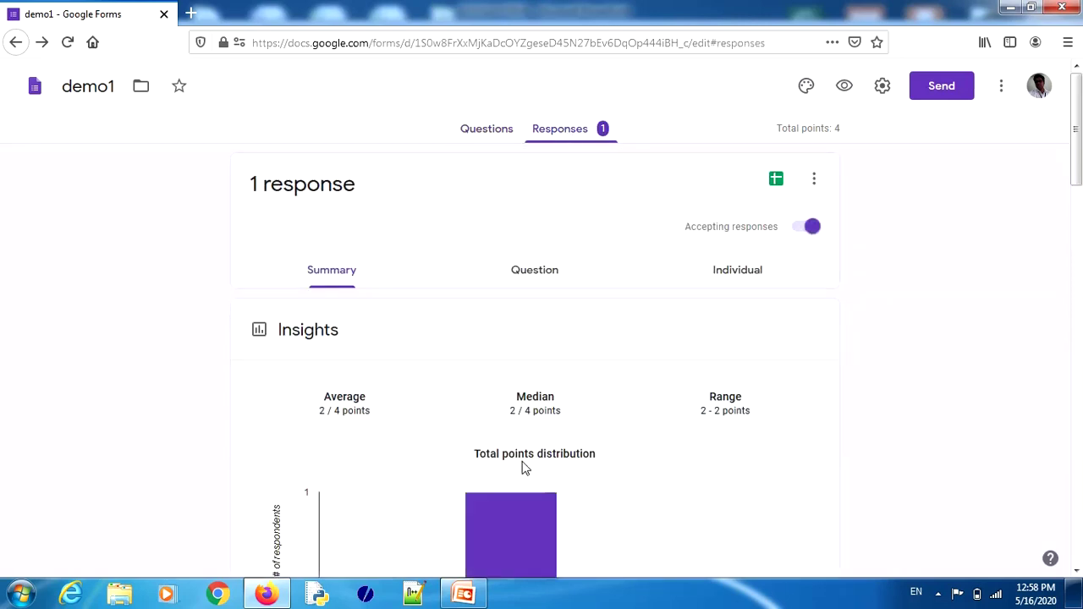
{"action": "left_click_drag", "start_coordinate": [1077, 157], "coordinate": [1078, 430]}
{"action": "left_click_drag", "start_coordinate": [1081, 461], "coordinate": [1080, 154]}
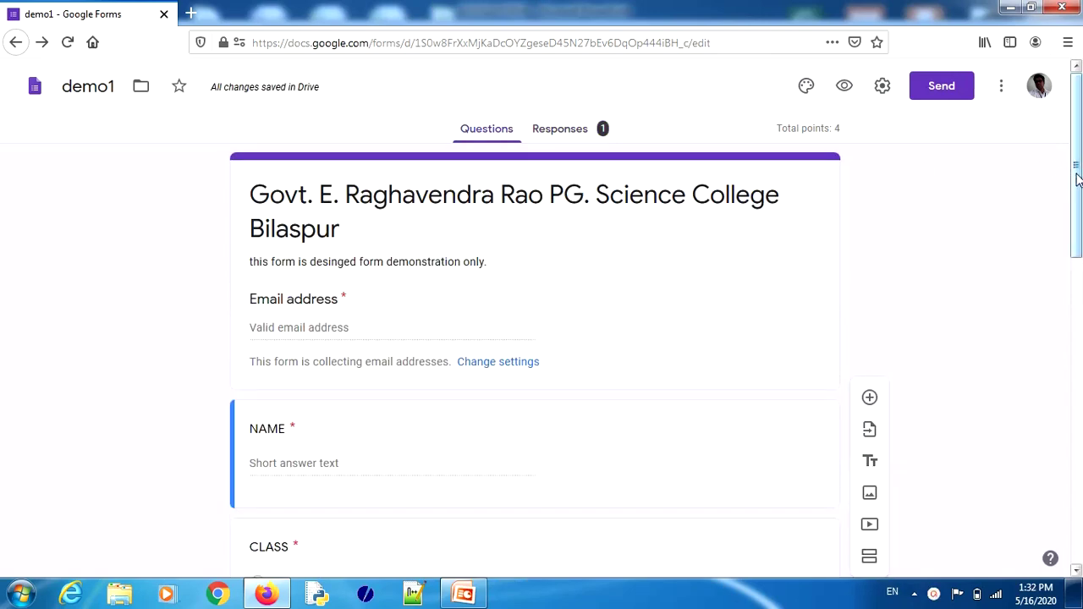
{"action": "left_click_drag", "start_coordinate": [1079, 177], "coordinate": [1079, 485]}
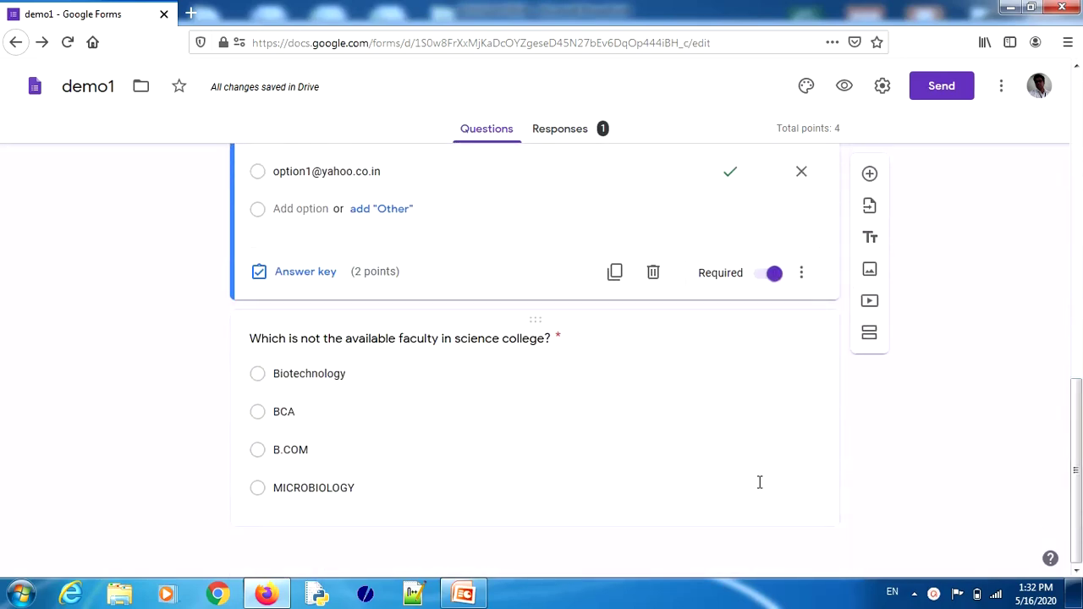
{"action": "left_click", "coordinate": [609, 435]}
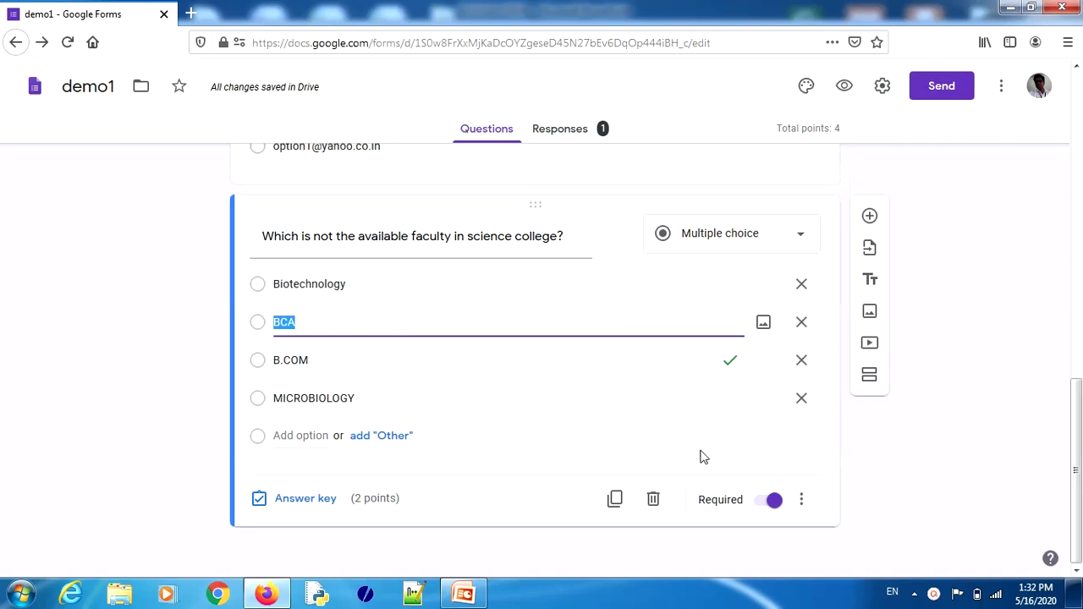
{"action": "left_click", "coordinate": [802, 502]}
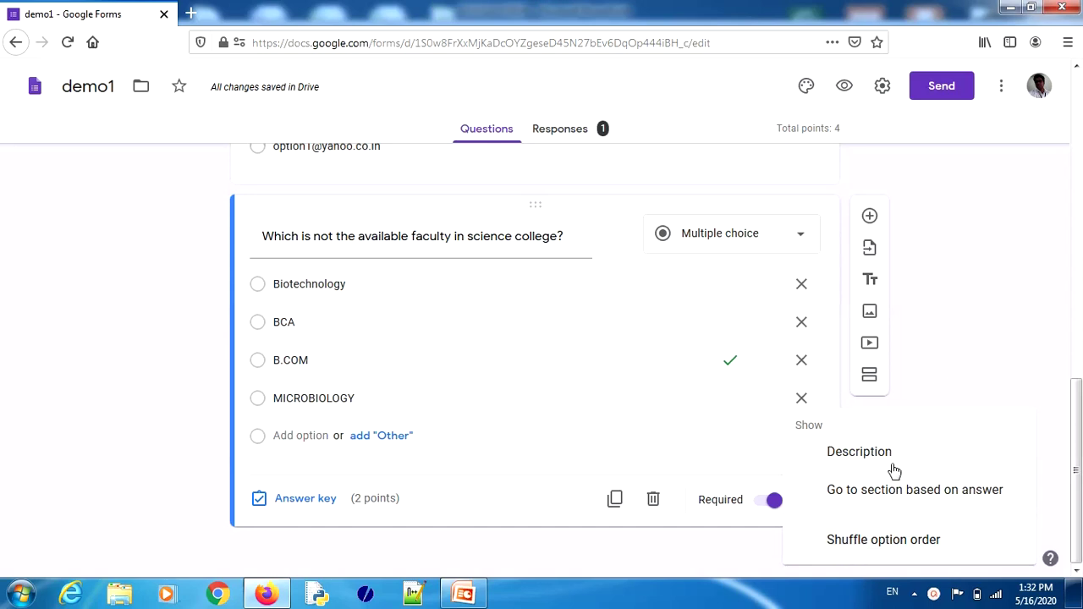
{"action": "left_click", "coordinate": [970, 317]}
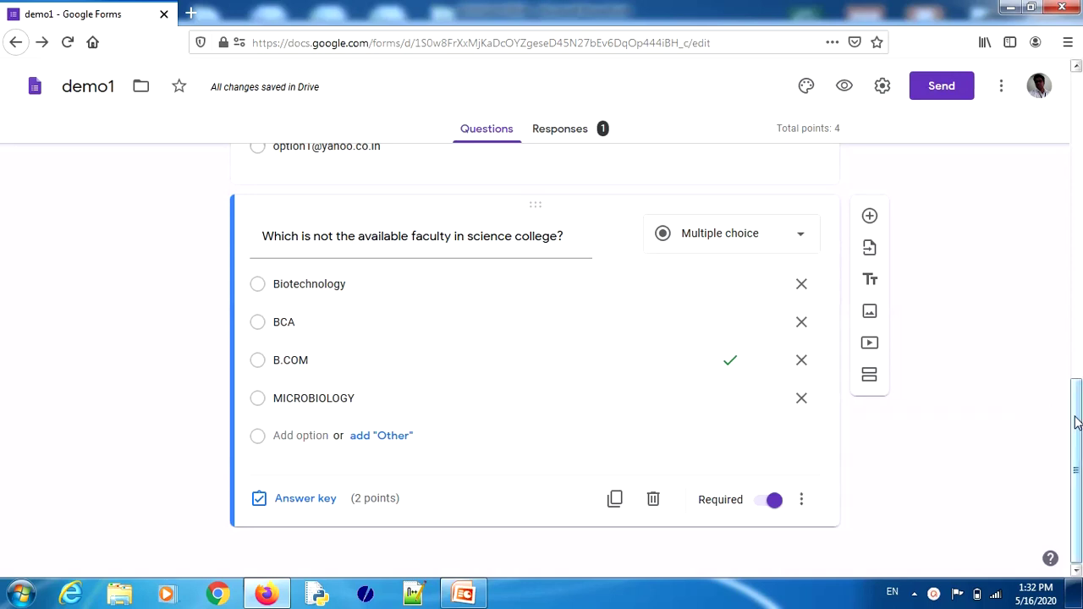
{"action": "left_click_drag", "start_coordinate": [1077, 423], "coordinate": [1077, 84]}
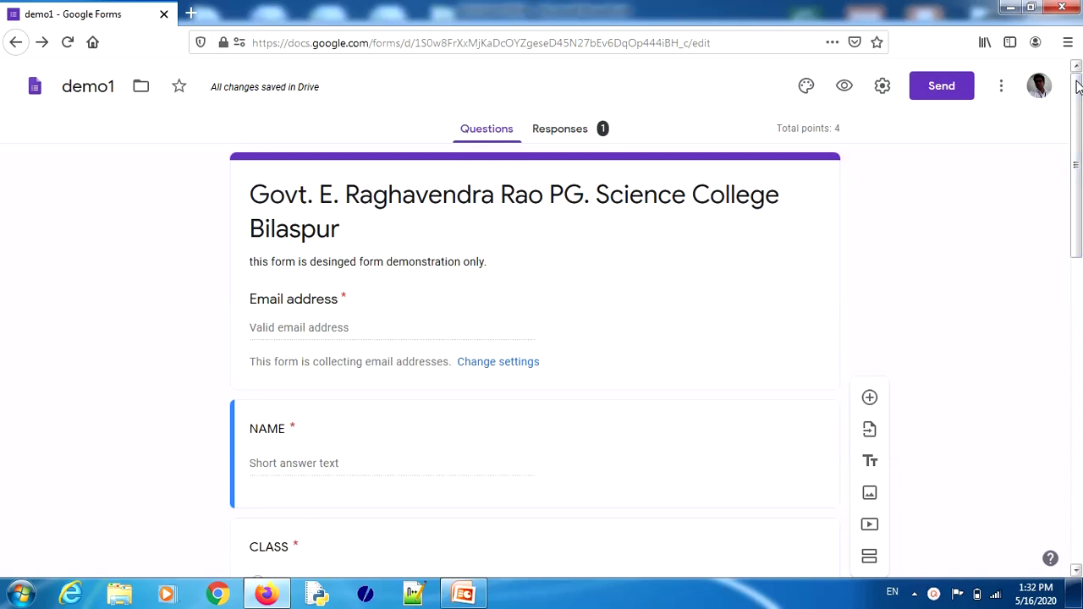
{"action": "left_click", "coordinate": [572, 131]}
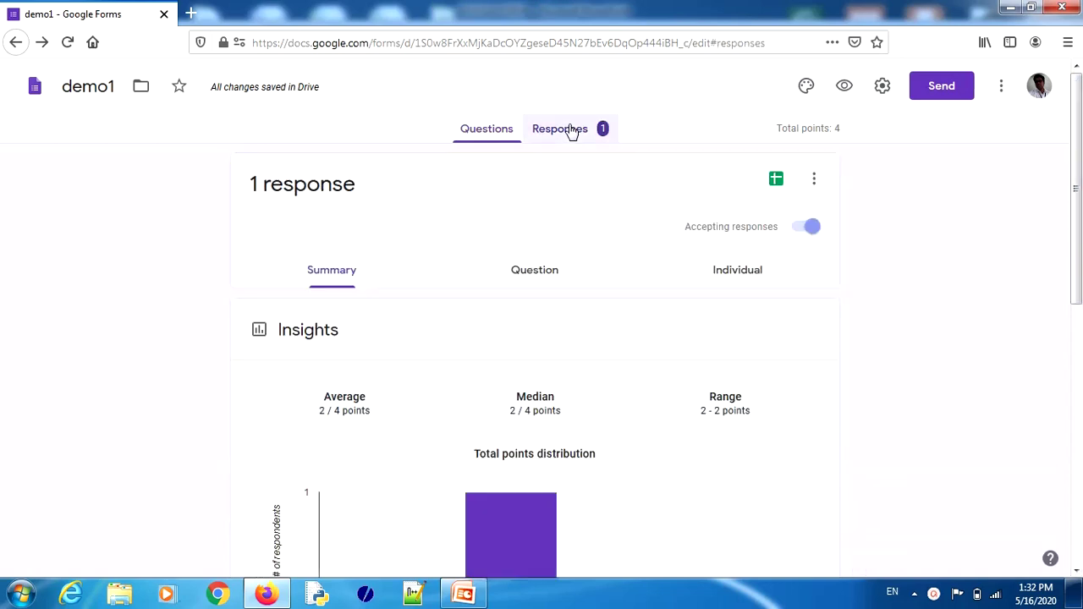
{"action": "left_click", "coordinate": [485, 132]}
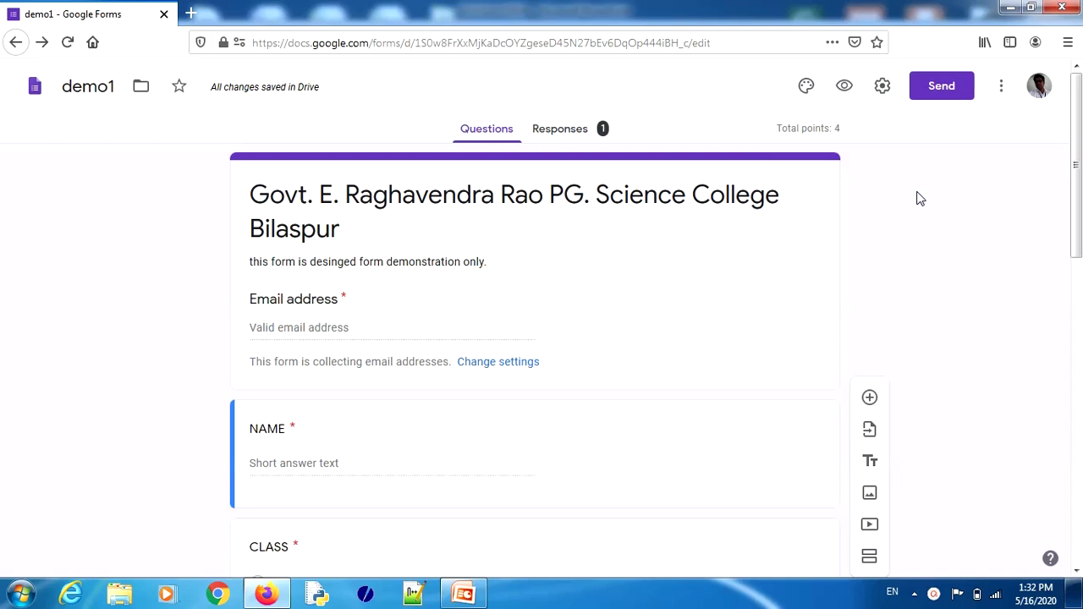
{"action": "mouse_move", "coordinate": [954, 59]}
{"action": "left_mouse_down"}
{"action": "mouse_move", "coordinate": [890, 125]}
{"action": "mouse_move", "coordinate": [989, 48]}
{"action": "mouse_move", "coordinate": [926, 56]}
{"action": "left_mouse_up"}
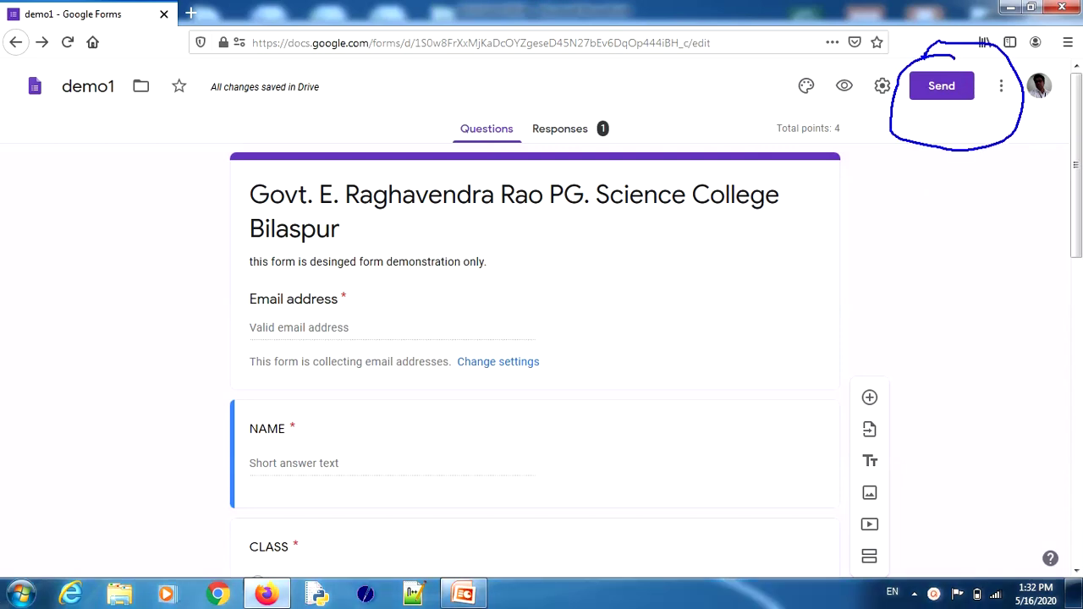
Step: View the Email and Link sharing options in the form's Send dialog
{"action": "left_click", "coordinate": [933, 89]}
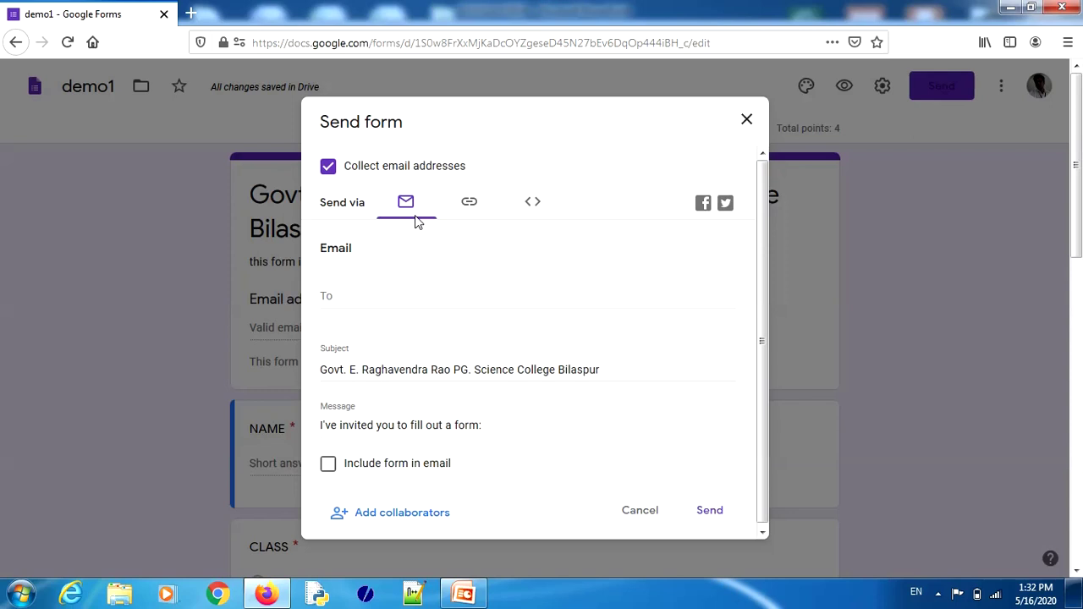
{"action": "left_click", "coordinate": [330, 297]}
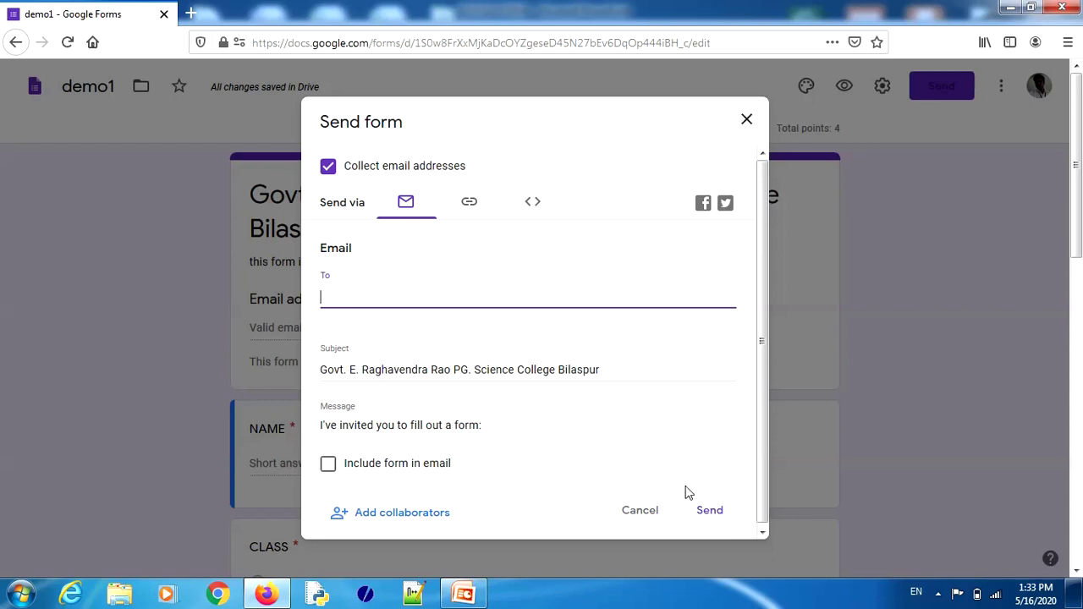
{"action": "left_click", "coordinate": [470, 204]}
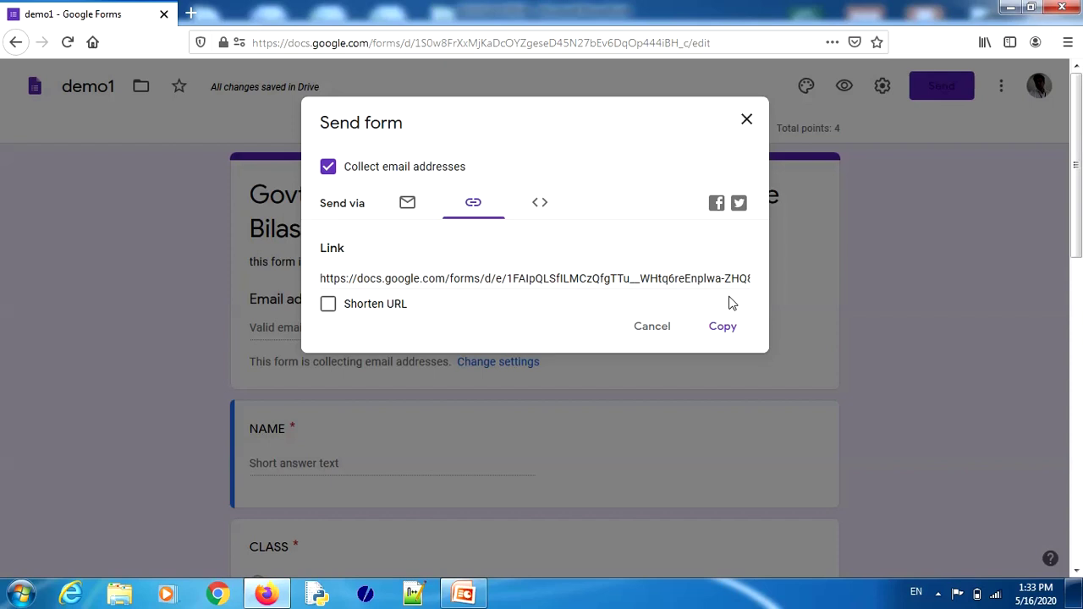
{"action": "mouse_move", "coordinate": [719, 292]}
{"action": "left_mouse_down"}
{"action": "mouse_move", "coordinate": [707, 381]}
{"action": "mouse_move", "coordinate": [704, 292]}
{"action": "left_mouse_up"}
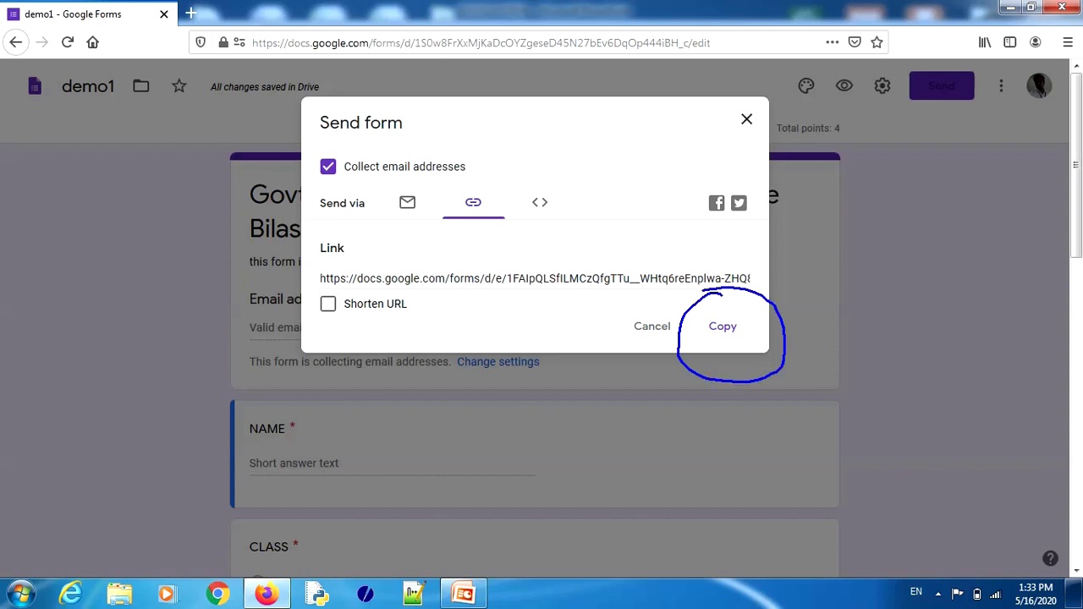
{"action": "key", "text": "Escape"}
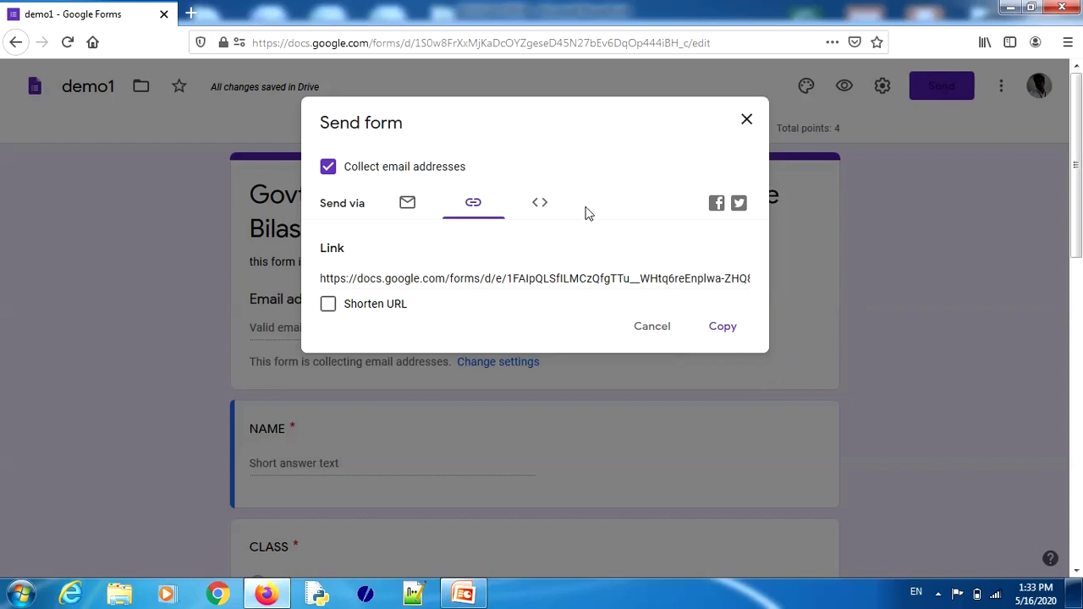
Step: View the Embed HTML code, cancel without sending, and show the Responses summary
{"action": "left_click", "coordinate": [542, 205]}
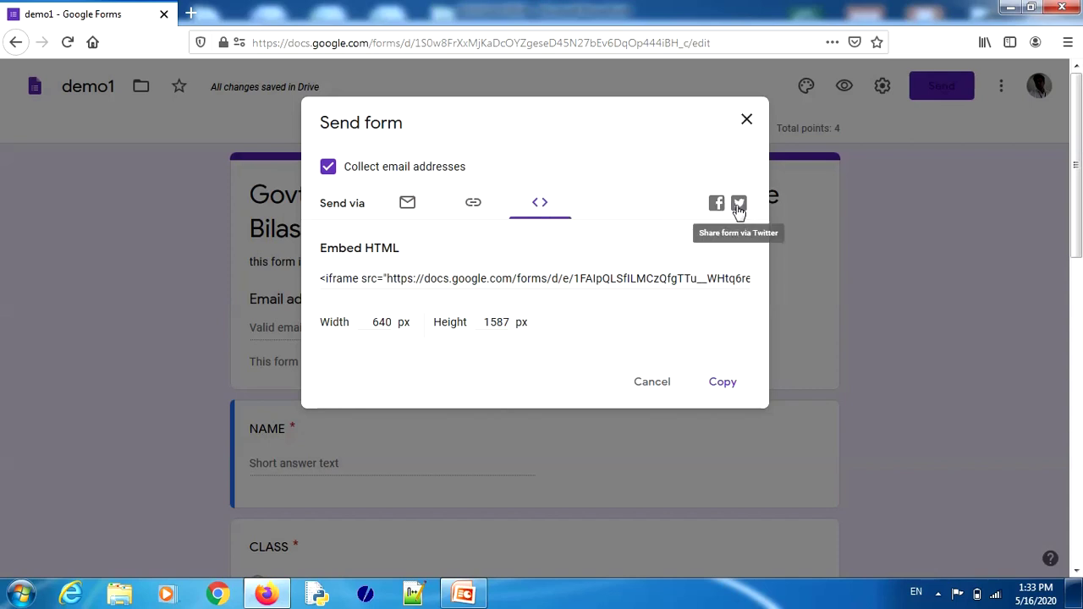
{"action": "left_click", "coordinate": [653, 383]}
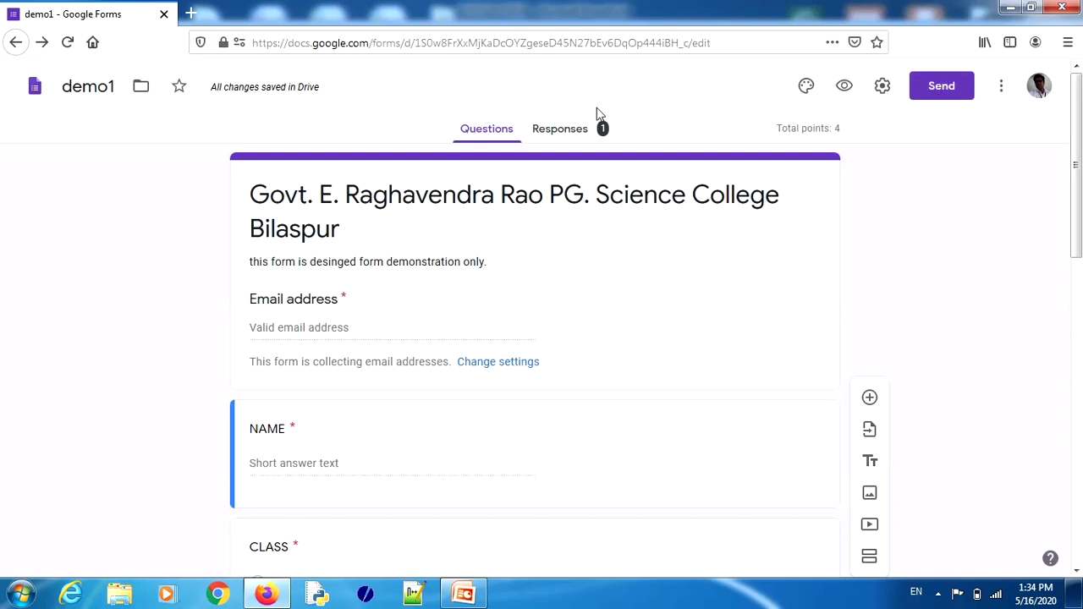
{"action": "left_click", "coordinate": [560, 134]}
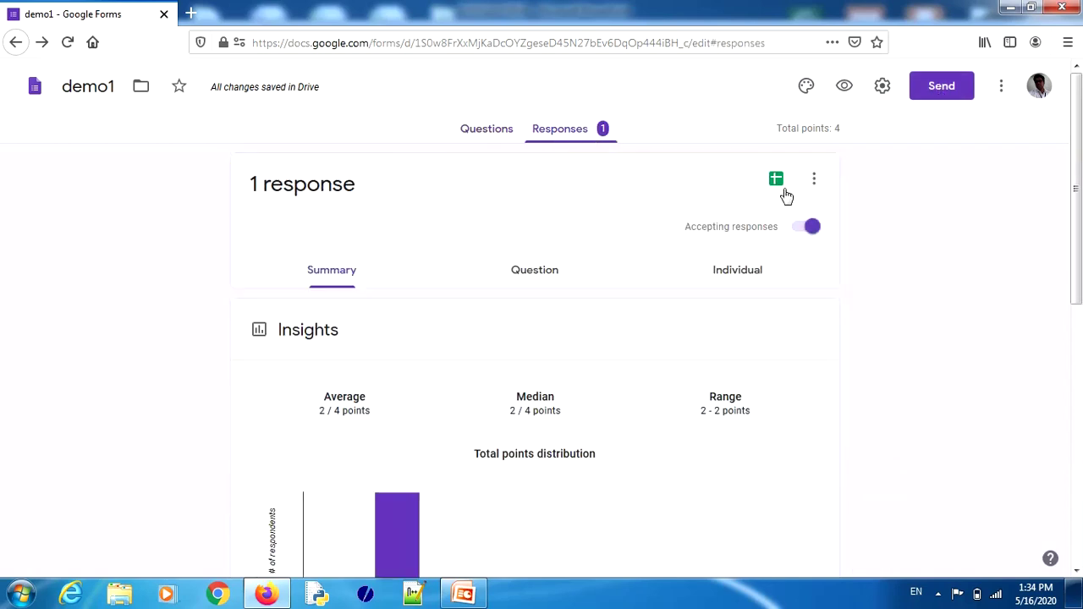